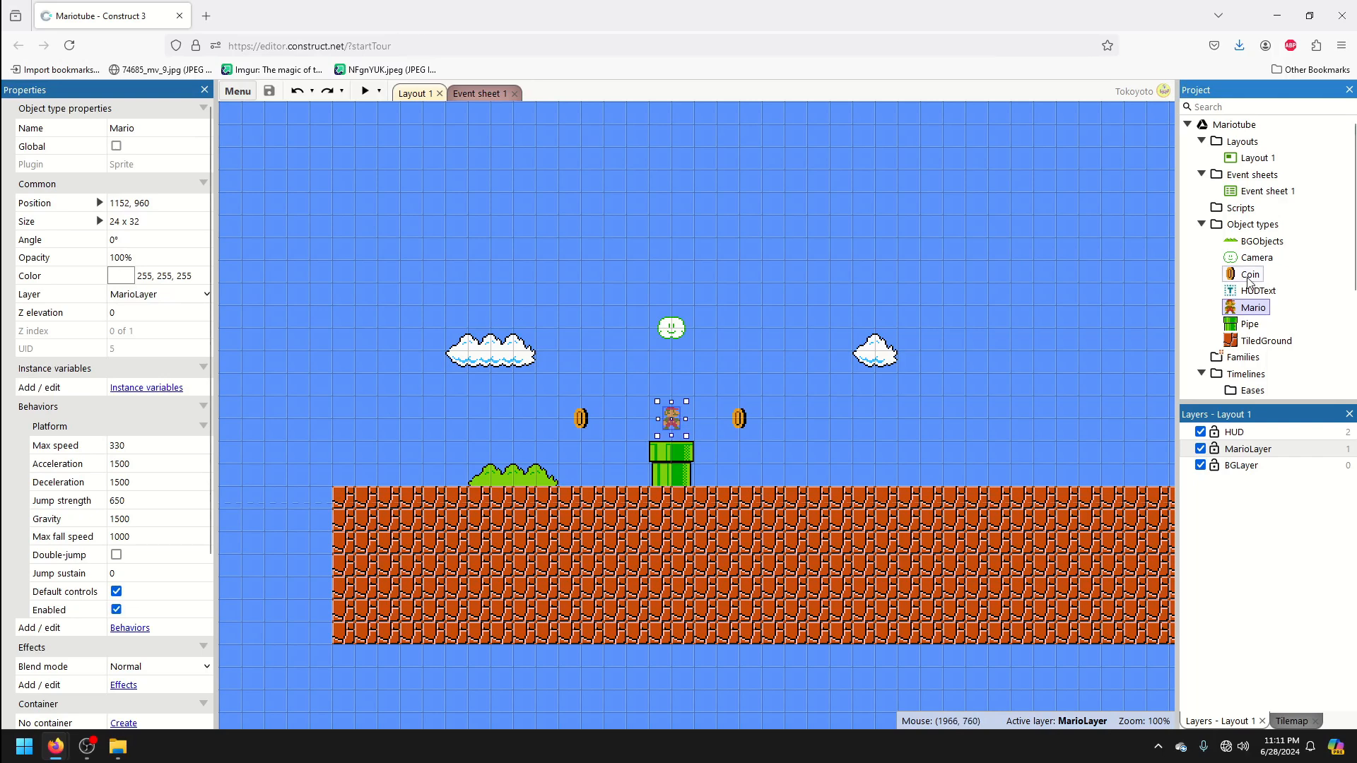
Review the Camera and Pipe object properties, plus the Coins and Camera event groups in Event sheet 1.
{"action": "left_click", "coordinate": [1255, 257]}
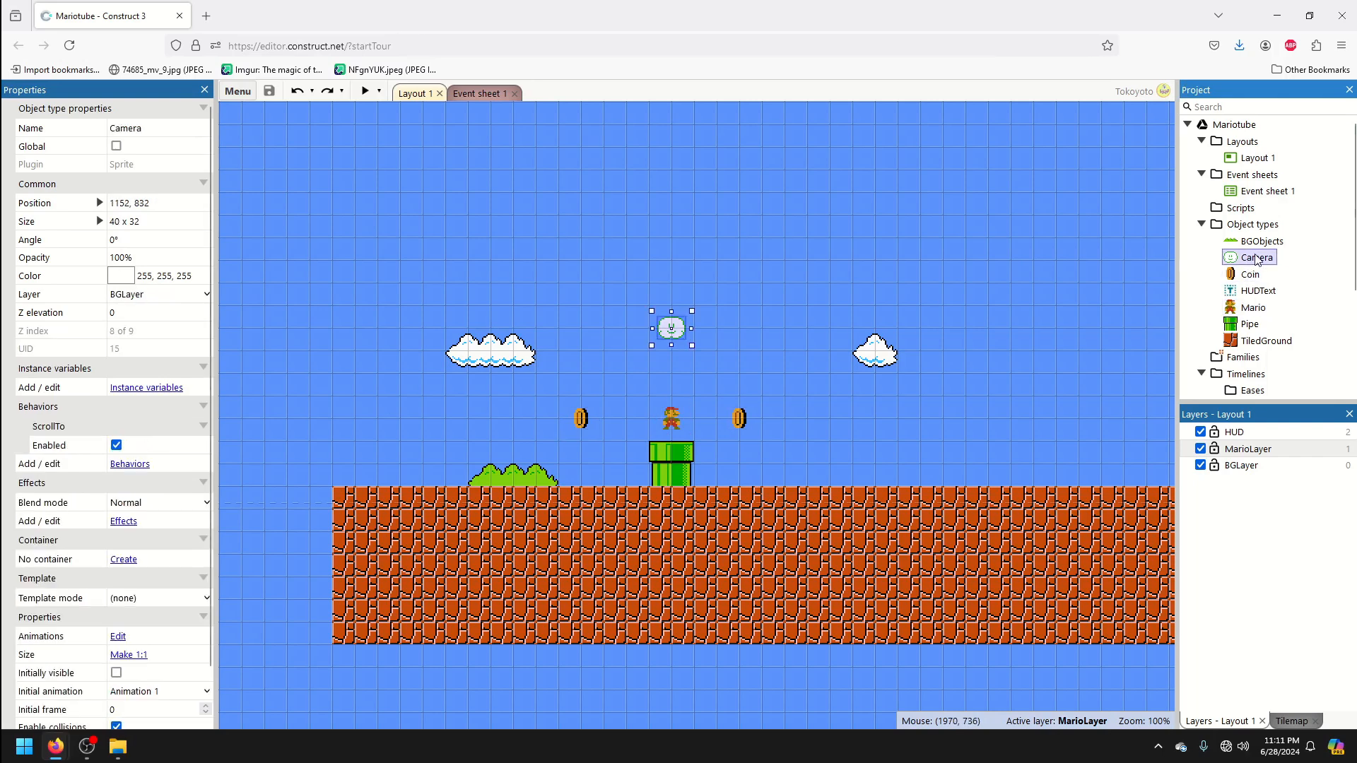
{"action": "left_click", "coordinate": [1250, 323]}
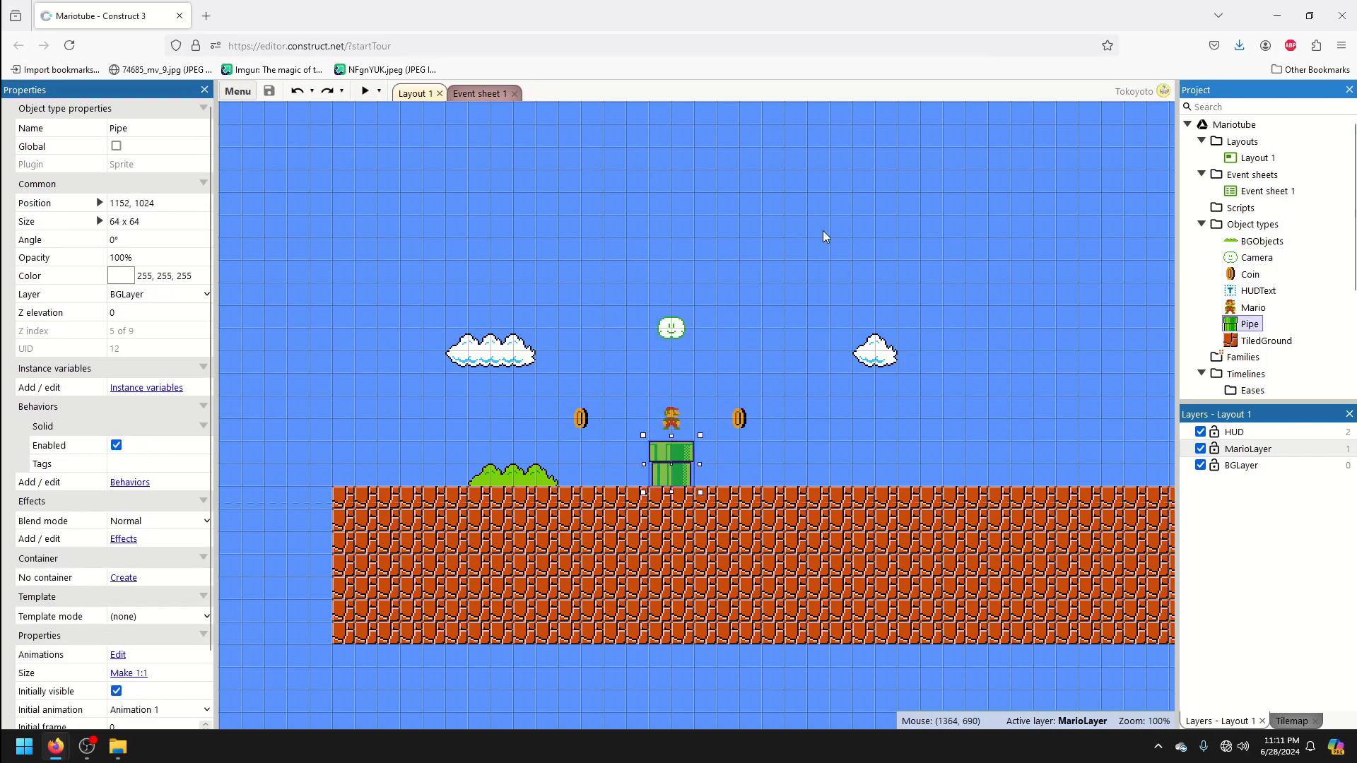
{"action": "left_click", "coordinate": [530, 203]}
{"action": "left_click", "coordinate": [477, 94]}
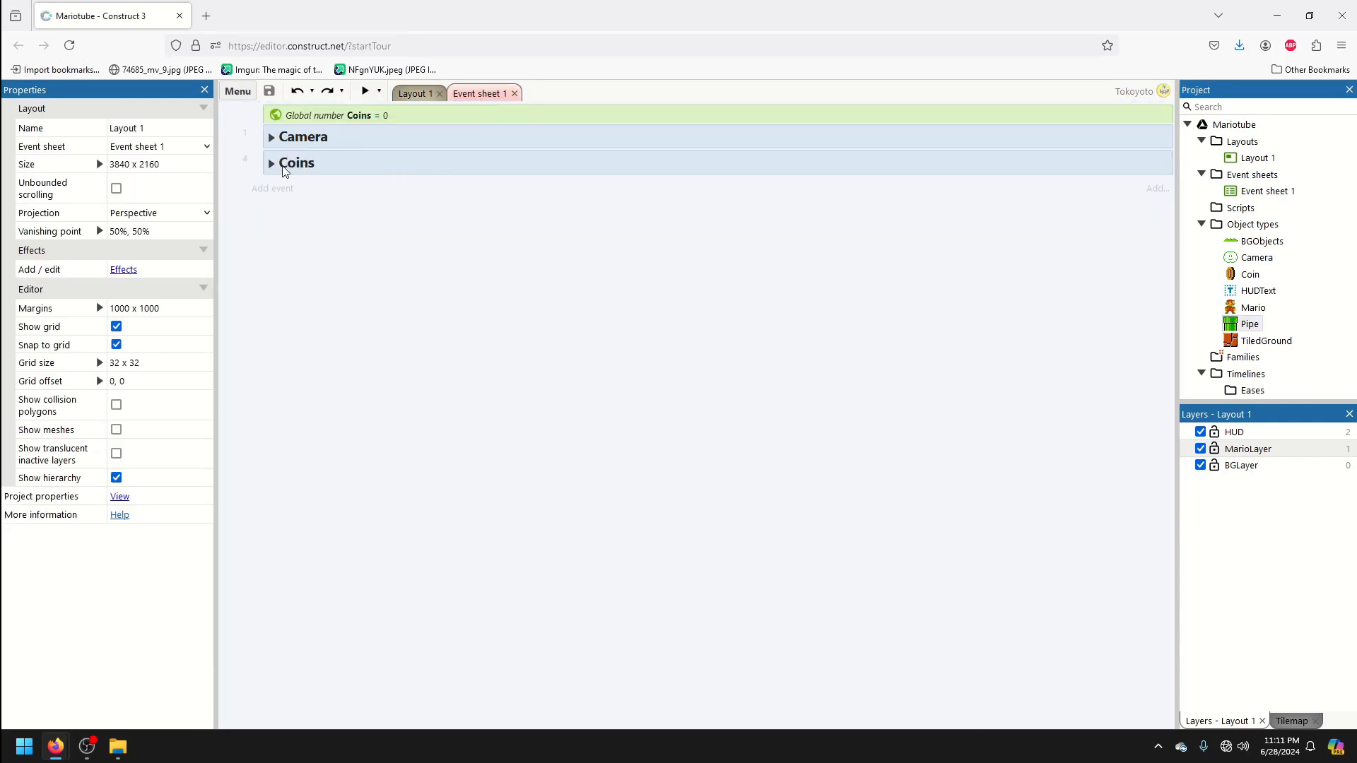
{"action": "left_click", "coordinate": [272, 165]}
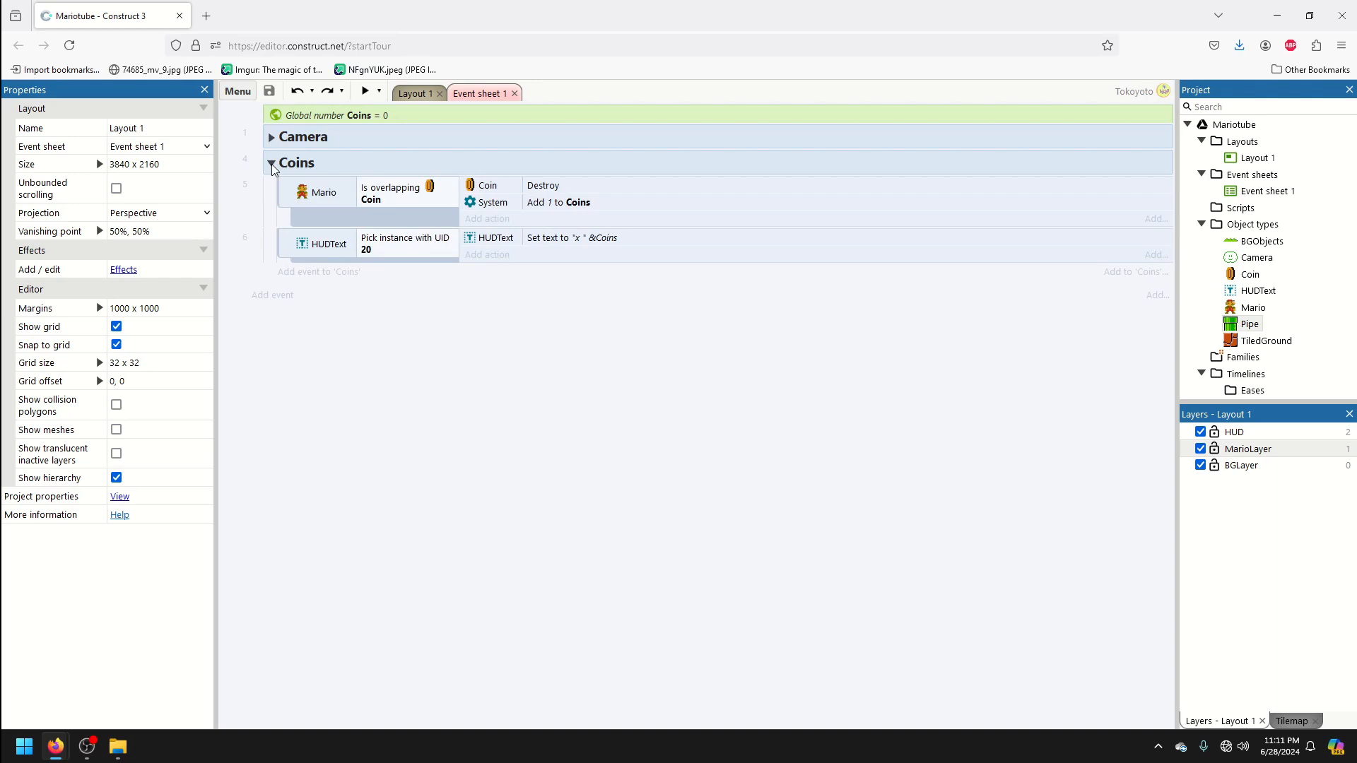
{"action": "left_click", "coordinate": [272, 164]}
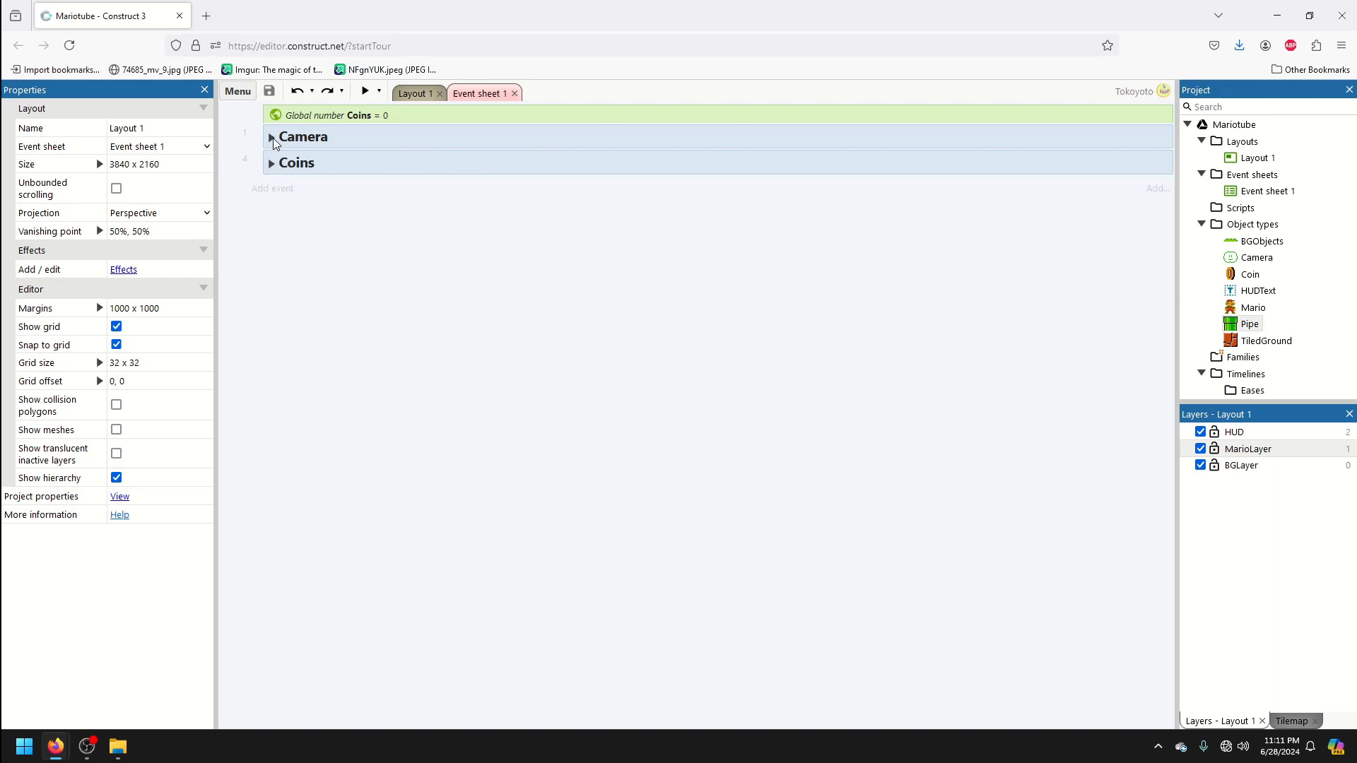
{"action": "left_click", "coordinate": [272, 138]}
{"action": "left_click", "coordinate": [272, 138]}
Cover Mario's image on Layout 1 with a solid red rectangle and resize its canvas to 32 x 32 pixels.
{"action": "left_click", "coordinate": [415, 94]}
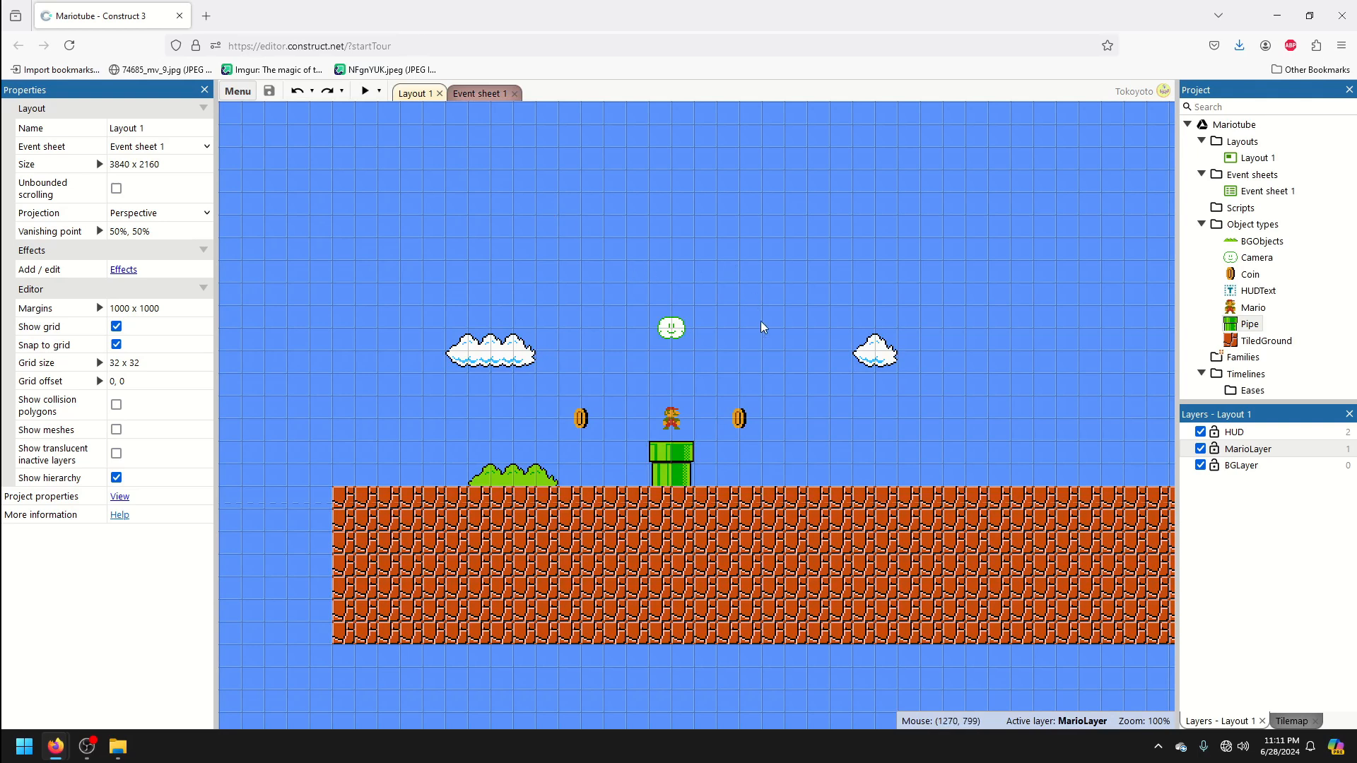
{"action": "double_click", "coordinate": [672, 418]}
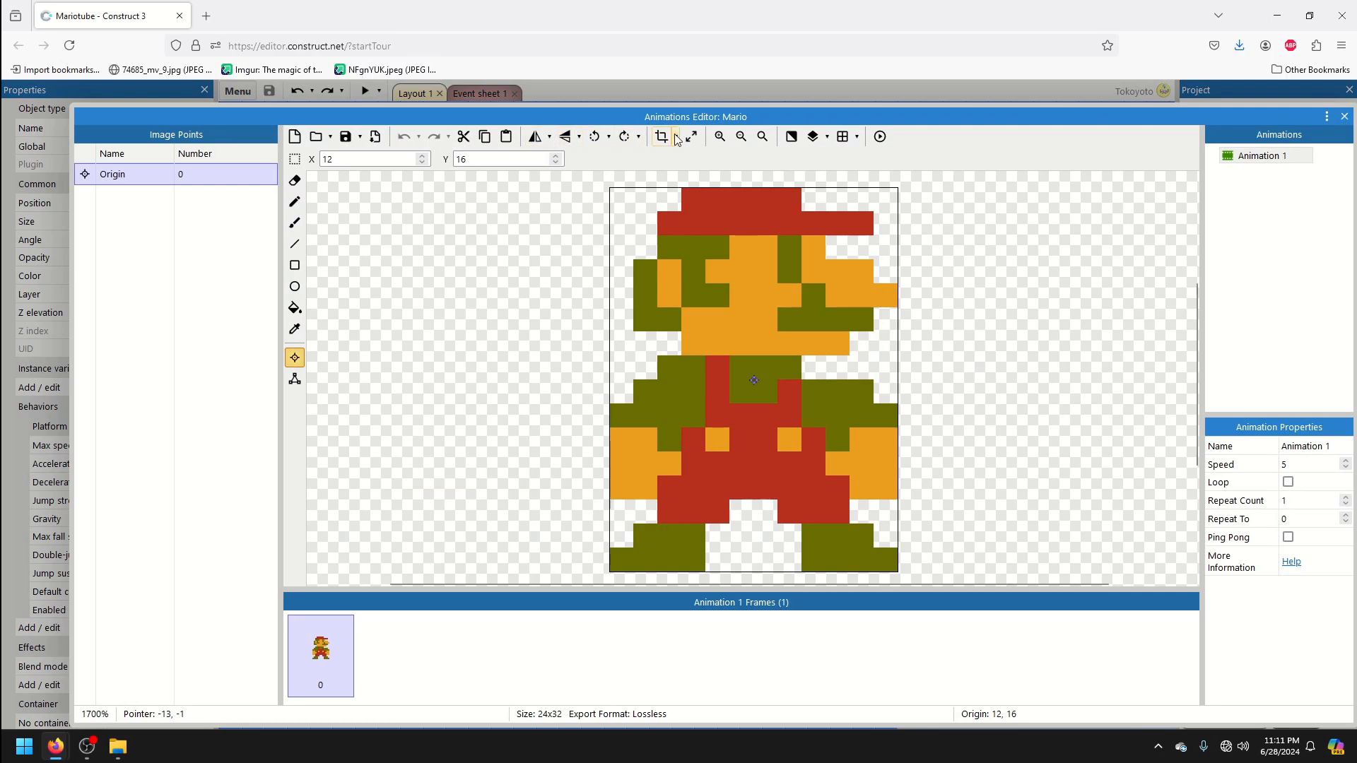
{"action": "left_click", "coordinate": [296, 265]}
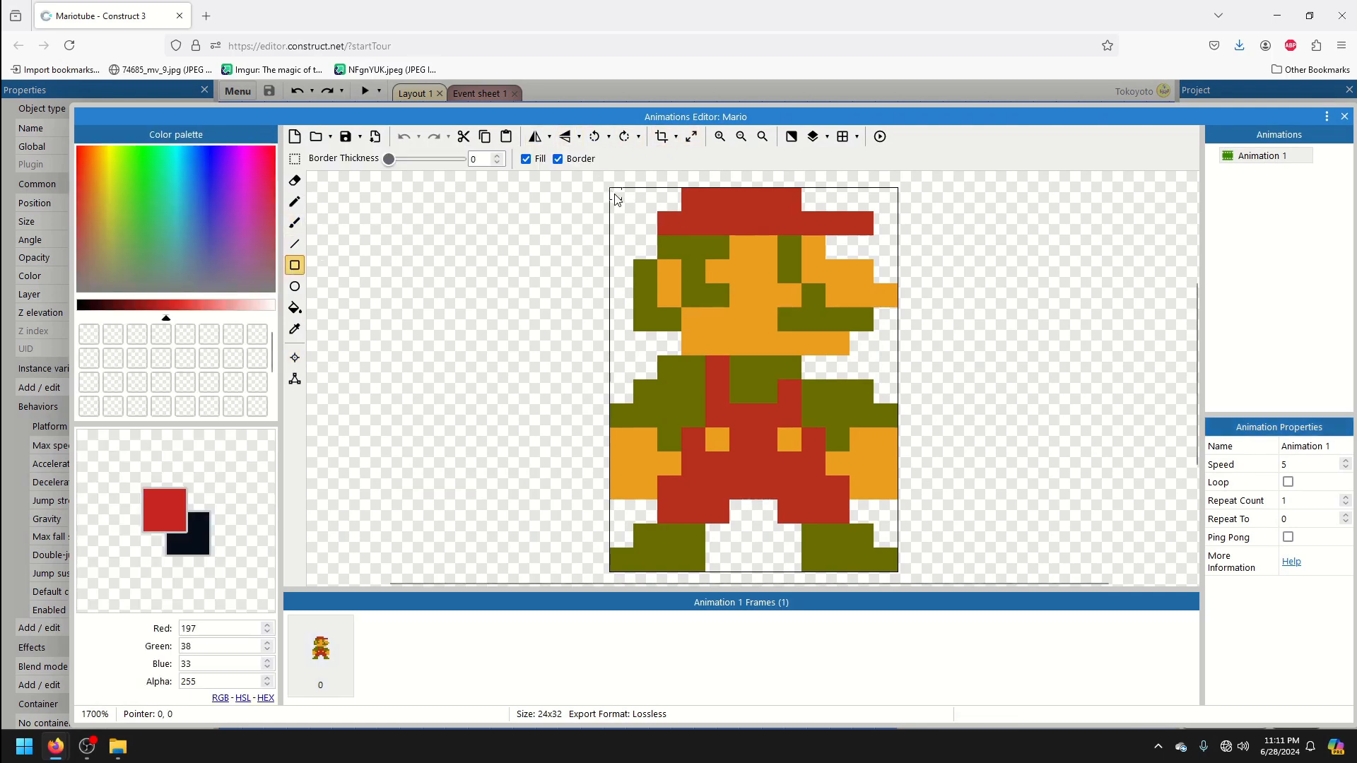
{"action": "left_click_drag", "start_coordinate": [617, 195], "coordinate": [918, 584]}
{"action": "left_click", "coordinate": [692, 137]}
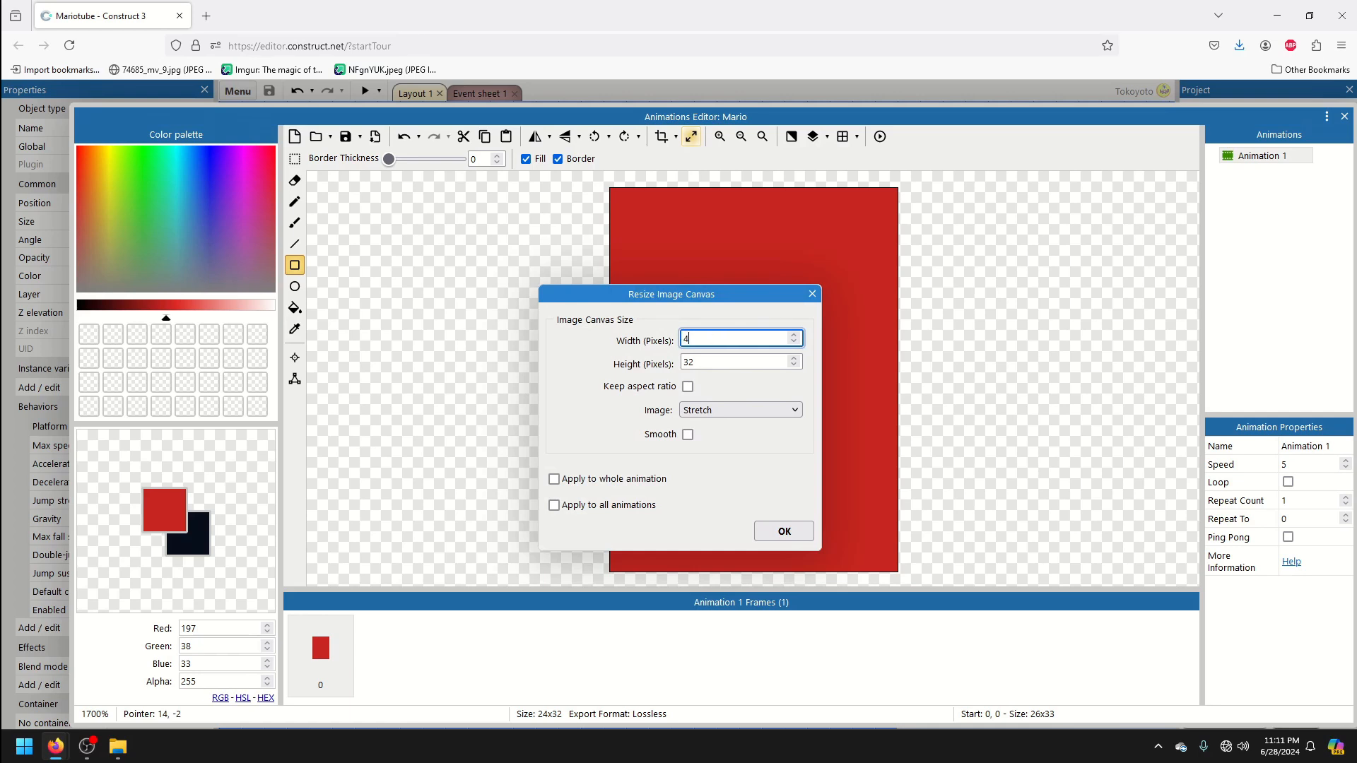
{"action": "type", "text": "32"}
{"action": "left_click", "coordinate": [781, 531]}
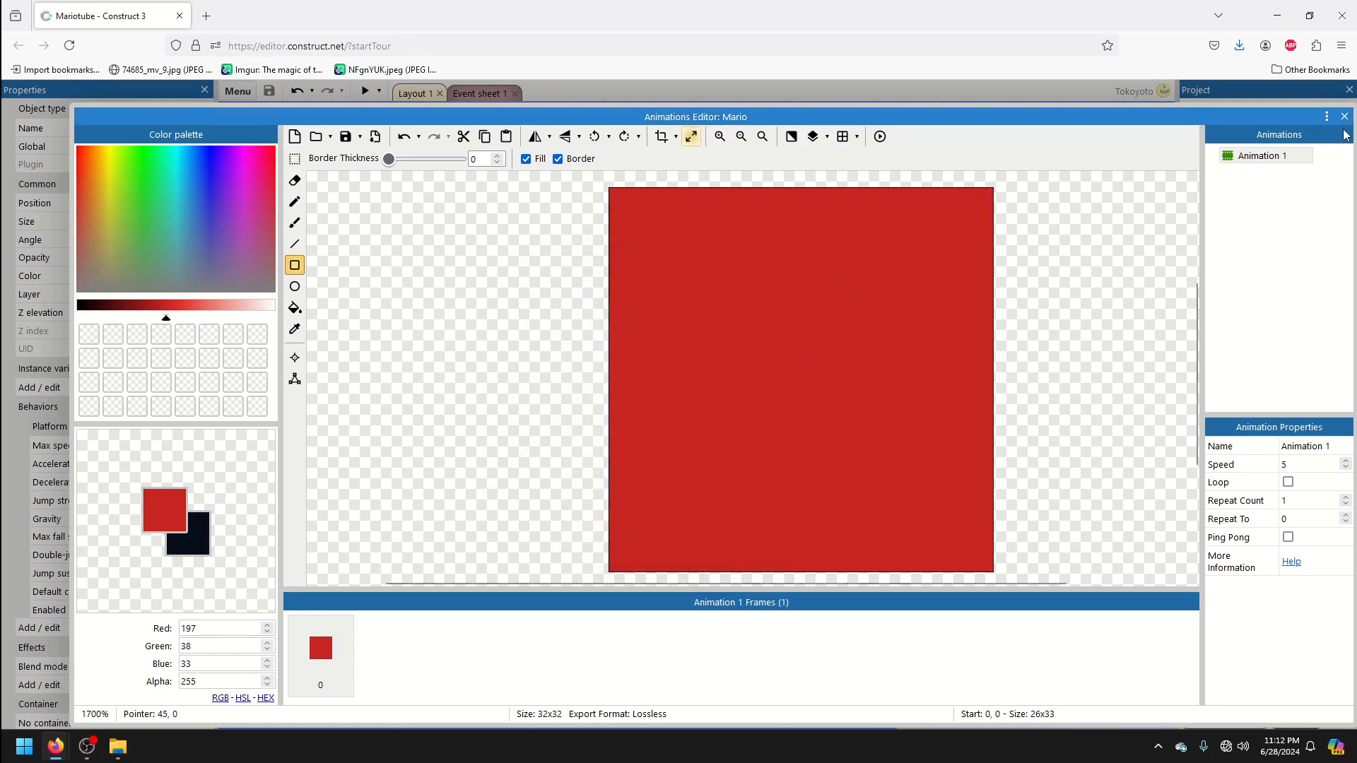
{"action": "left_click", "coordinate": [1344, 117]}
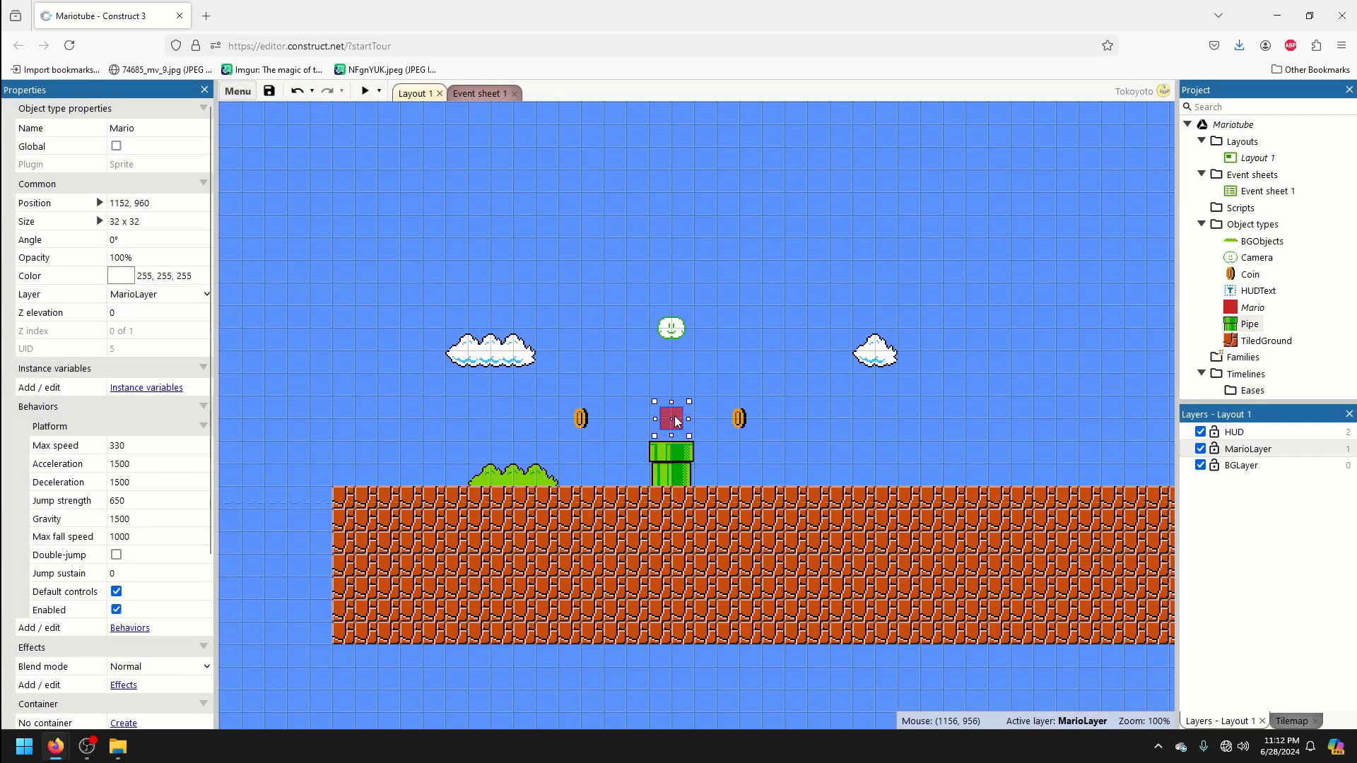
Assign the red Mario sprite's origin point to the bottom of its image.
{"action": "double_click", "coordinate": [675, 415]}
{"action": "left_click", "coordinate": [295, 357]}
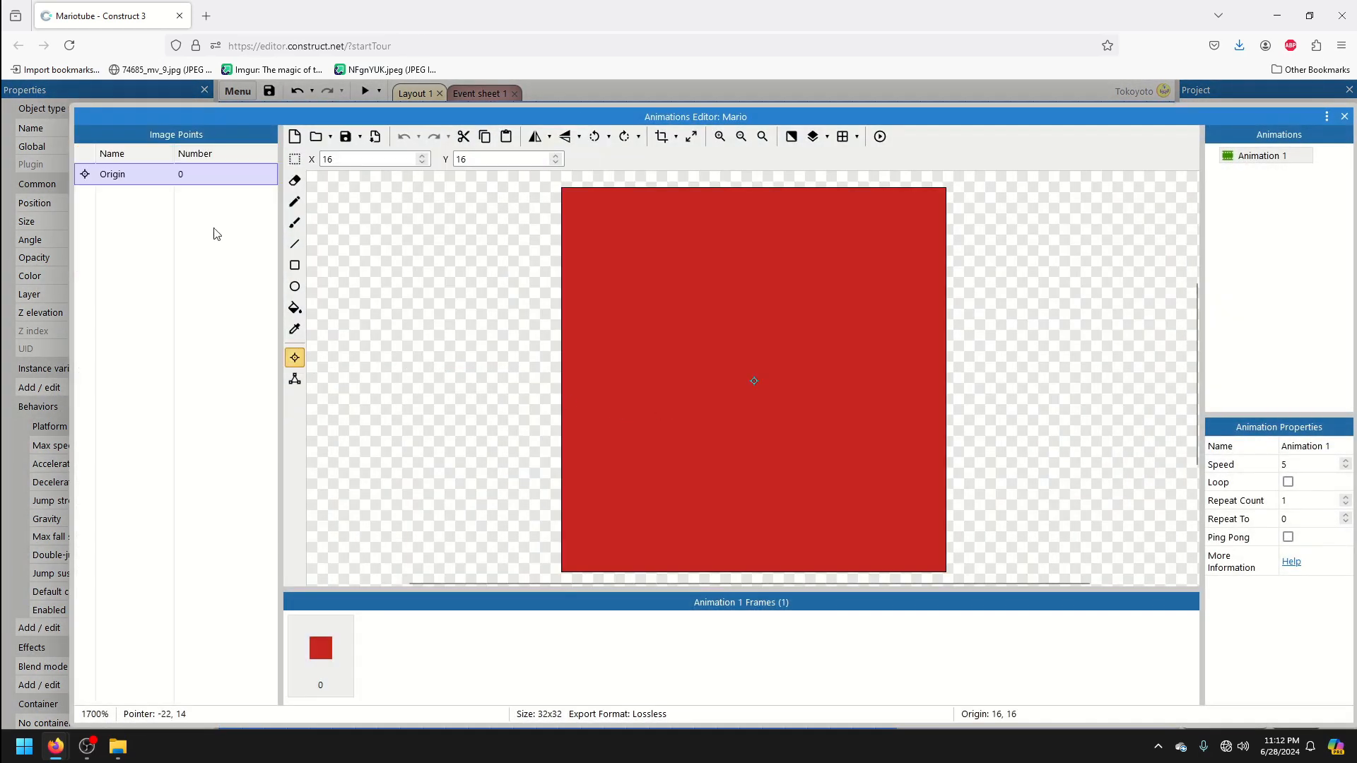
{"action": "right_click", "coordinate": [188, 181]}
{"action": "mouse_move", "coordinate": [275, 296]}
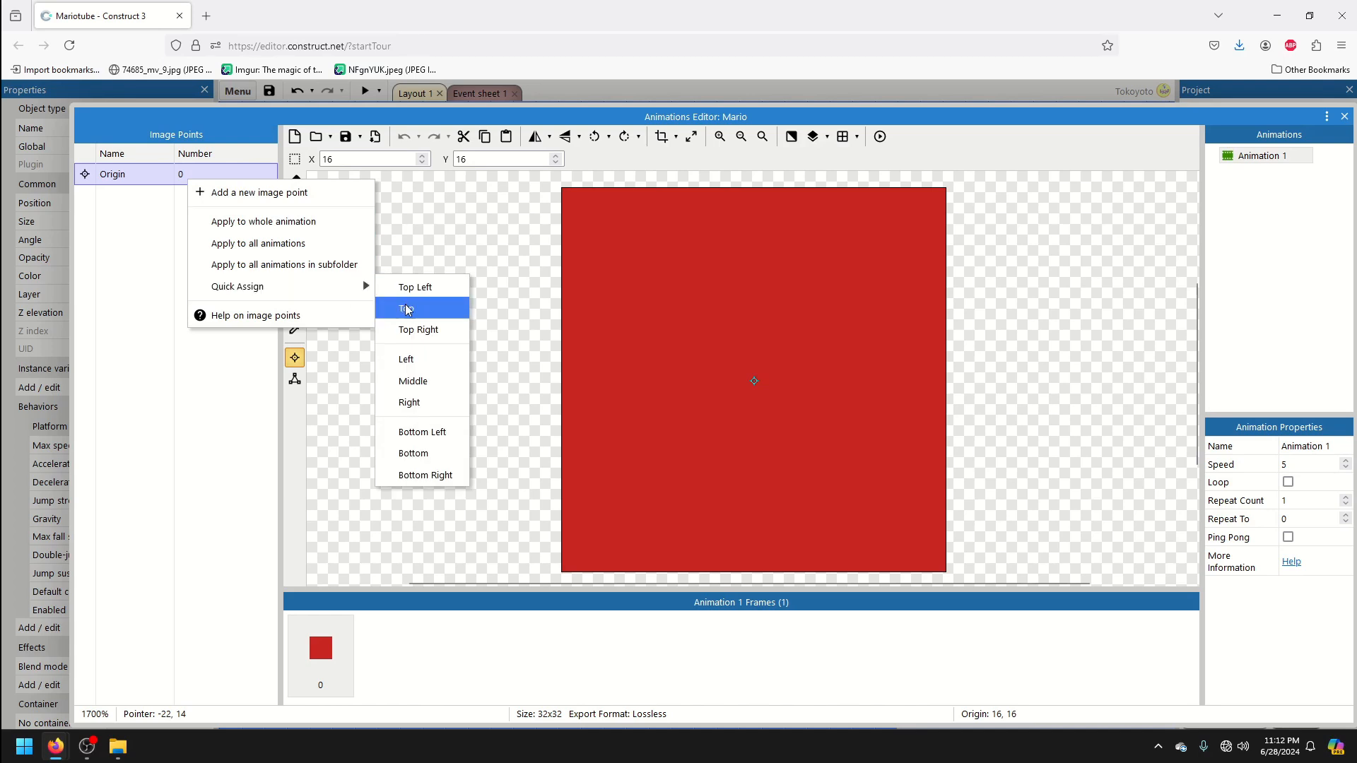
{"action": "left_click", "coordinate": [414, 450]}
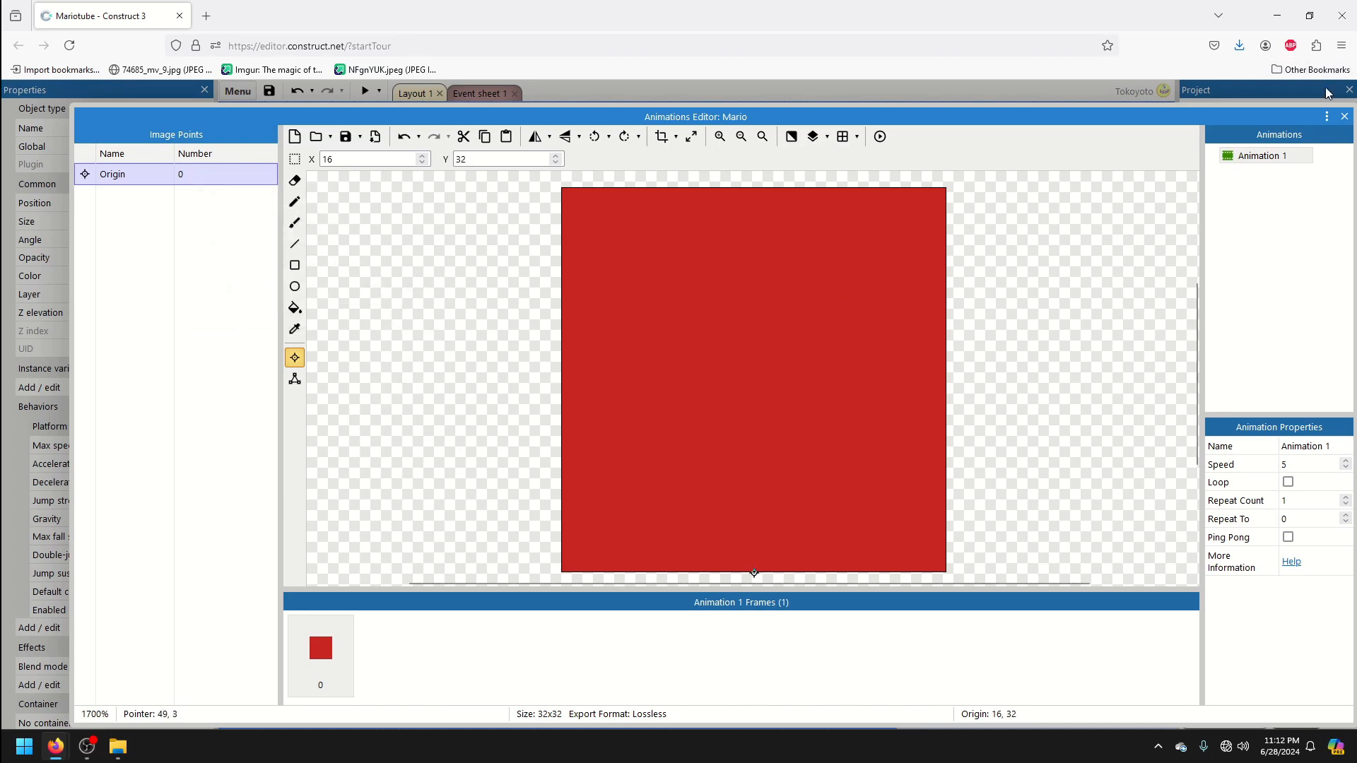
{"action": "left_click", "coordinate": [1345, 116]}
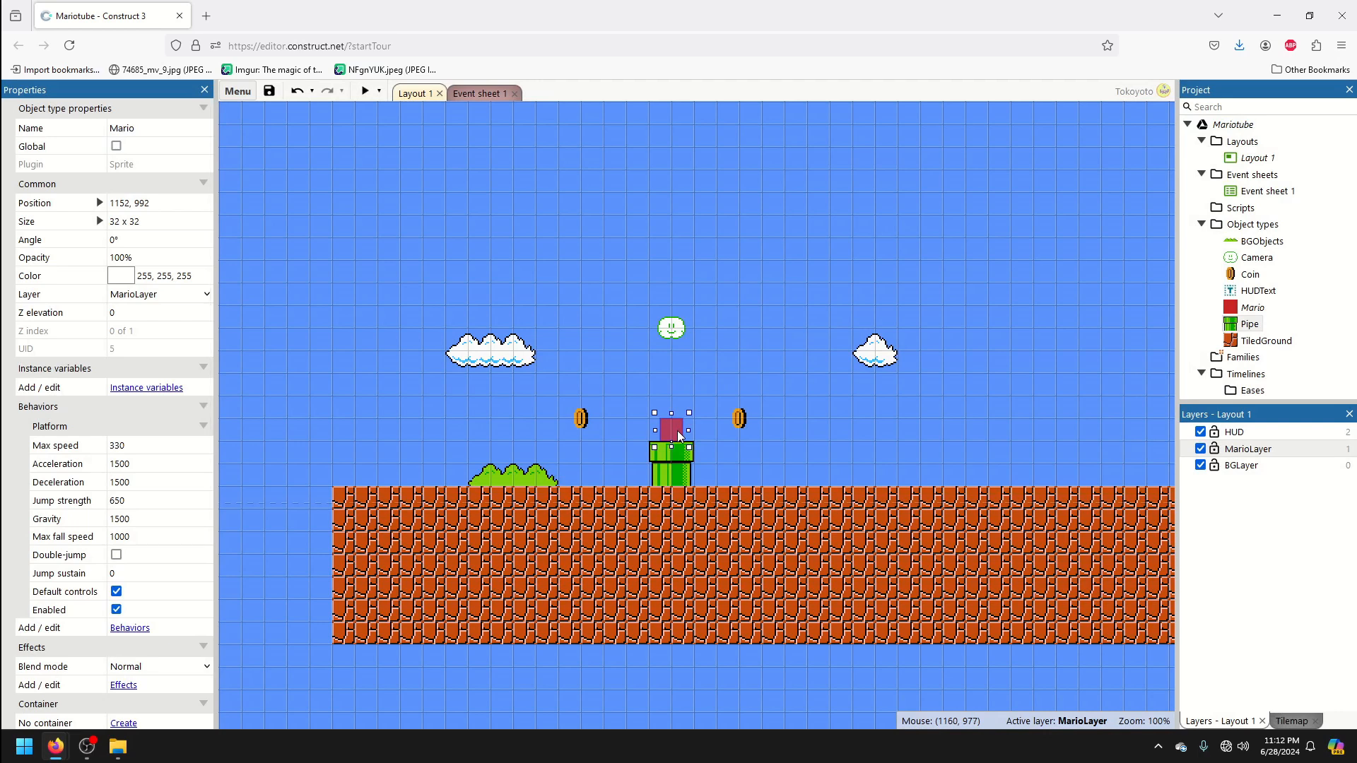
Rename the red Mario object to Player.
{"action": "left_click", "coordinate": [195, 124]}
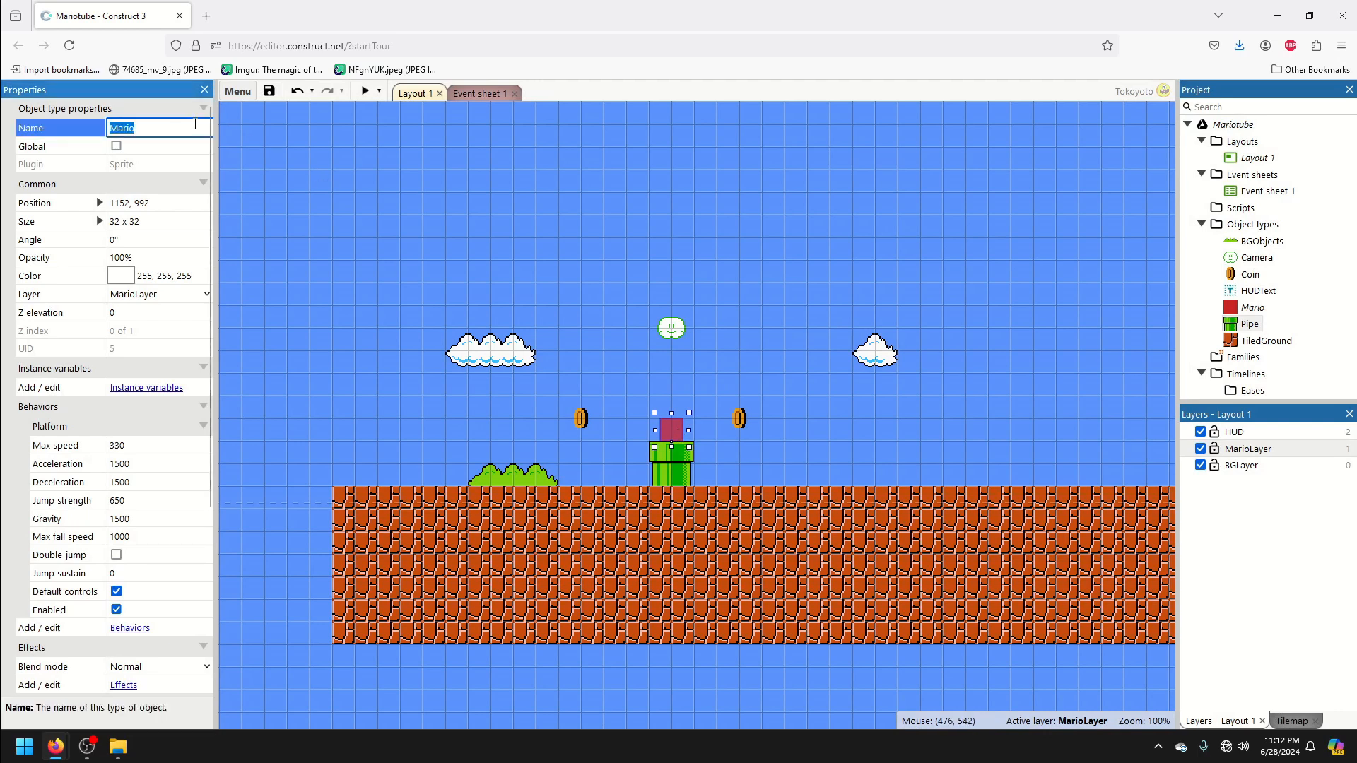
{"action": "type", "text": "Player"}
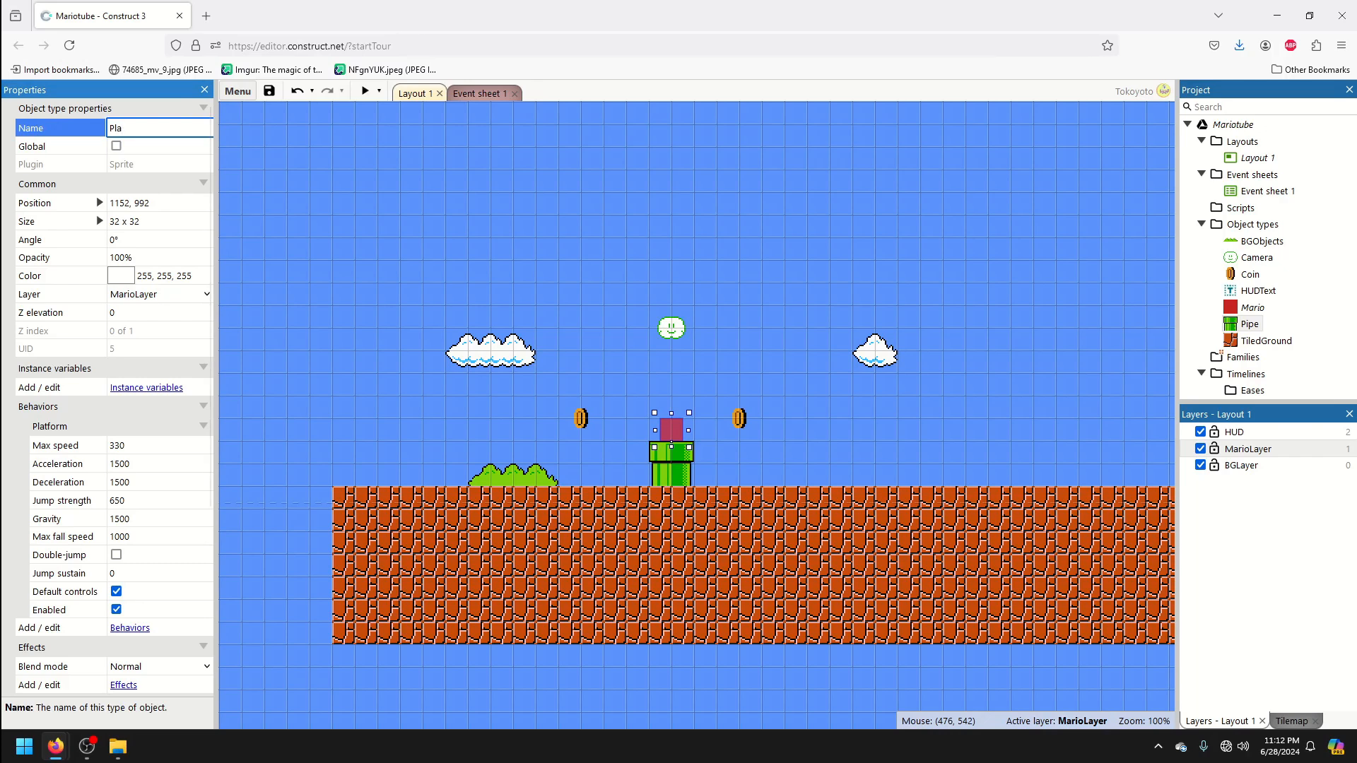
{"action": "key", "text": "Return"}
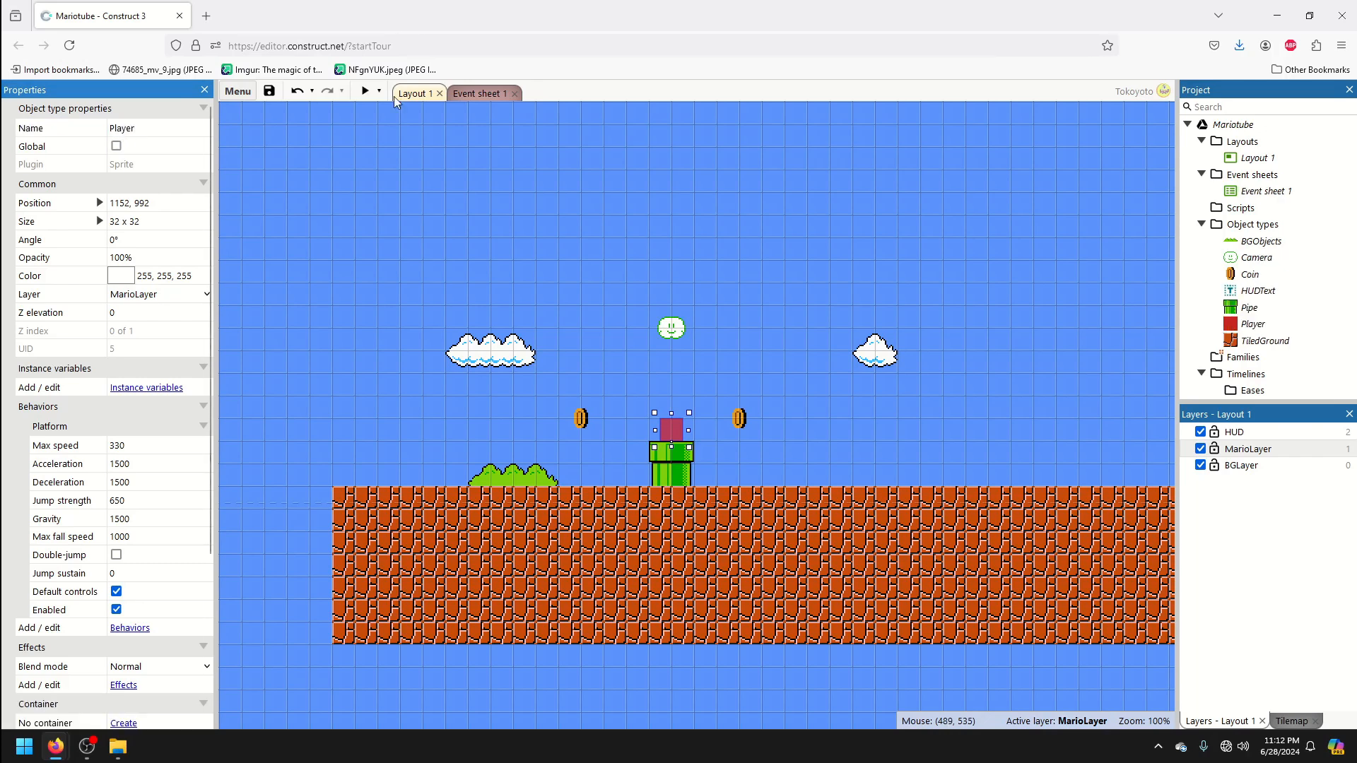
{"action": "left_click", "coordinate": [744, 266]}
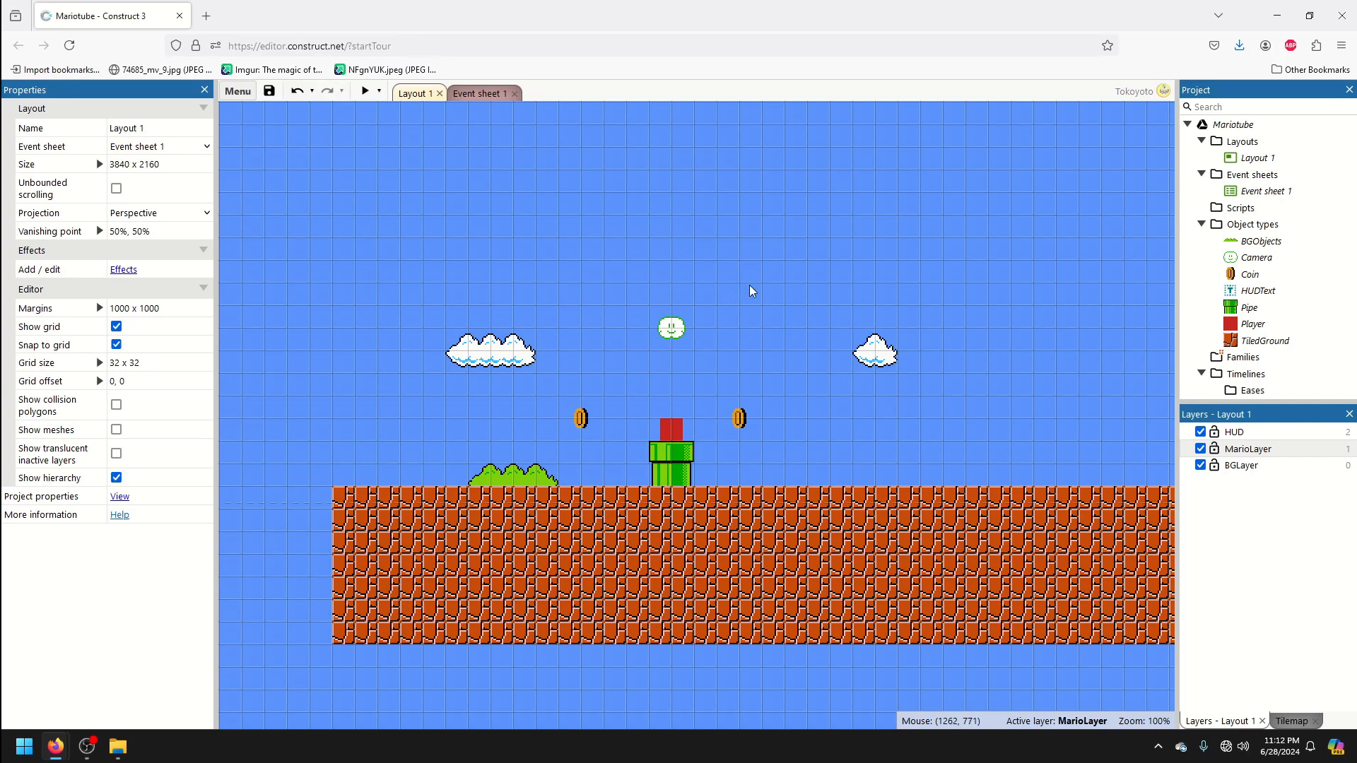
Insert a new Sprite object in the sky above the pipe and load stand.png as its image.
{"action": "right_click", "coordinate": [767, 290]}
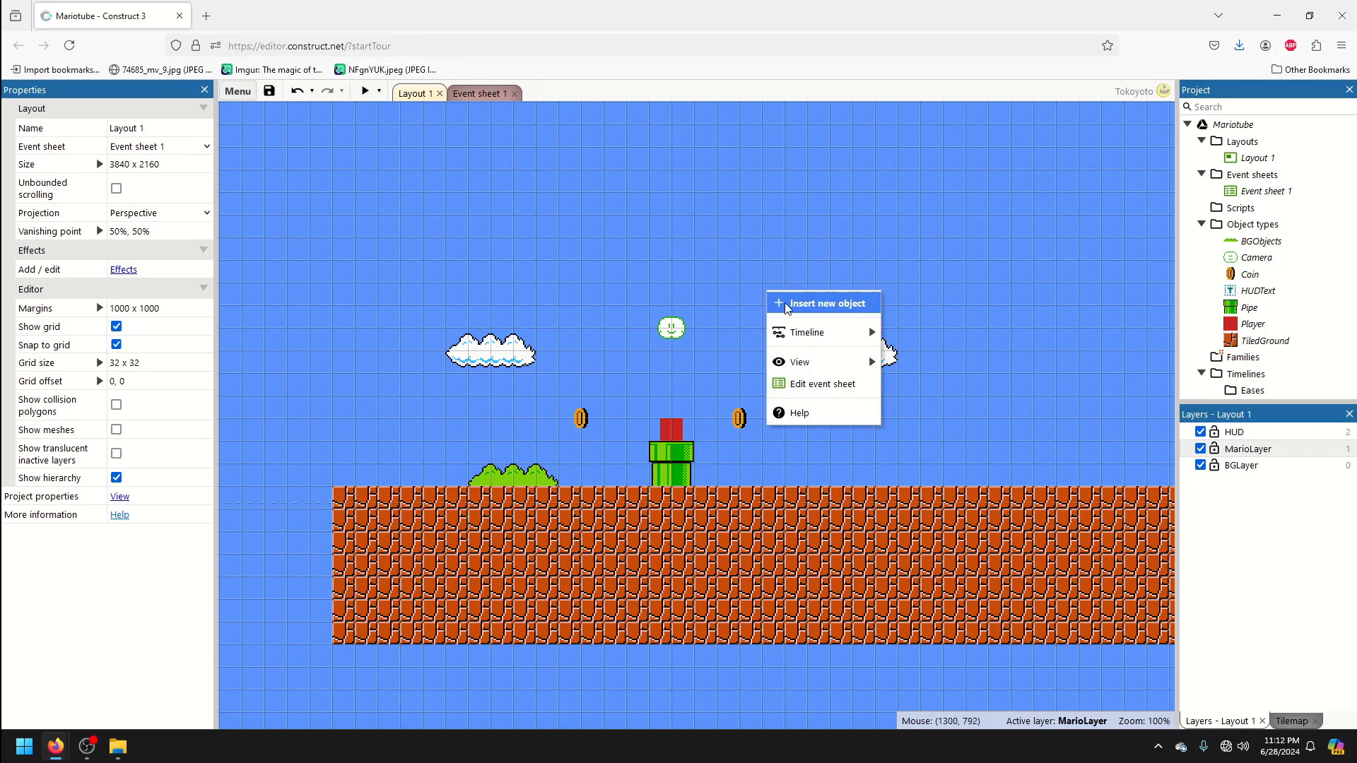
{"action": "left_click", "coordinate": [788, 304]}
{"action": "scroll", "coordinate": [777, 382], "scroll_direction": "down", "scroll_amount": 3}
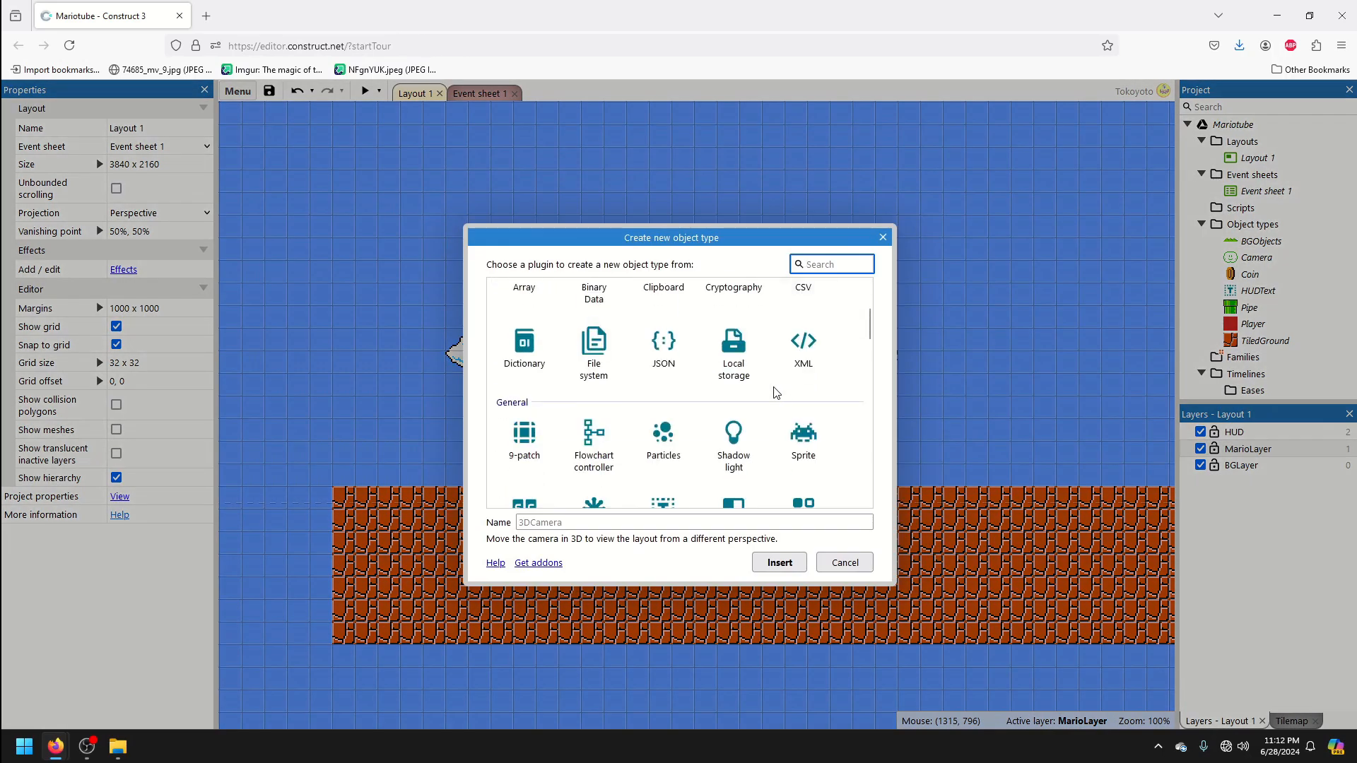
{"action": "double_click", "coordinate": [796, 361]}
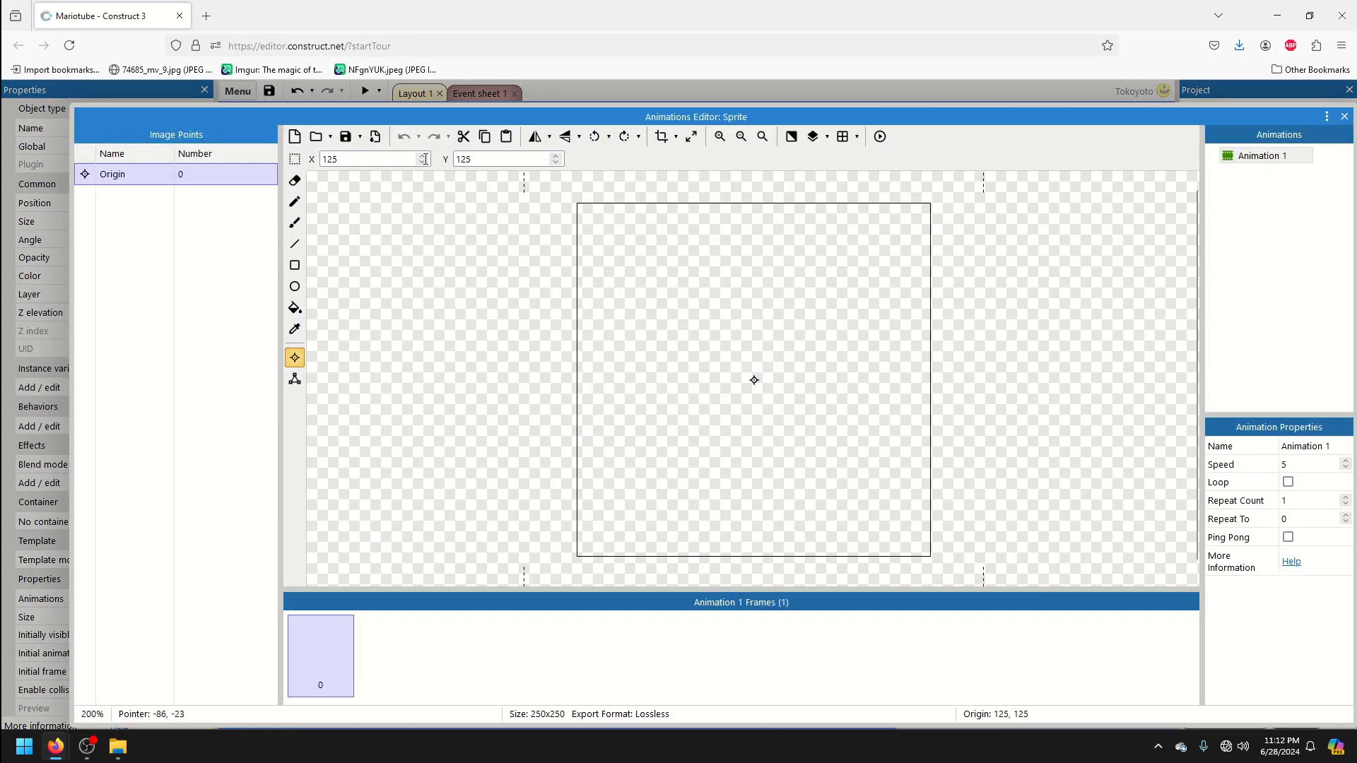
{"action": "left_click", "coordinate": [318, 137]}
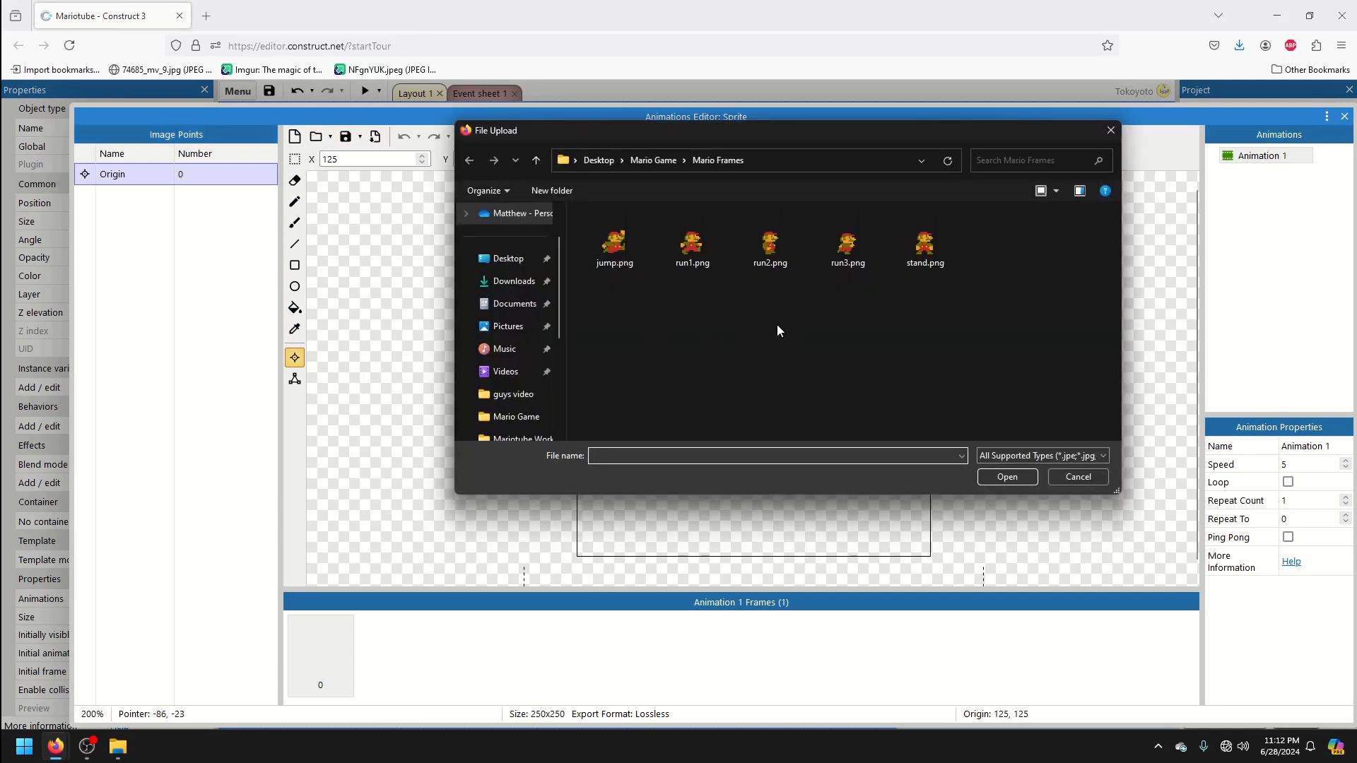
{"action": "double_click", "coordinate": [925, 248]}
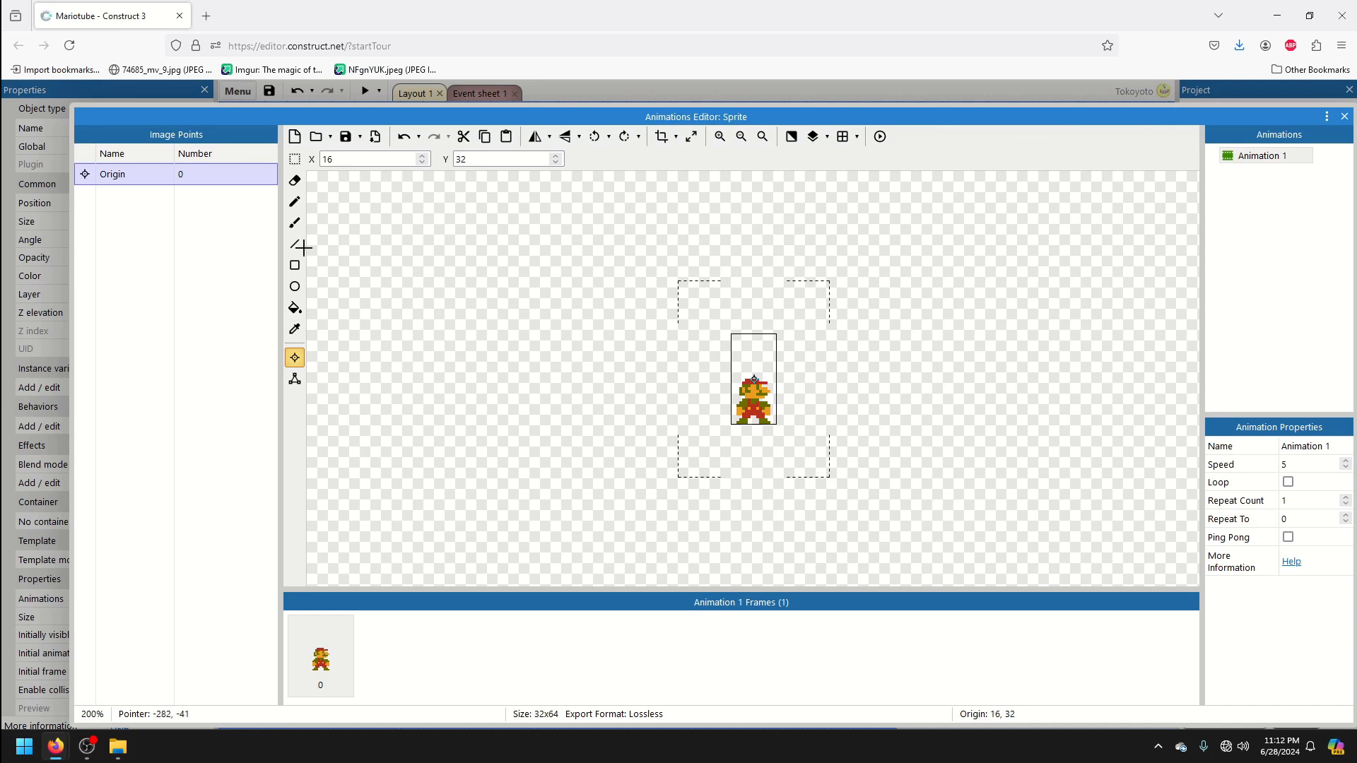
Assign the new sprite's origin point to the bottom of its image and return to the layout.
{"action": "right_click", "coordinate": [238, 177]}
{"action": "mouse_move", "coordinate": [372, 280]}
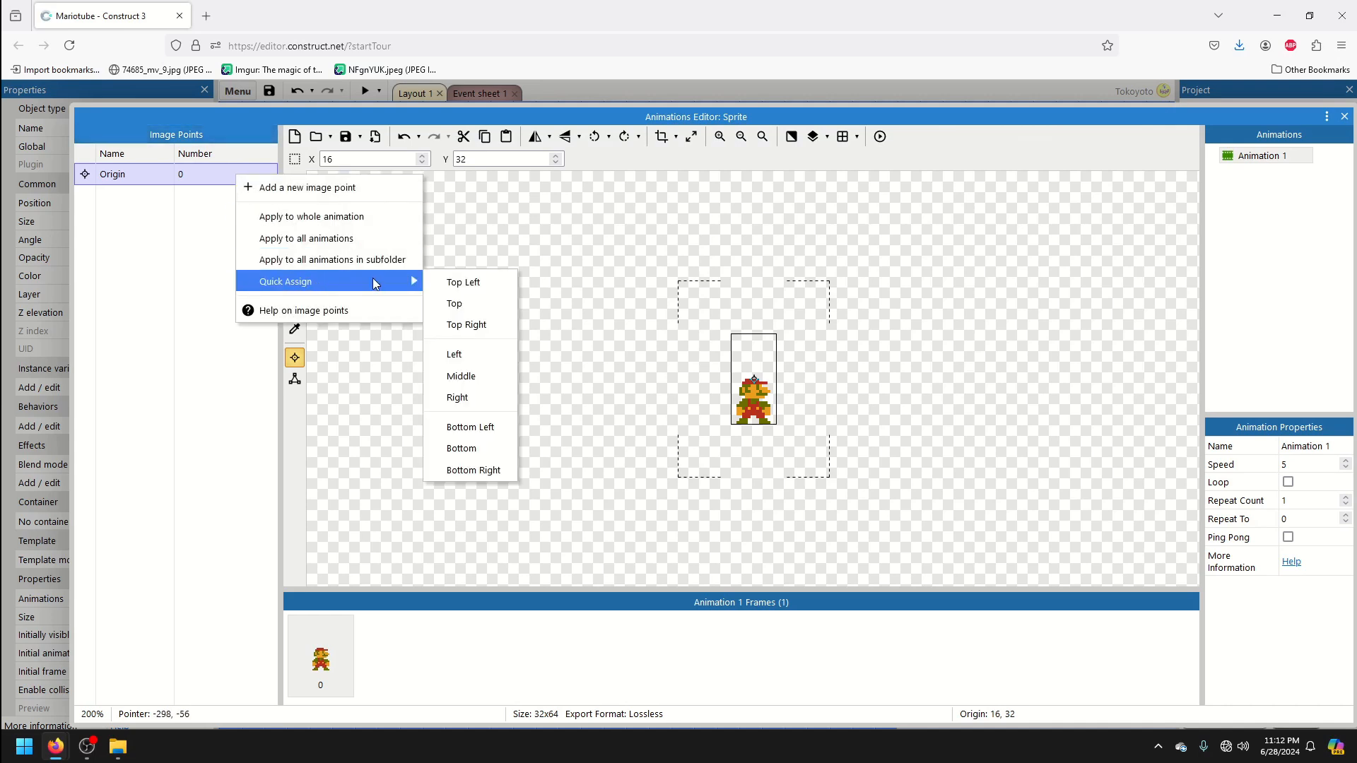
{"action": "left_click", "coordinate": [463, 448]}
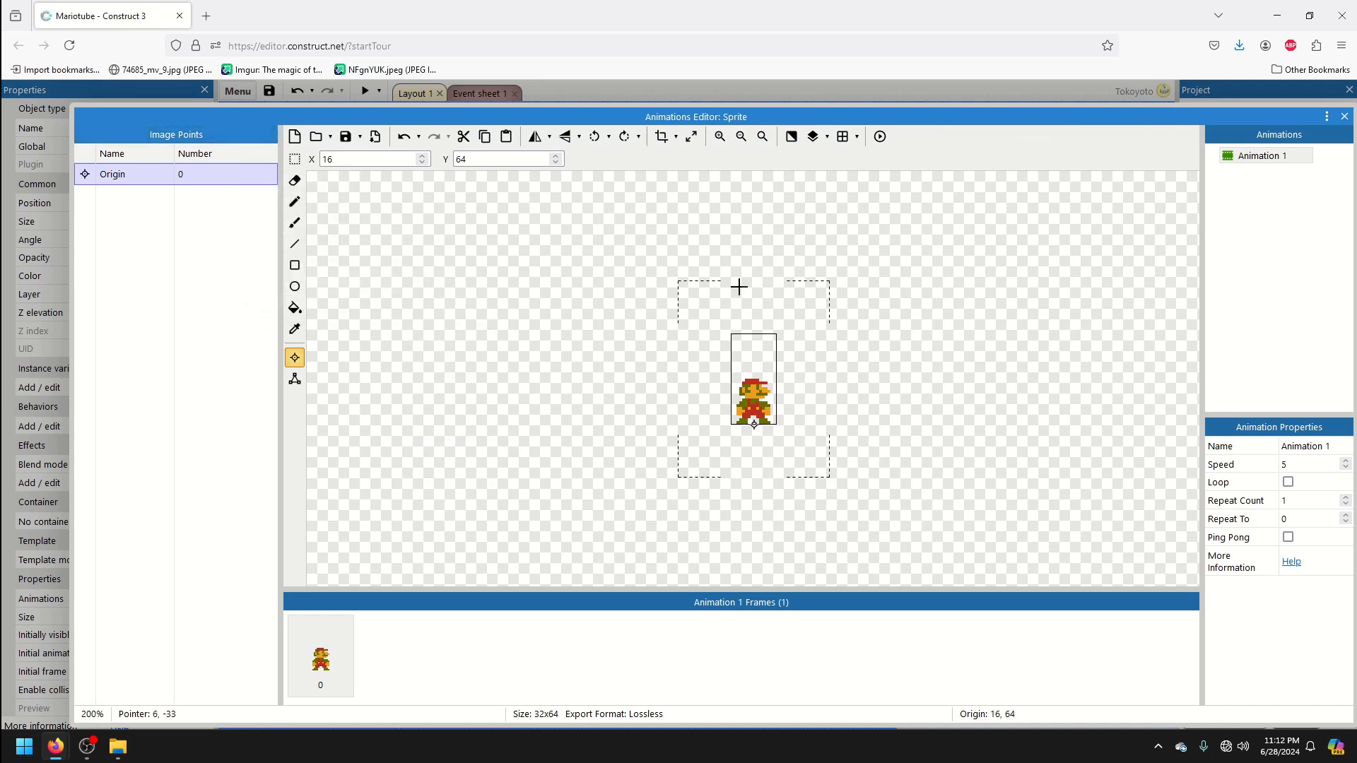
{"action": "left_click", "coordinate": [1344, 117]}
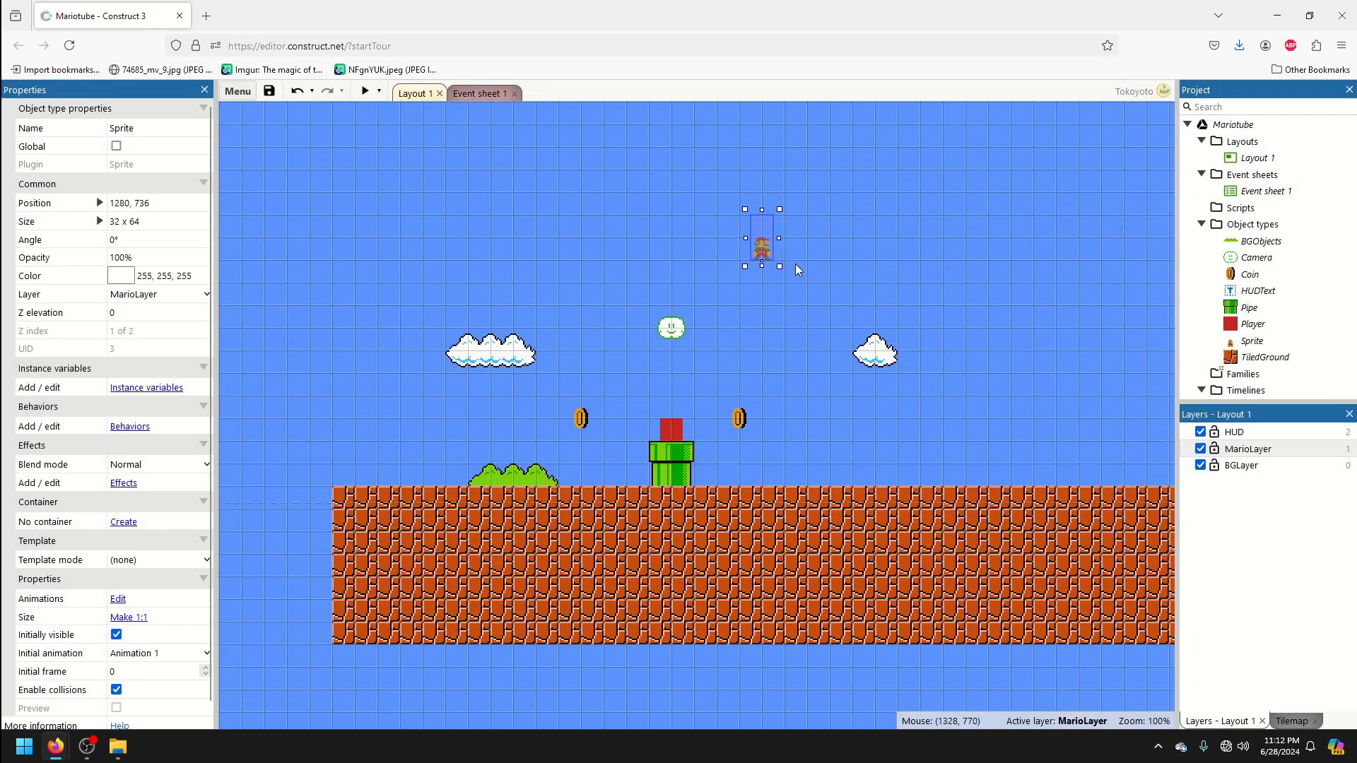
Place the standing Mario sprite over the red Player box on top of the pipe, at position 1152, 992.
{"action": "left_click_drag", "start_coordinate": [763, 246], "coordinate": [683, 346]}
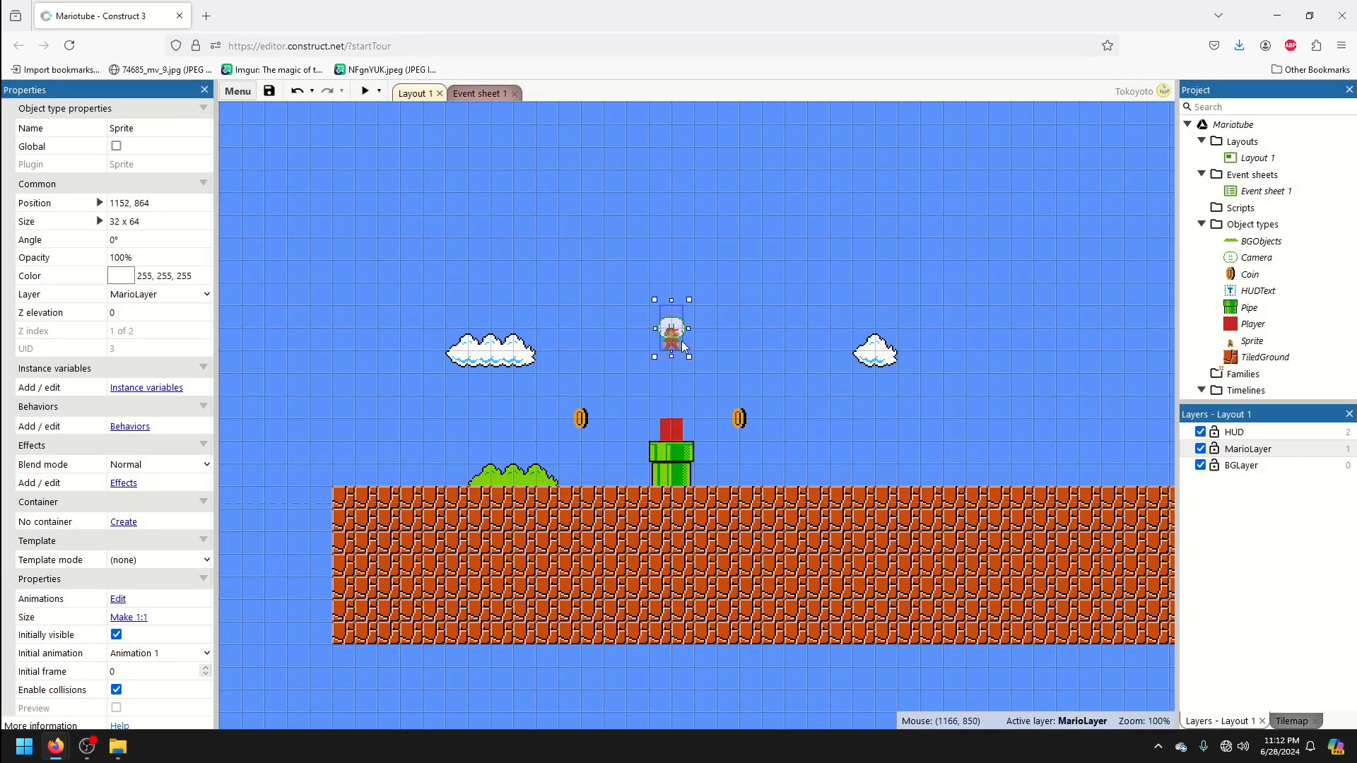
{"action": "left_click", "coordinate": [675, 430]}
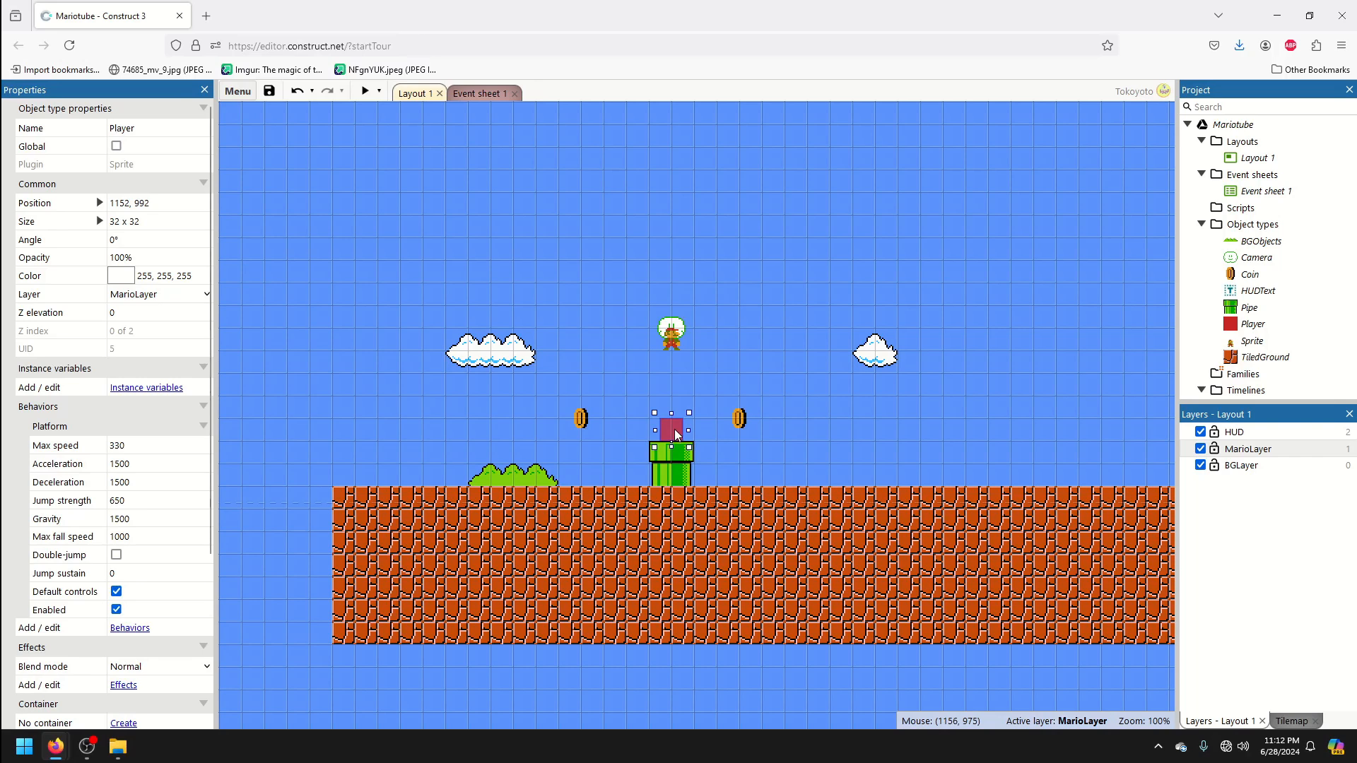
{"action": "mouse_move", "coordinate": [675, 432]}
{"action": "left_mouse_down"}
{"action": "mouse_move", "coordinate": [811, 365]}
{"action": "mouse_move", "coordinate": [679, 426]}
{"action": "left_mouse_up"}
{"action": "left_click_drag", "start_coordinate": [654, 344], "coordinate": [672, 424]}
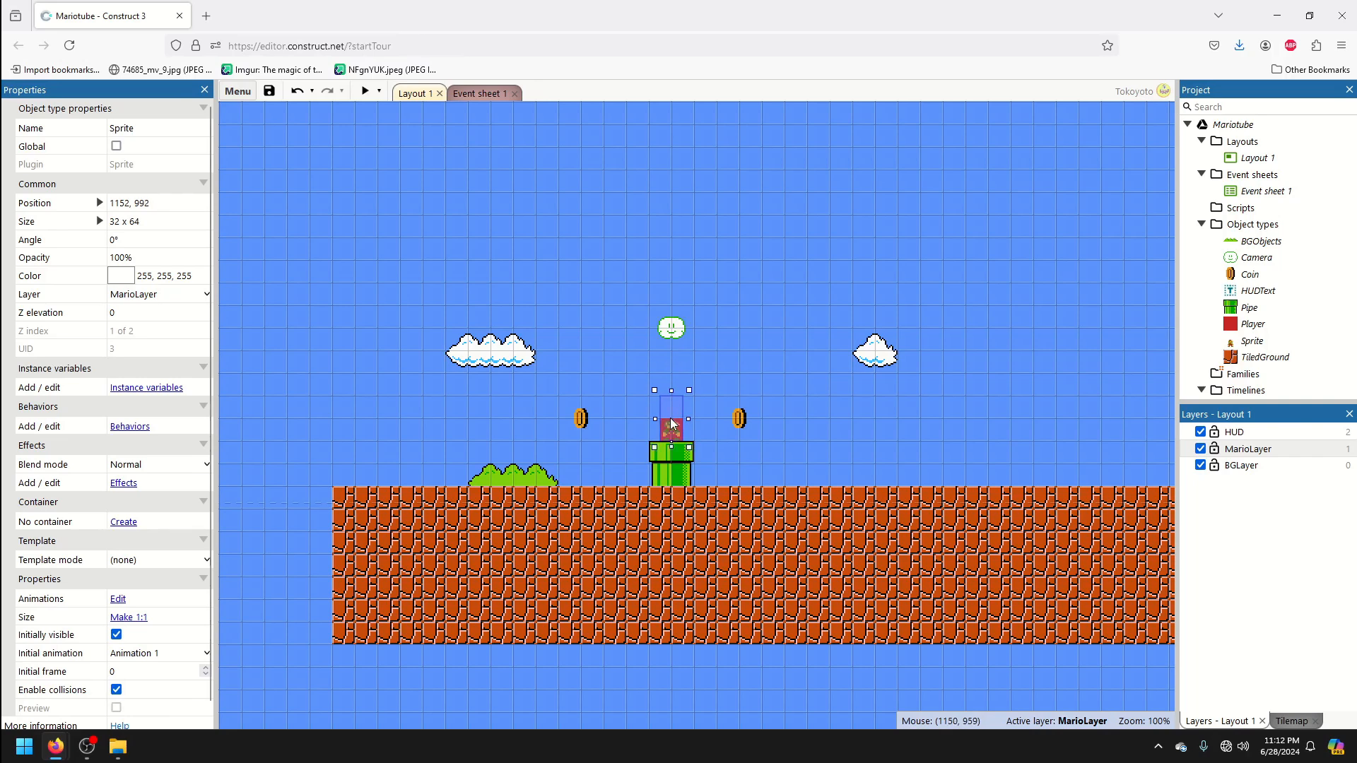
Rename the standing Mario sprite's Animation 1 to Stand.
{"action": "double_click", "coordinate": [673, 429]}
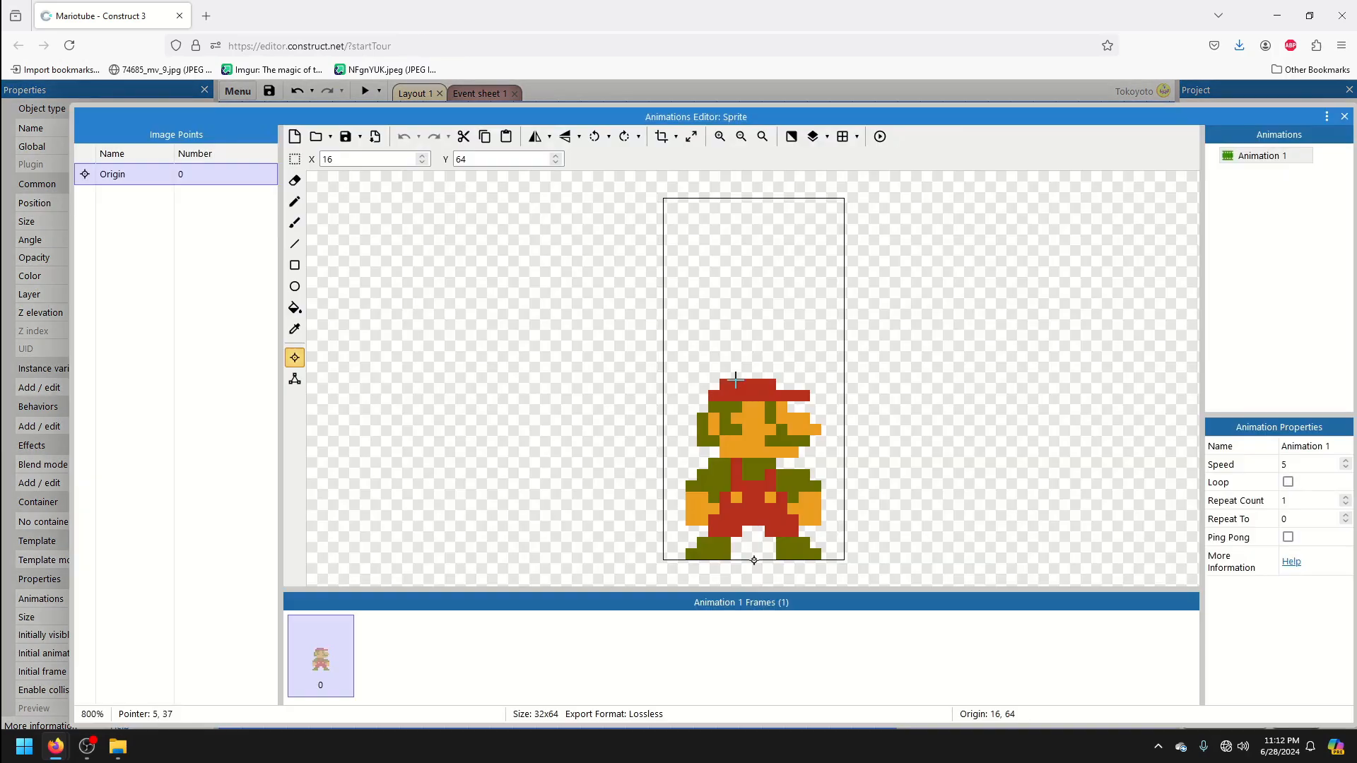
{"action": "right_click", "coordinate": [1264, 158]}
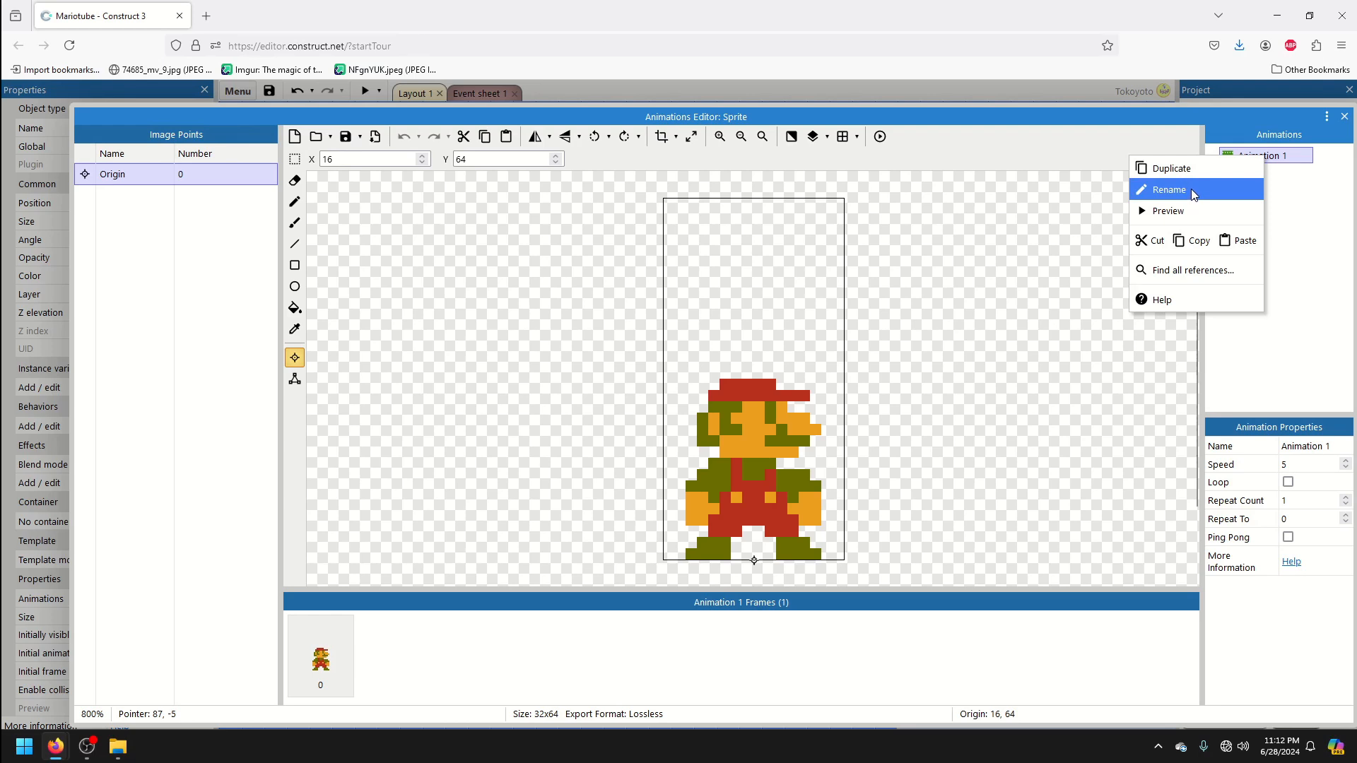
{"action": "left_click", "coordinate": [1169, 190]}
{"action": "type", "text": "W"}
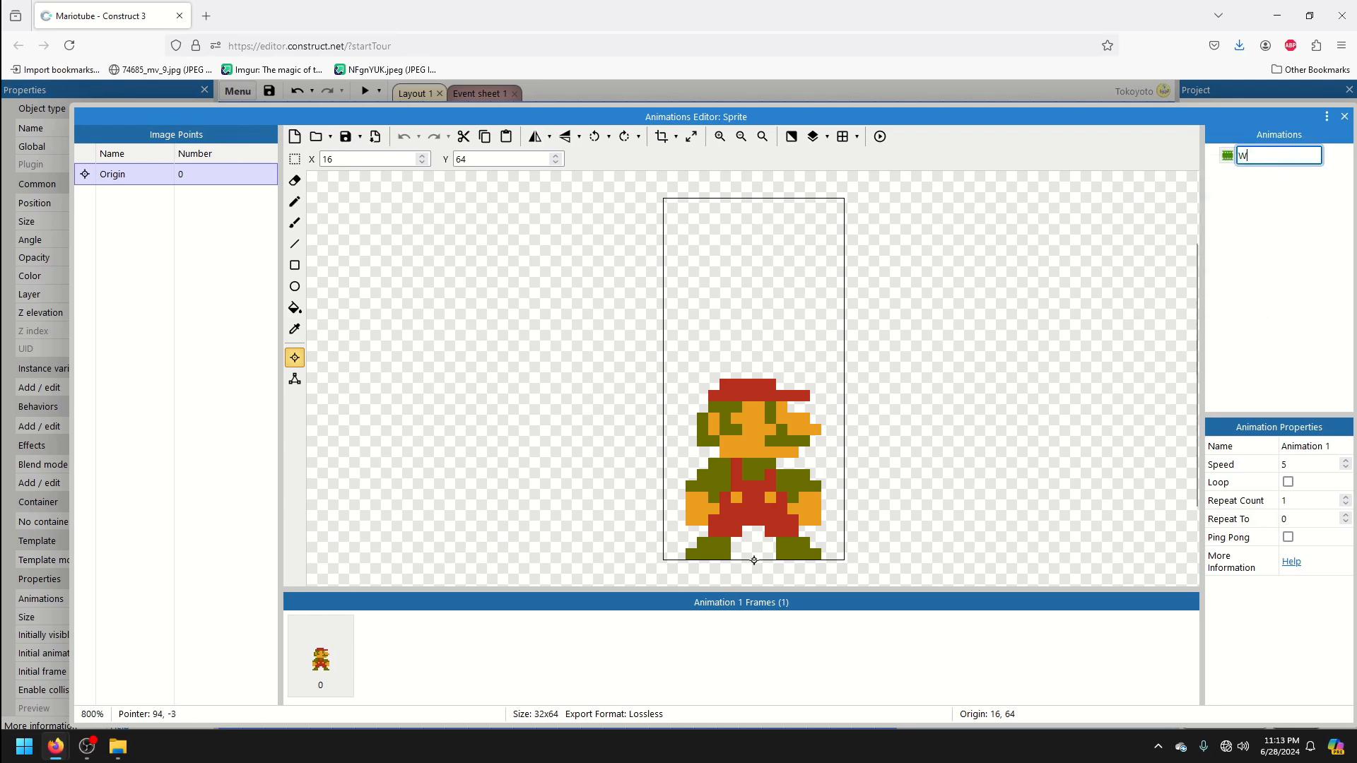
{"action": "key", "text": "BackSpace"}
{"action": "key", "text": "Return"}
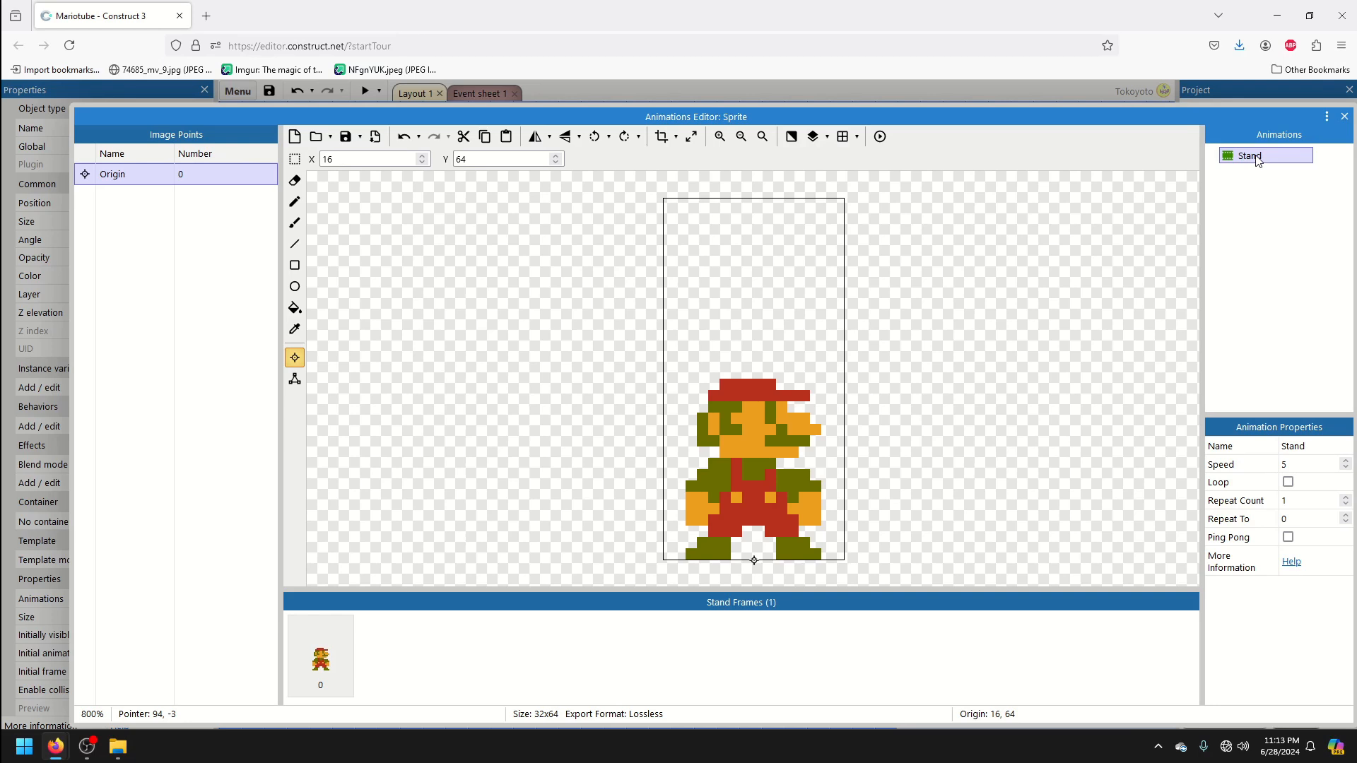
{"action": "left_click", "coordinate": [1344, 116]}
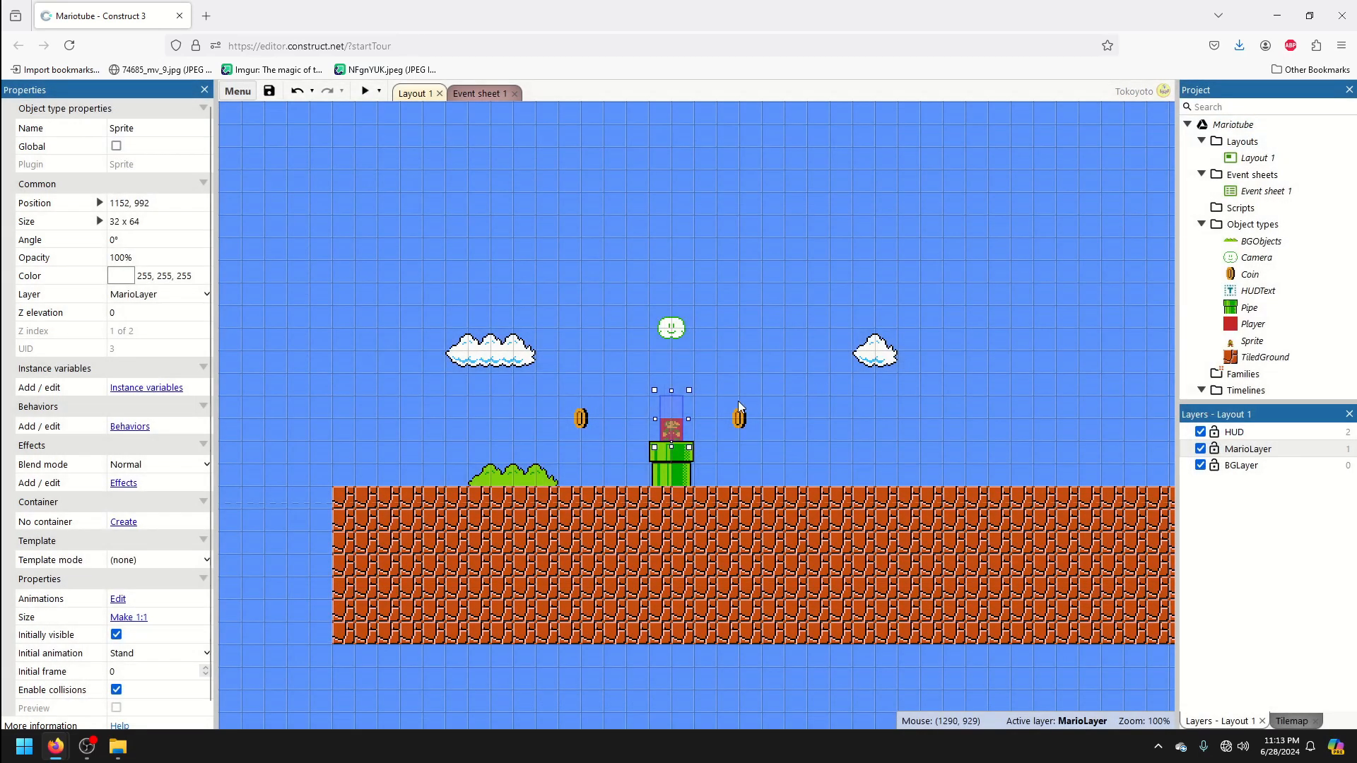
Duplicate the Mario sprite's Stand animation and name the copy Walk.
{"action": "double_click", "coordinate": [675, 428]}
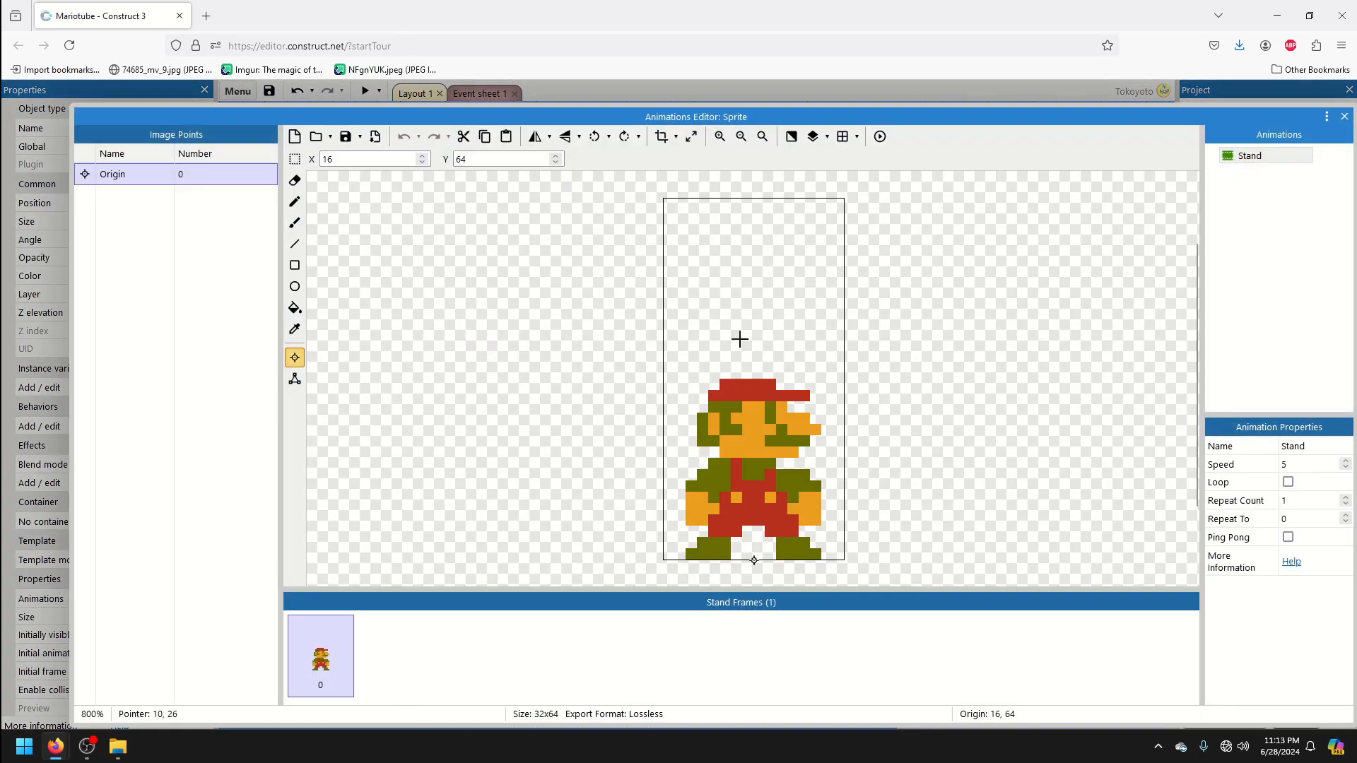
{"action": "right_click", "coordinate": [1242, 161]}
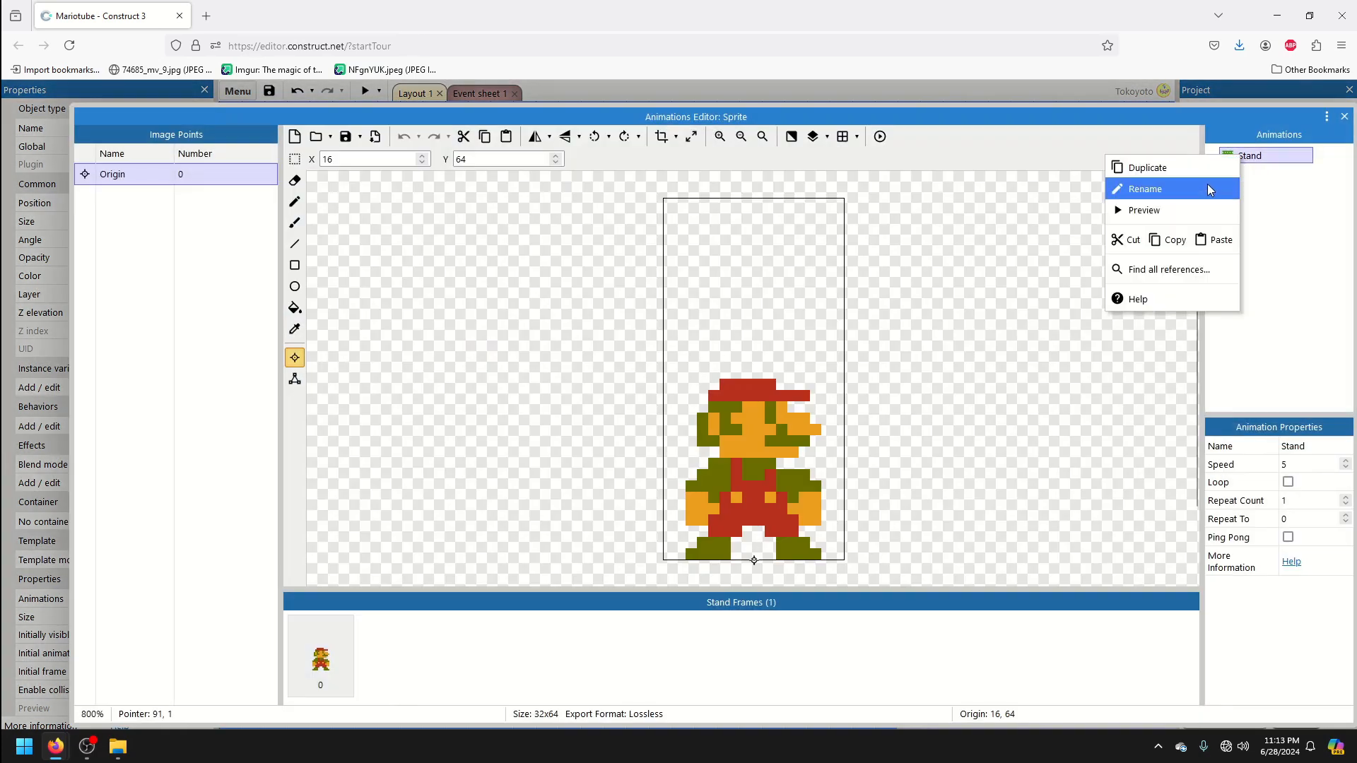
{"action": "left_click", "coordinate": [1196, 170]}
{"action": "right_click", "coordinate": [1255, 178]}
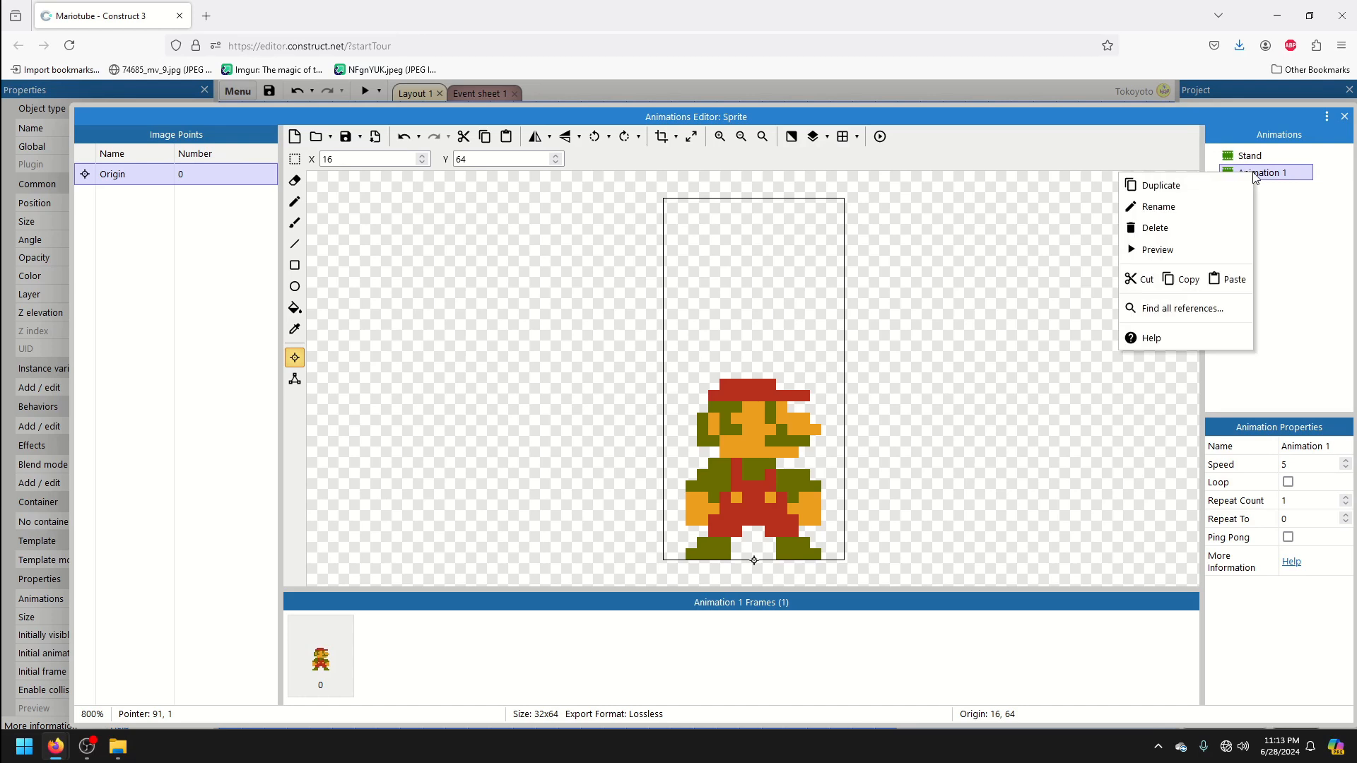
{"action": "left_click", "coordinate": [1186, 216]}
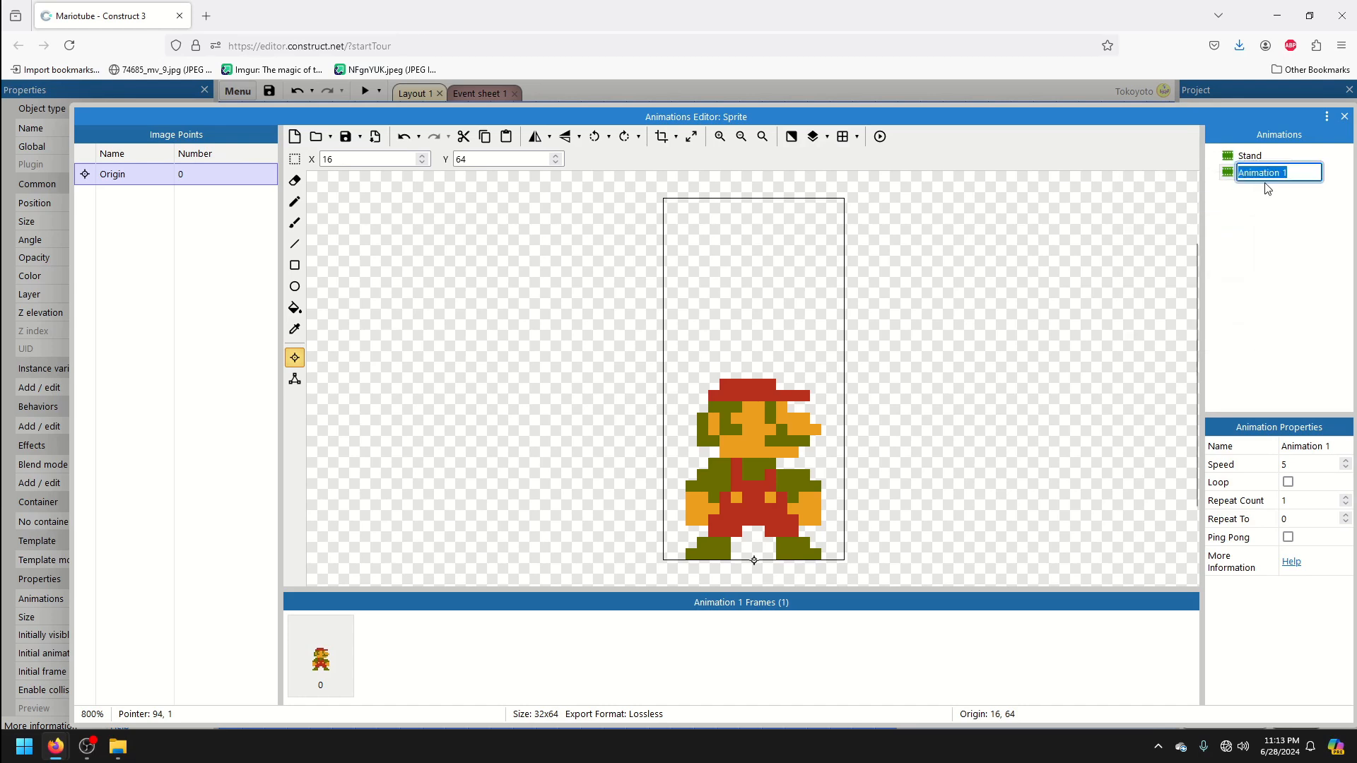
{"action": "type", "text": "Walk"}
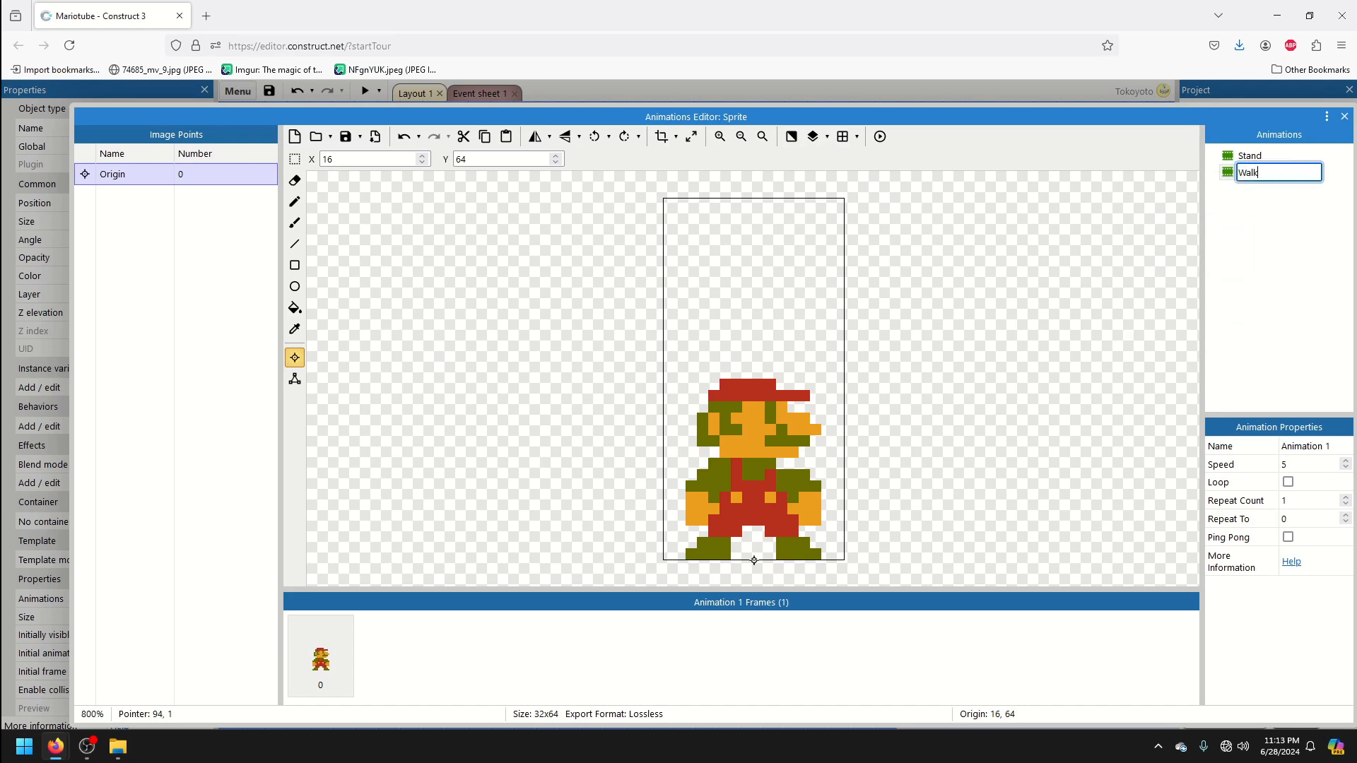
{"action": "key", "text": "Return"}
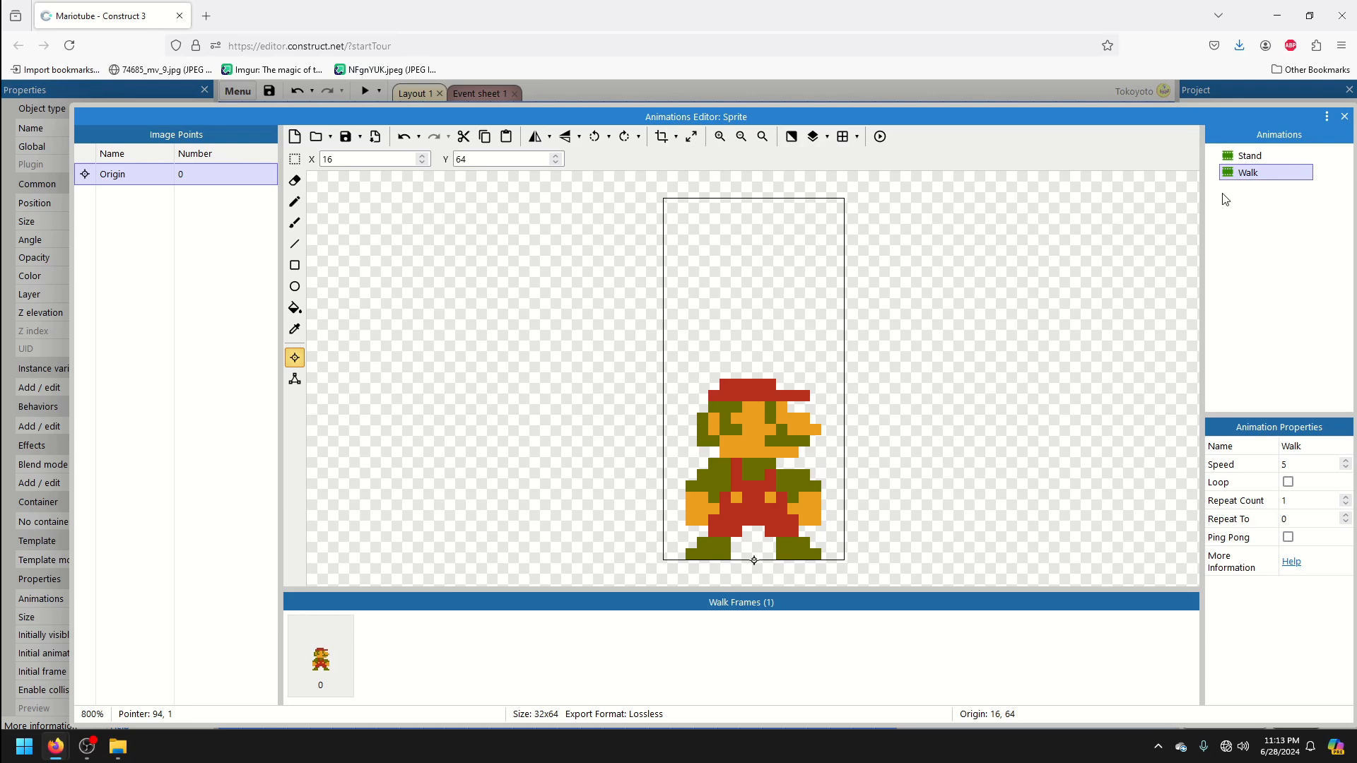
Load run1.png, run2.png and run3.png as the frames of the Walk animation.
{"action": "left_click", "coordinate": [316, 137]}
{"action": "left_click", "coordinate": [706, 244]}
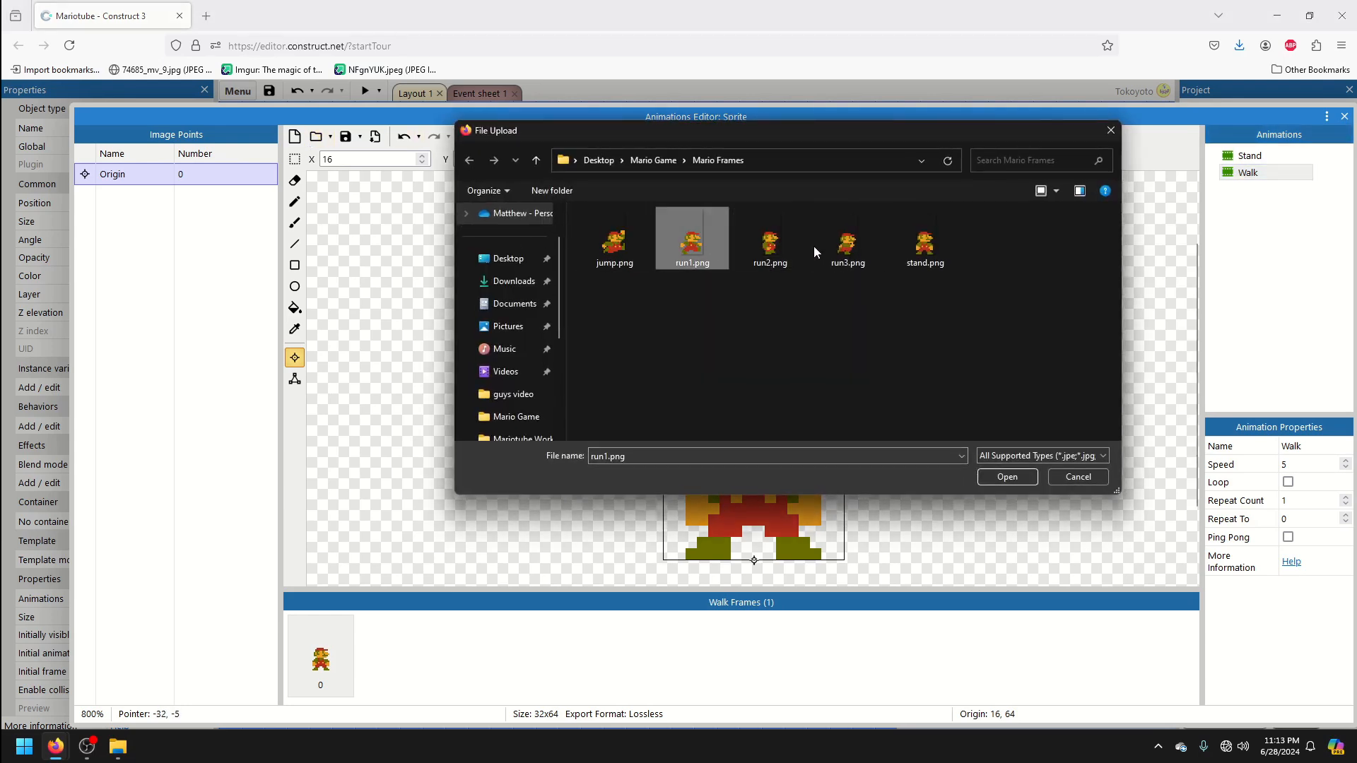
{"action": "left_click", "coordinate": [821, 249], "text": "shift"}
{"action": "left_click", "coordinate": [1007, 477]}
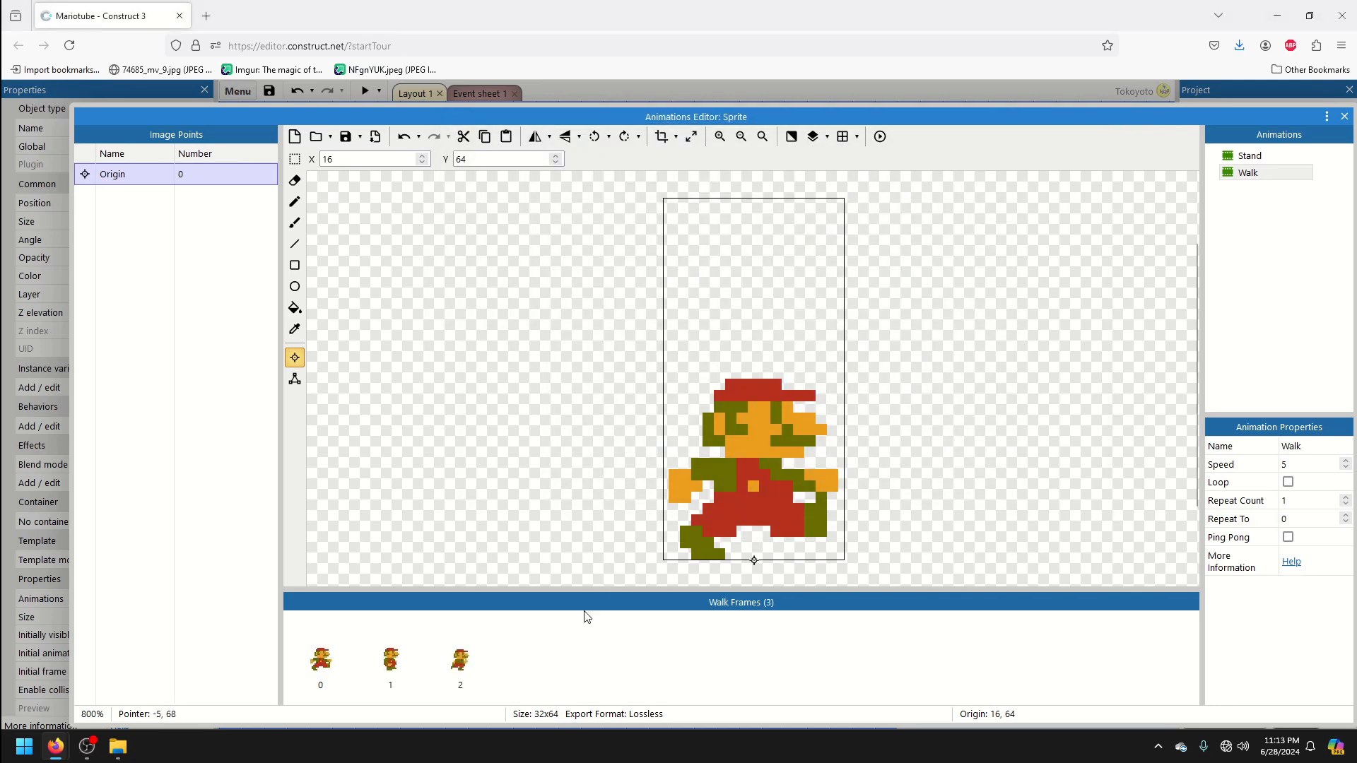
Make the Walk animation loop and set its speed to 7.
{"action": "left_click", "coordinate": [1282, 172]}
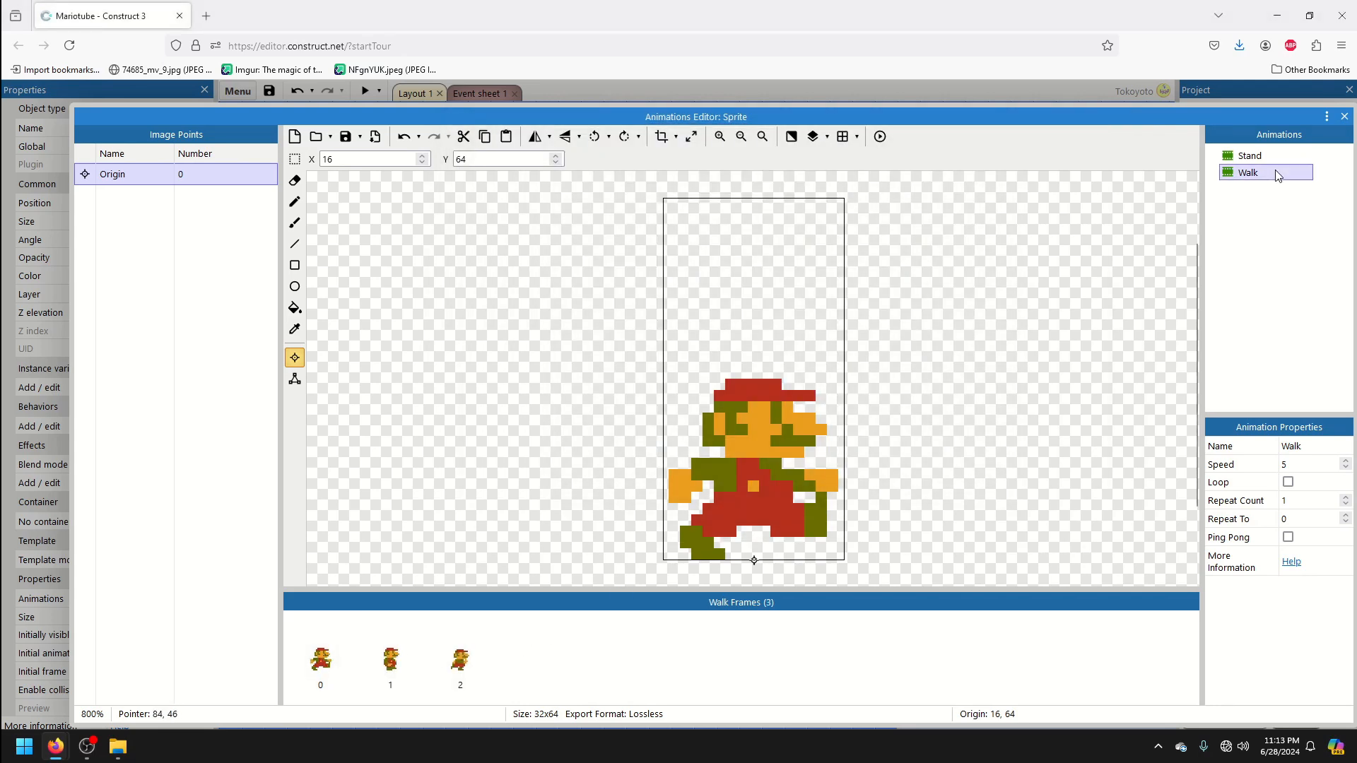
{"action": "left_click", "coordinate": [1294, 484]}
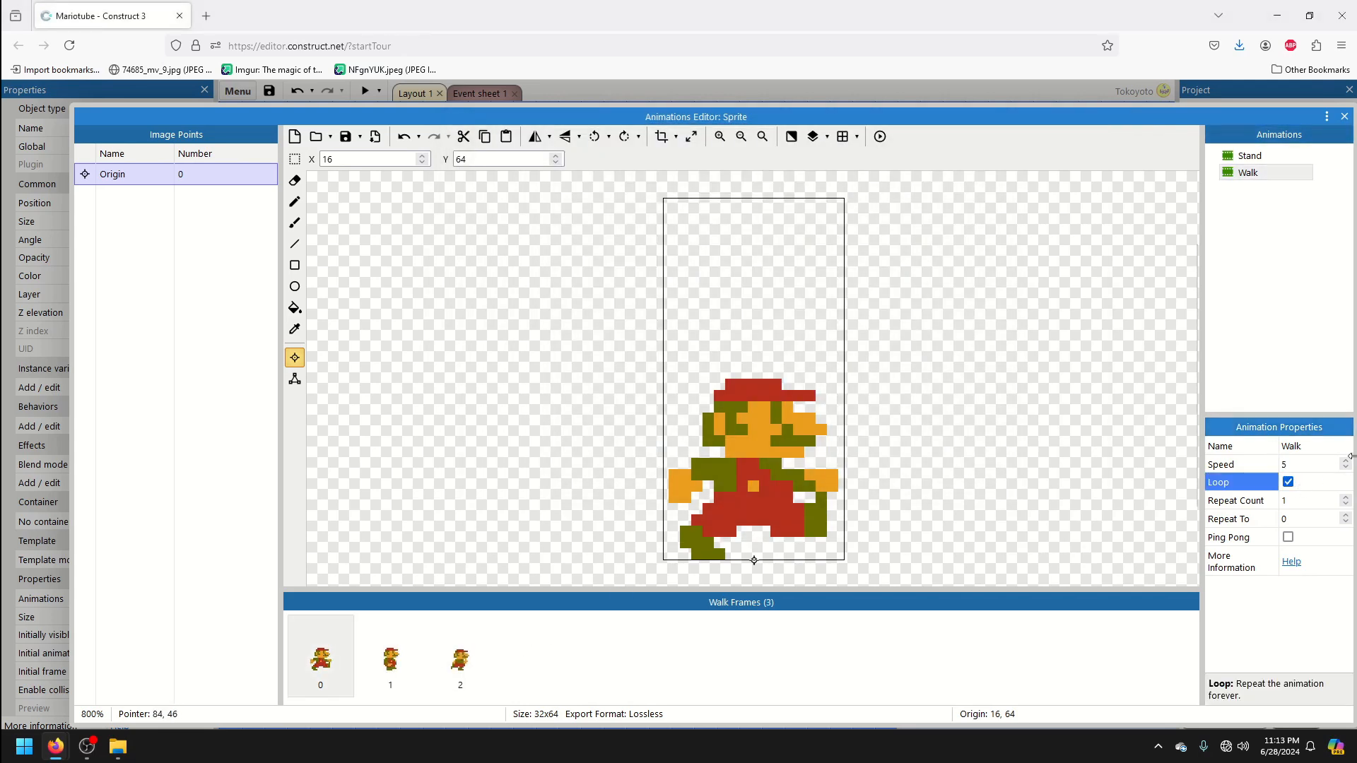
{"action": "left_click", "coordinate": [1347, 461]}
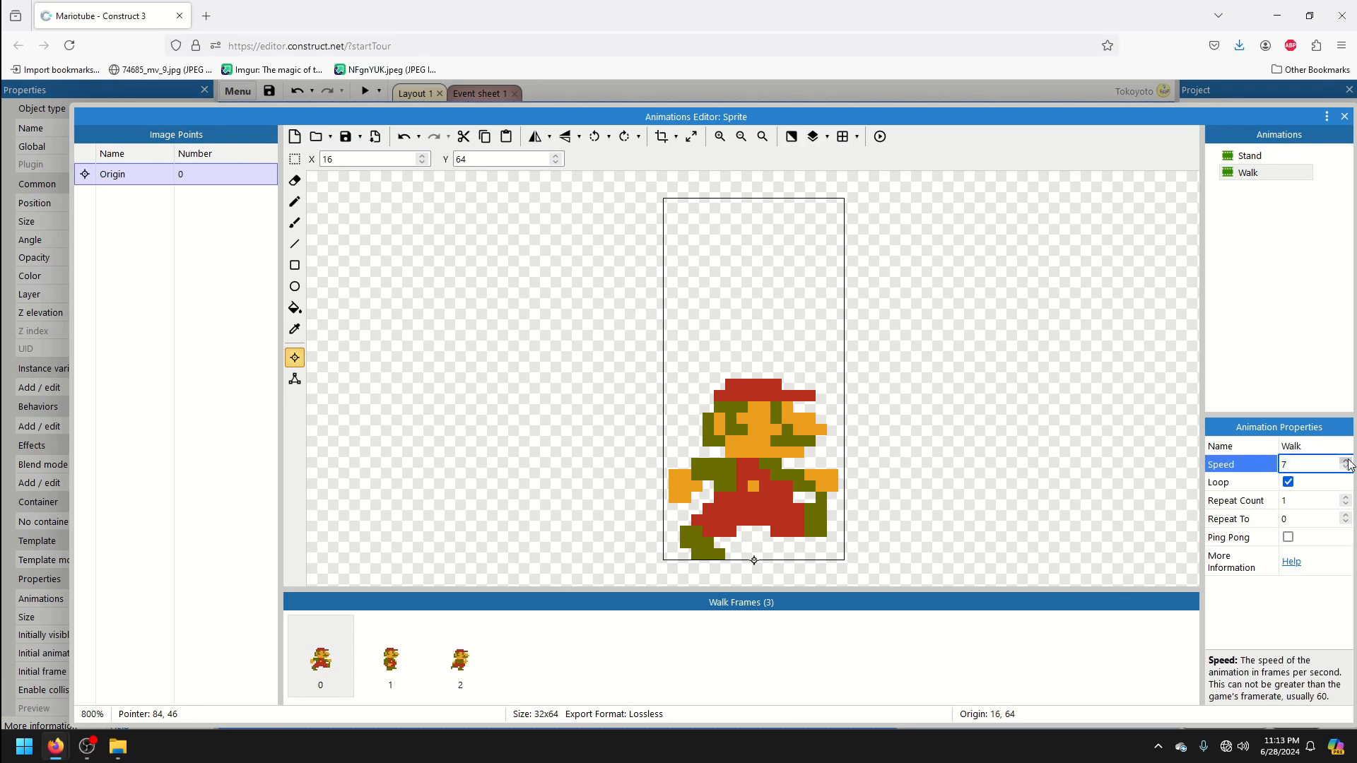
Duplicate the Stand animation again and name the copy Jump.
{"action": "right_click", "coordinate": [1248, 176]}
{"action": "left_click", "coordinate": [1250, 155]}
{"action": "right_click", "coordinate": [1248, 157]}
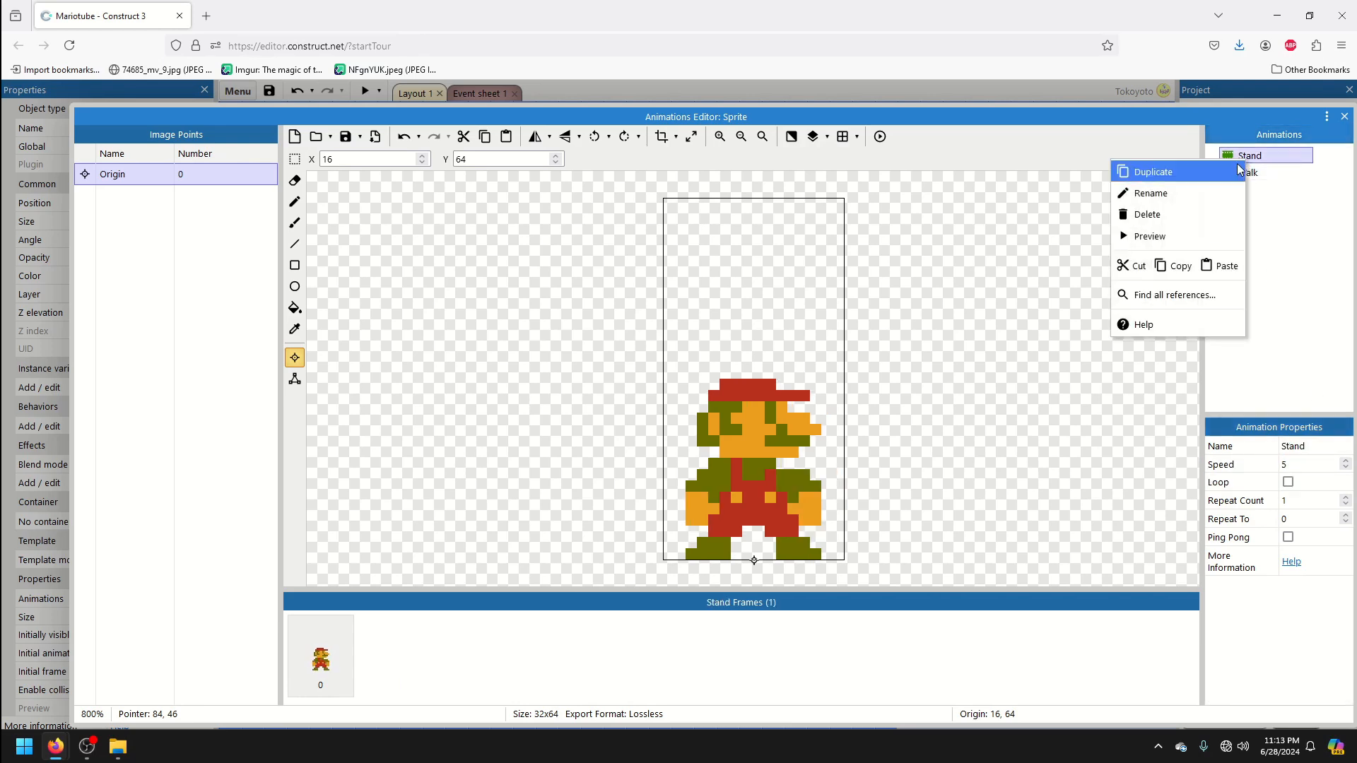
{"action": "left_click", "coordinate": [1166, 173]}
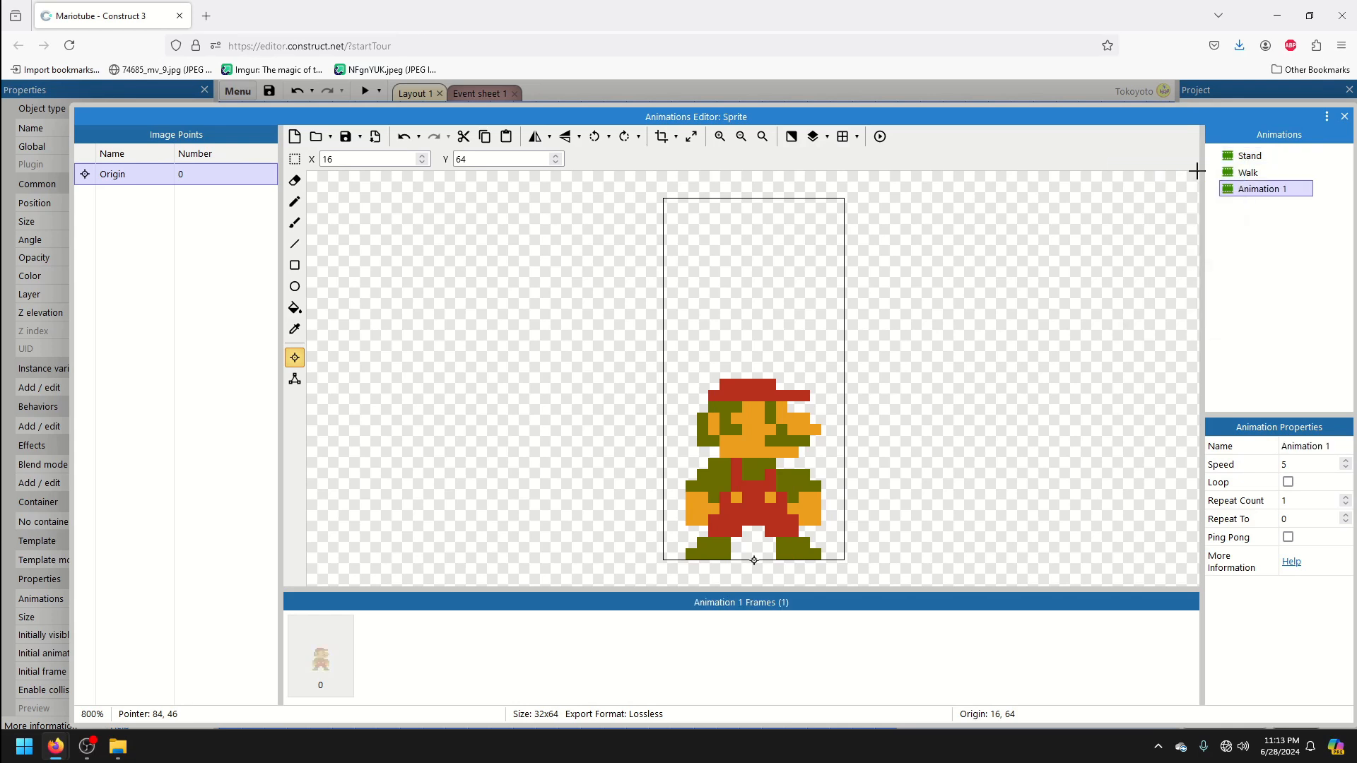
{"action": "right_click", "coordinate": [1243, 192]}
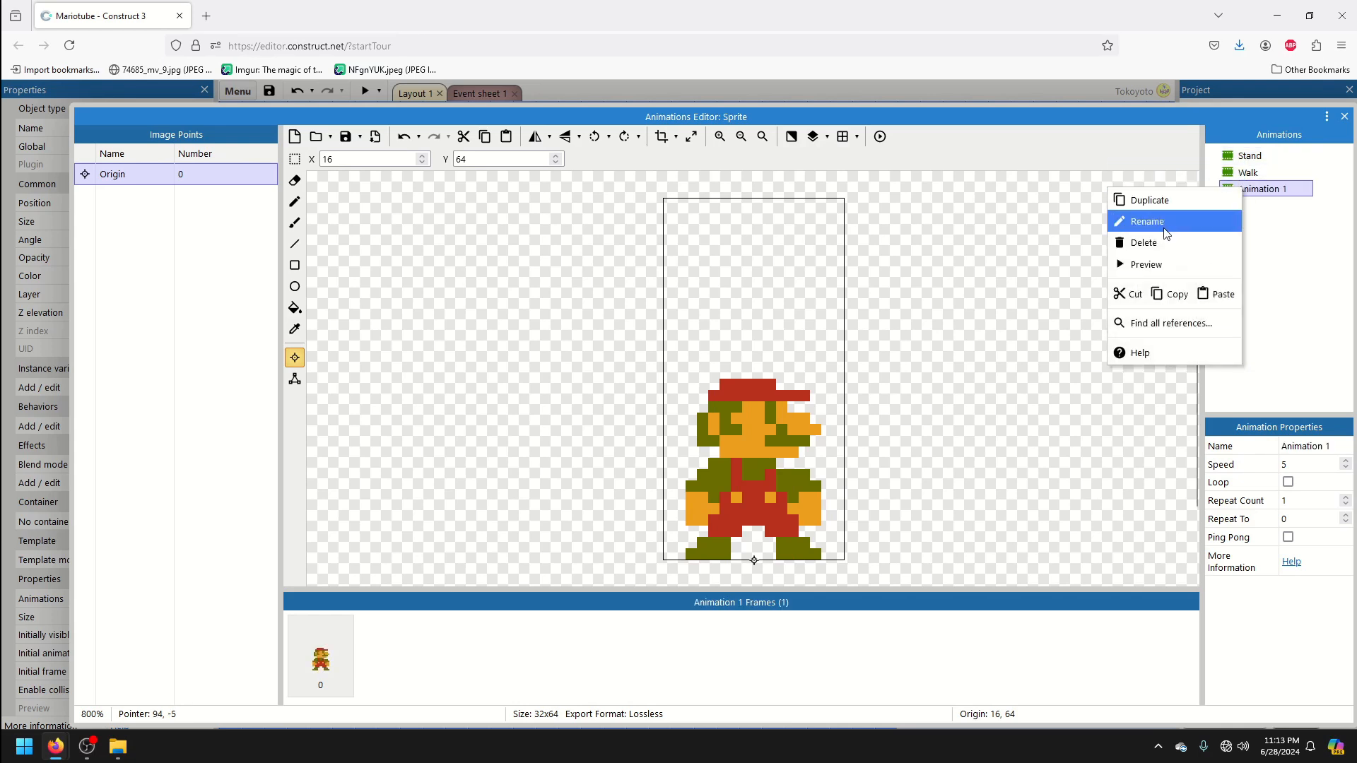
{"action": "left_click", "coordinate": [1164, 230]}
{"action": "type", "text": "Jump"}
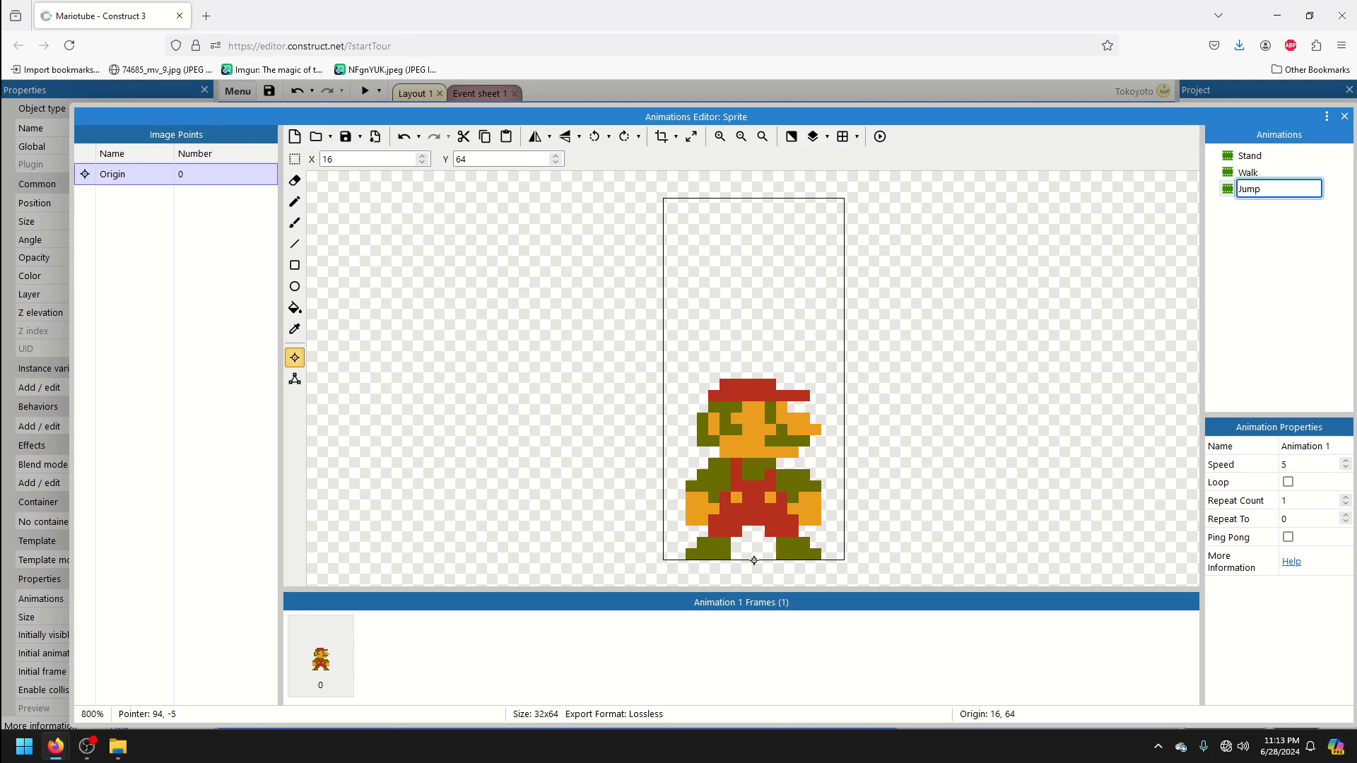
{"action": "key", "text": "Return"}
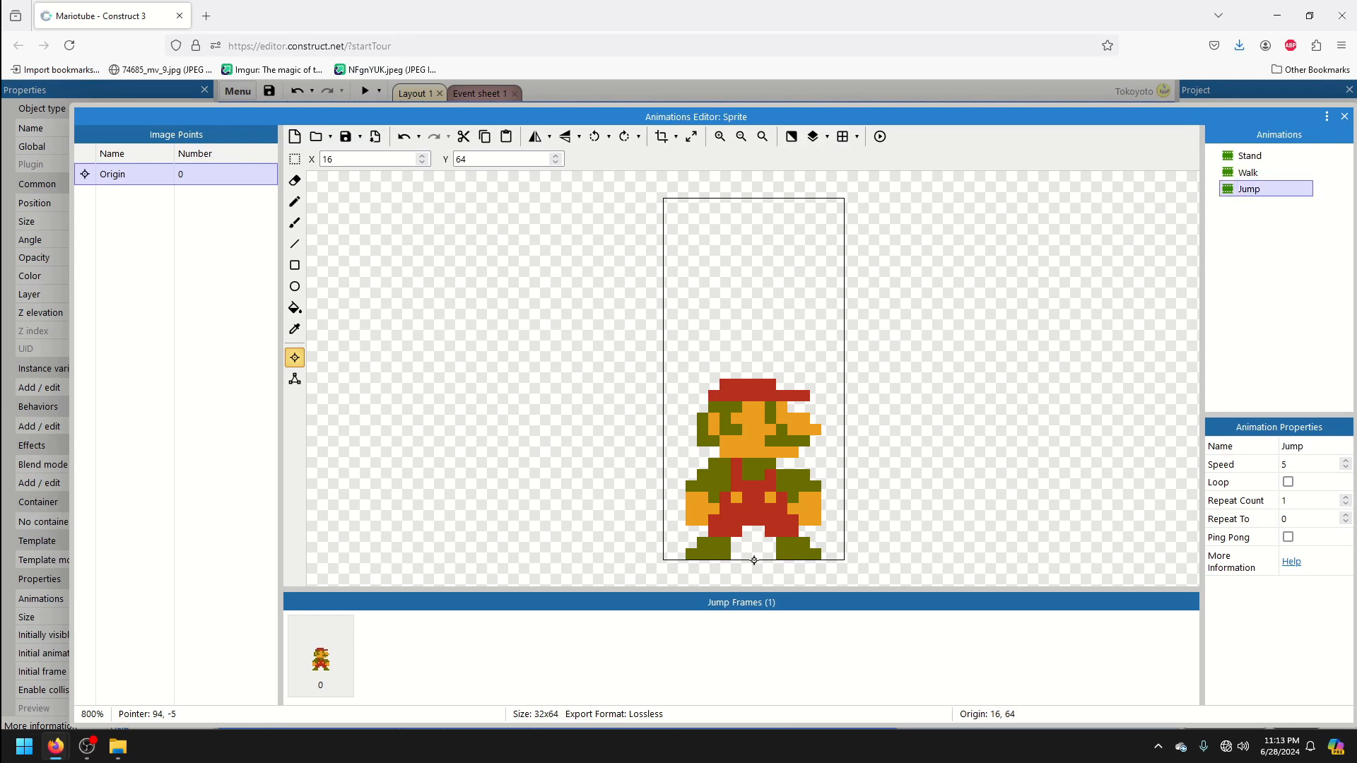
Load jump.png as the Jump animation's frame and return to the layout.
{"action": "left_click", "coordinate": [316, 136]}
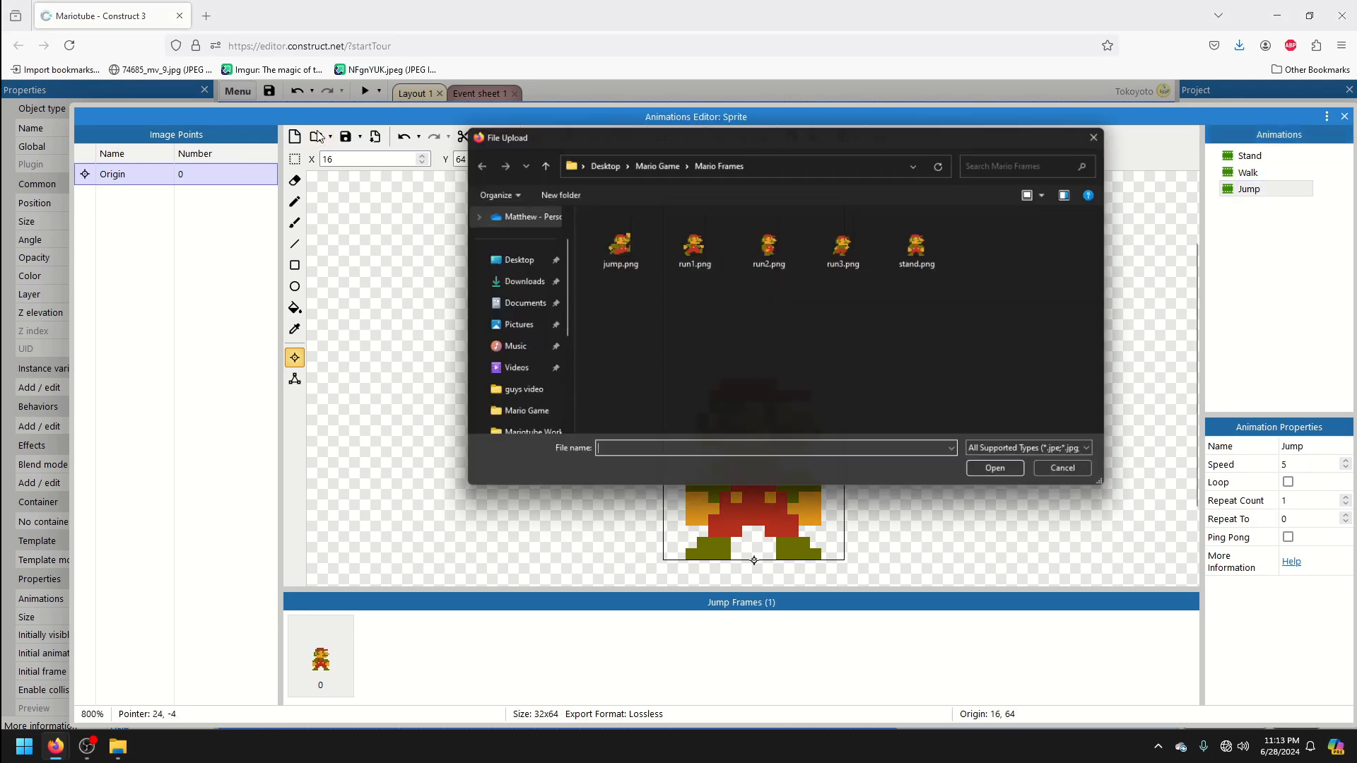
{"action": "double_click", "coordinate": [615, 243]}
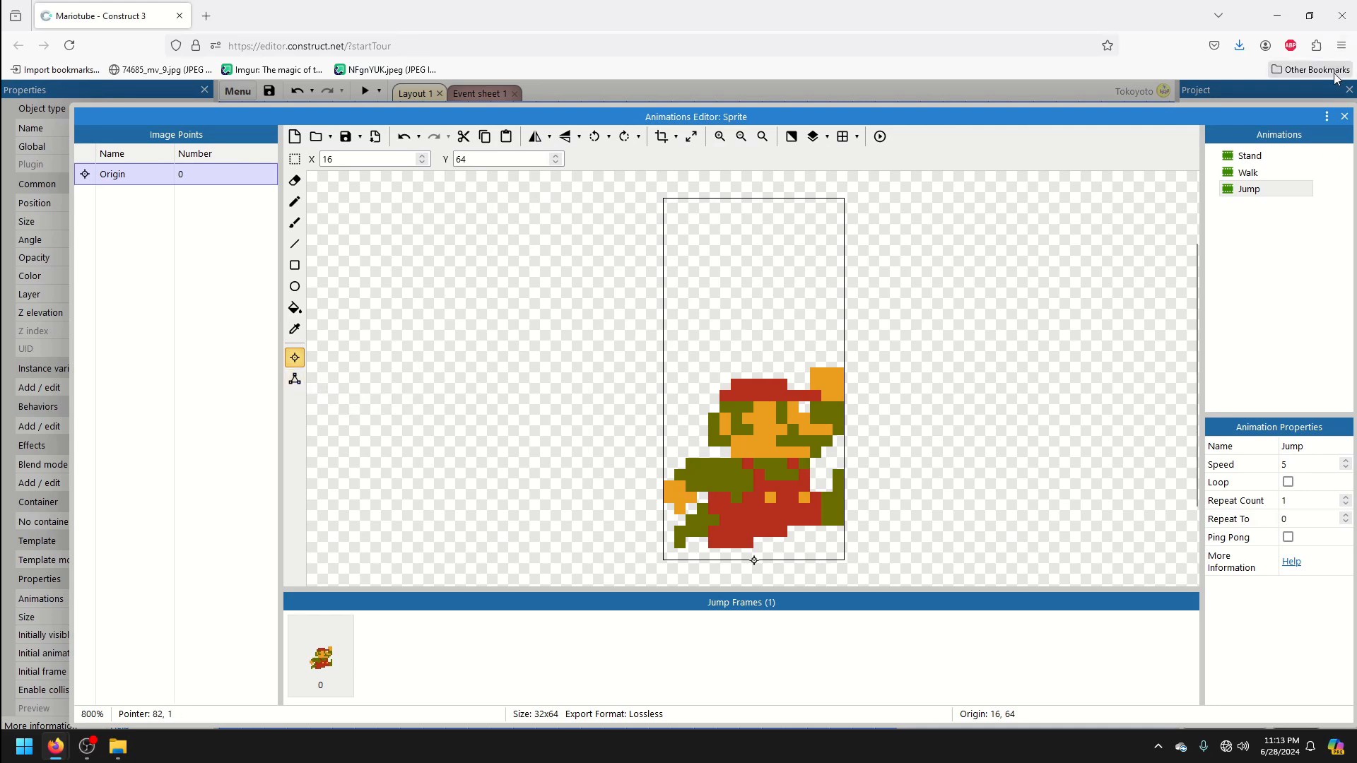
{"action": "left_click", "coordinate": [1344, 117]}
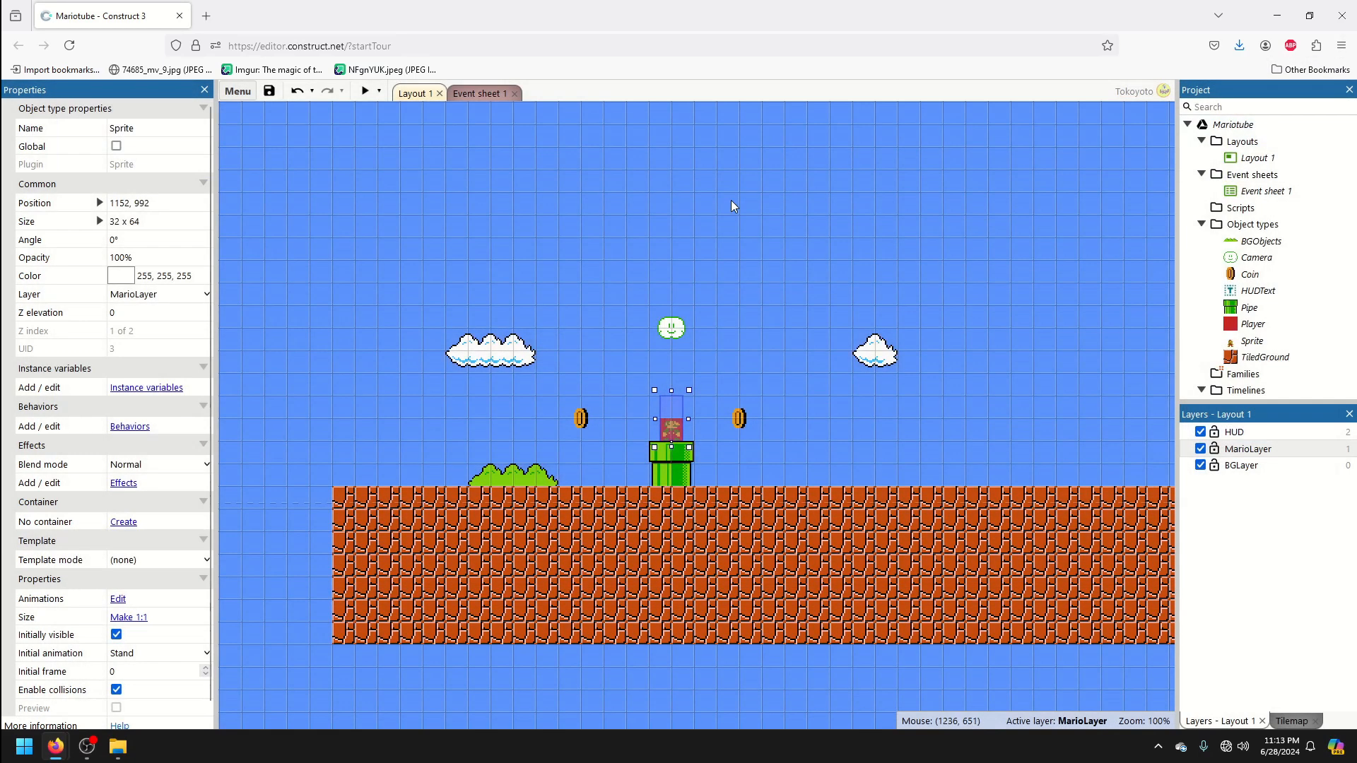
Preview the game, run and jump with the Player box to test it against the Mario sprite, and close the preview.
{"action": "left_click", "coordinate": [365, 90]}
{"action": "key", "text": "Right"}
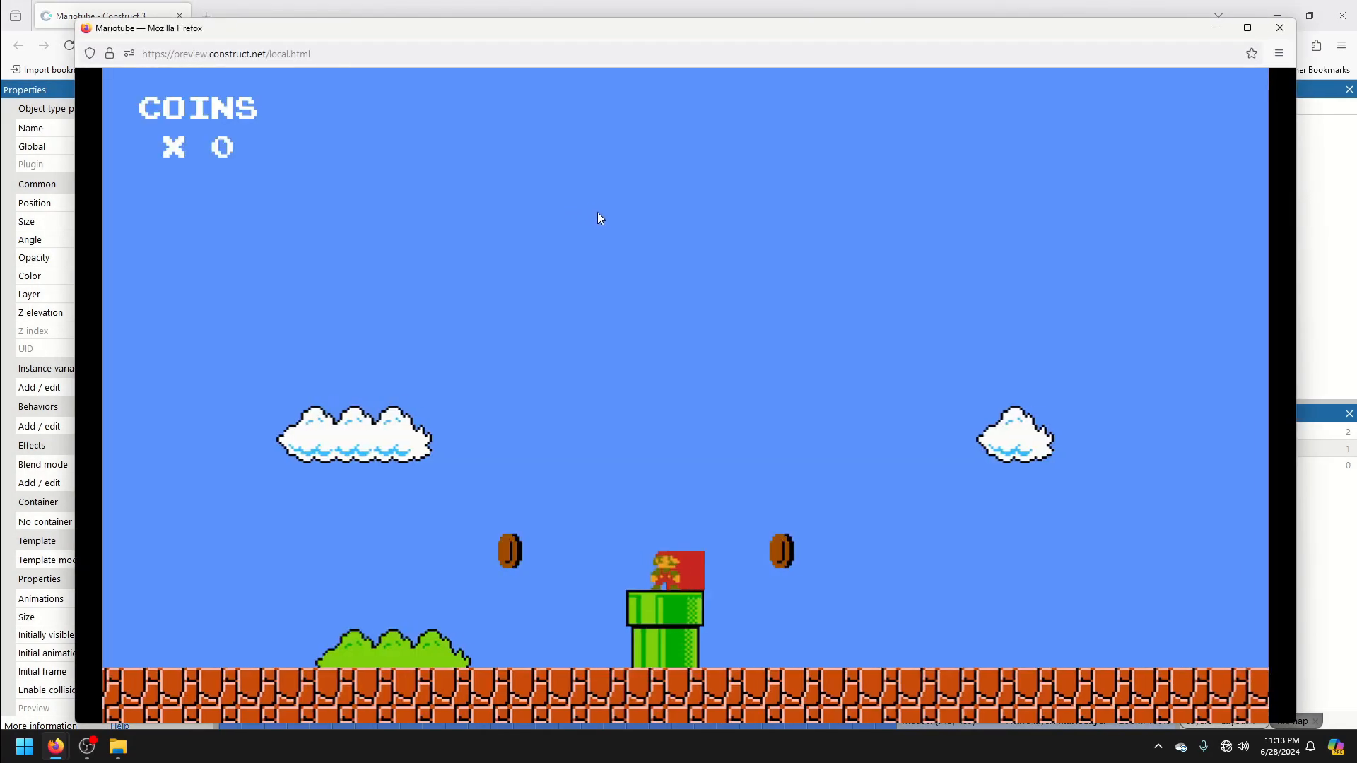
{"action": "key", "text": "Left"}
{"action": "key", "text": "Up"}
{"action": "key", "text": "Right"}
{"action": "key", "text": "Up"}
{"action": "left_click", "coordinate": [1279, 28]}
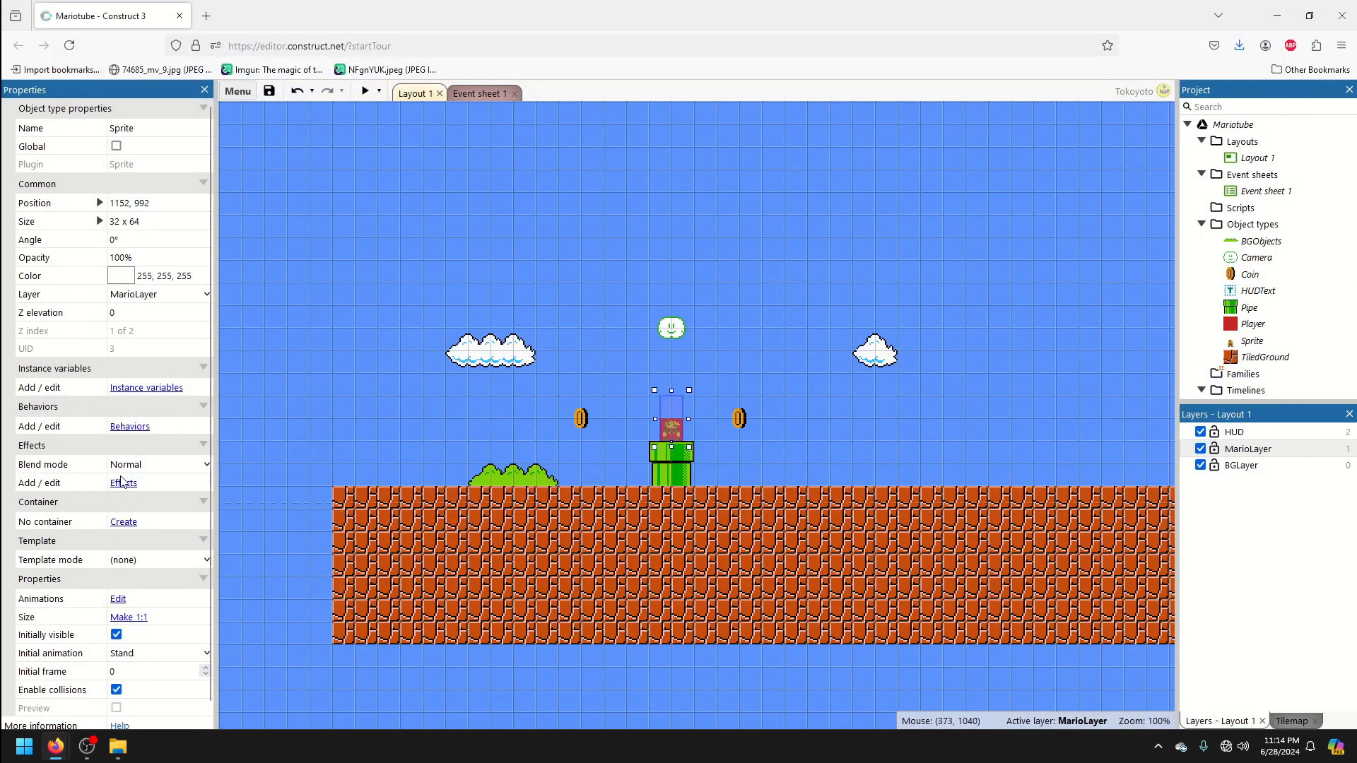
Add the Pin behavior to the Mario sprite.
{"action": "left_click", "coordinate": [130, 427]}
{"action": "left_click", "coordinate": [864, 214]}
{"action": "scroll", "coordinate": [707, 382], "scroll_direction": "down", "scroll_amount": 5}
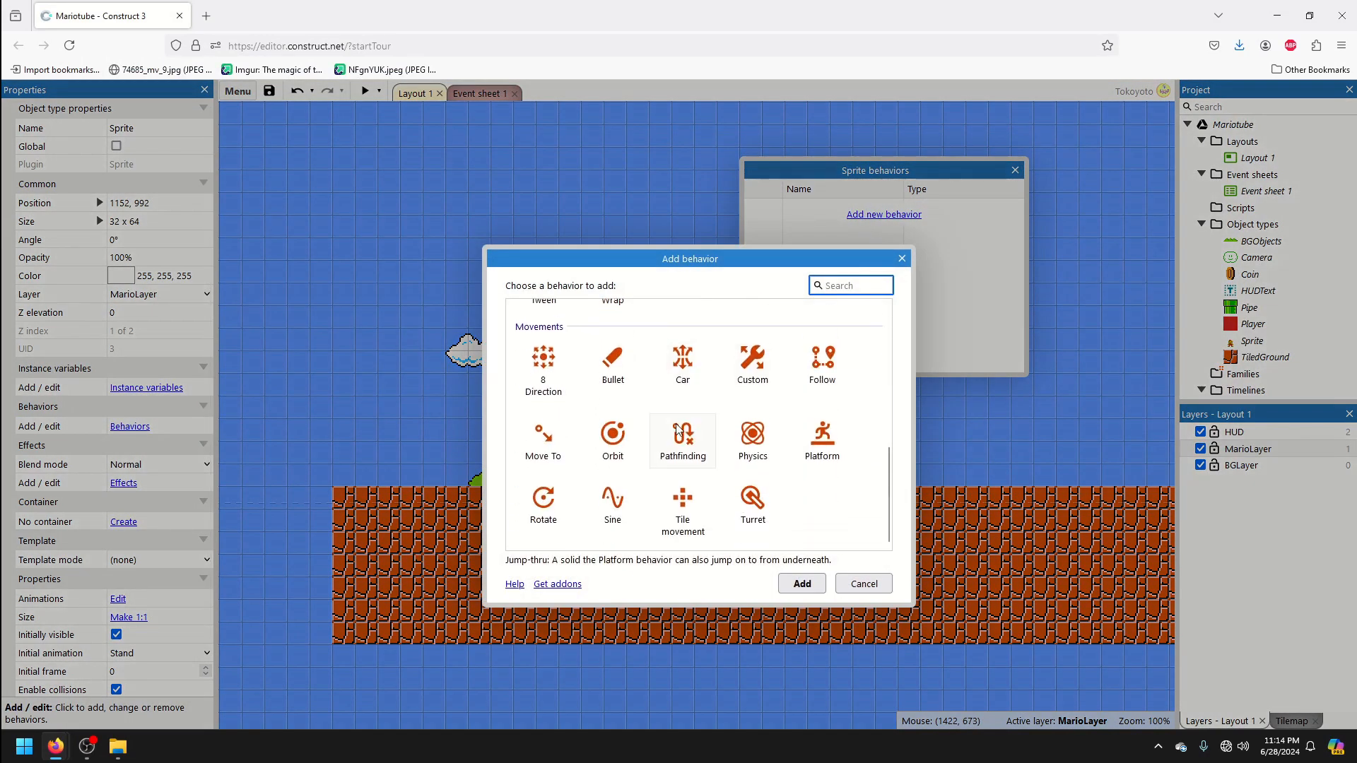
{"action": "scroll", "coordinate": [683, 421], "scroll_direction": "up", "scroll_amount": 3}
{"action": "double_click", "coordinate": [683, 357]}
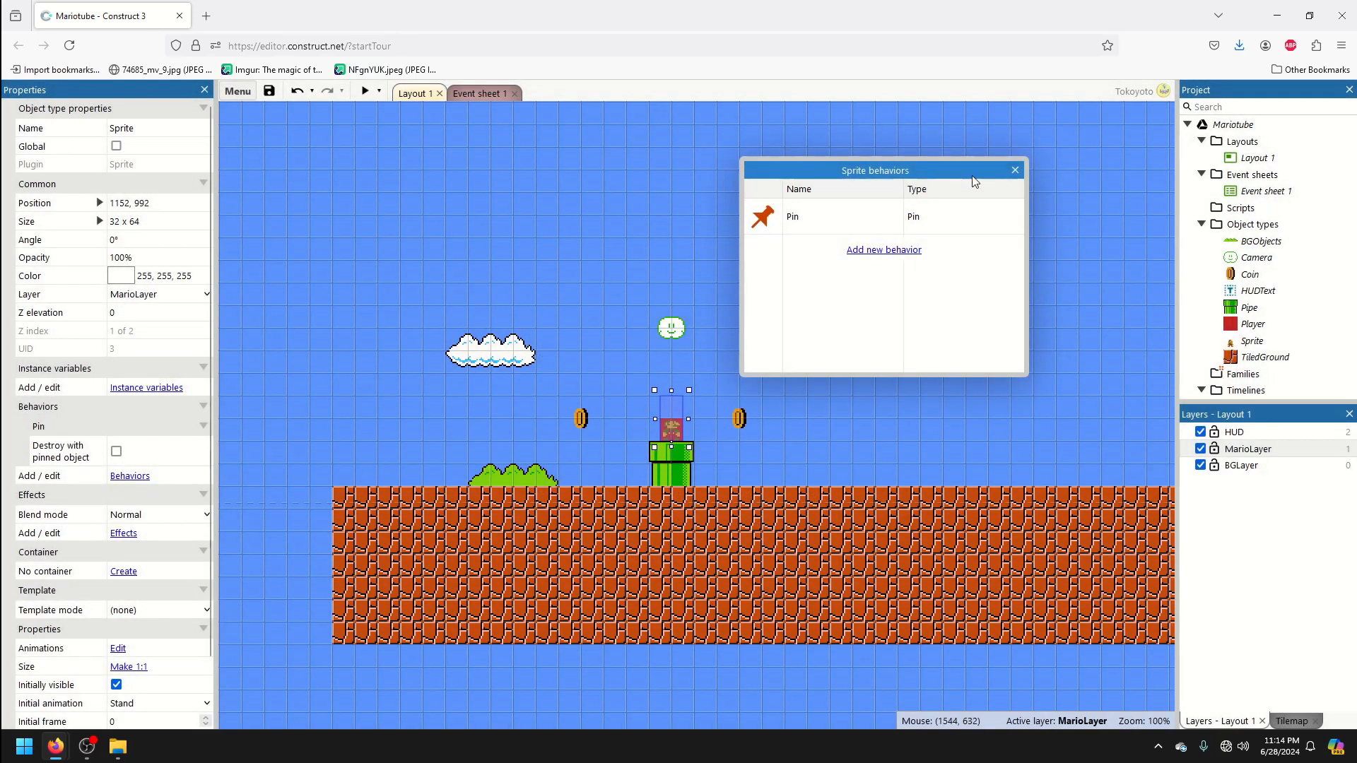
{"action": "left_click", "coordinate": [1016, 172]}
Create an event with the Mario sprite's On created condition below the Coins group in Event sheet 1.
{"action": "left_click", "coordinate": [475, 92]}
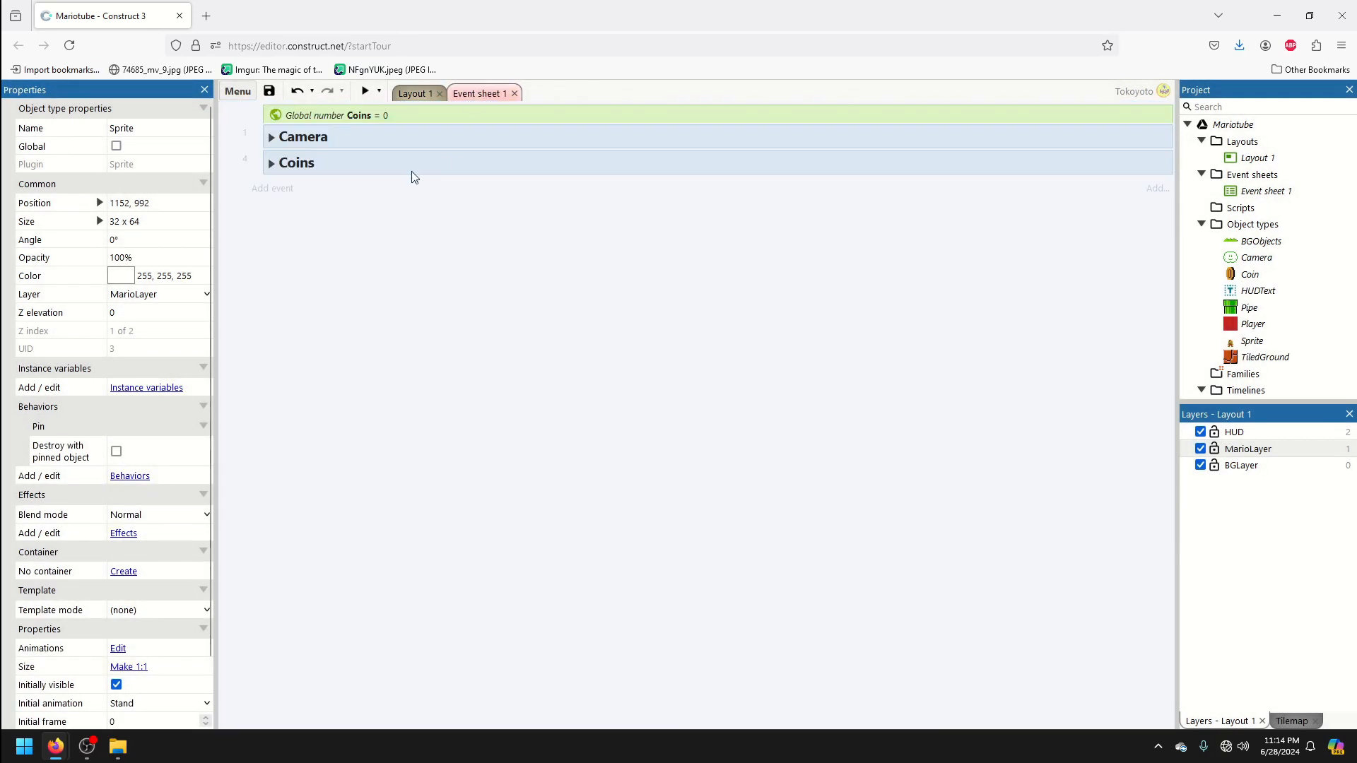
{"action": "left_click", "coordinate": [276, 192]}
{"action": "double_click", "coordinate": [981, 317]}
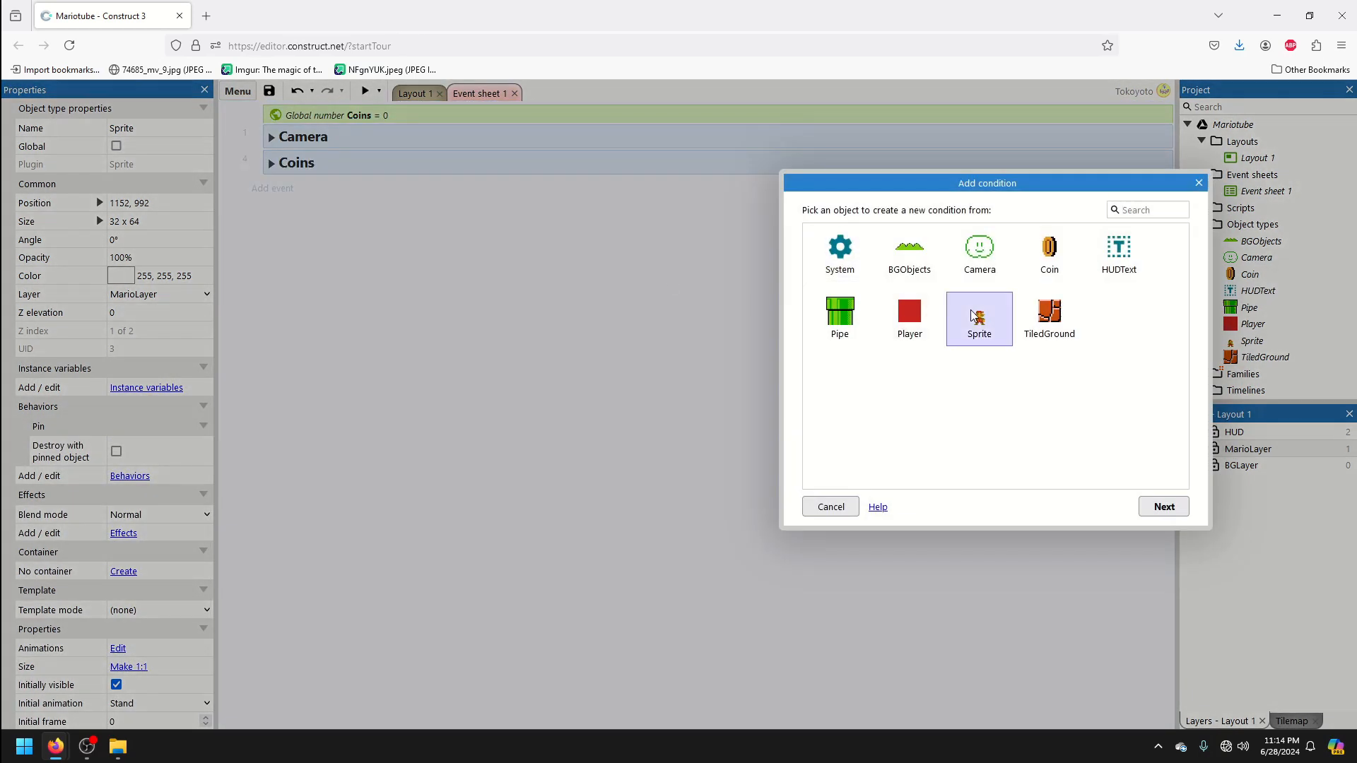
{"action": "scroll", "coordinate": [921, 362], "scroll_direction": "down", "scroll_amount": 5}
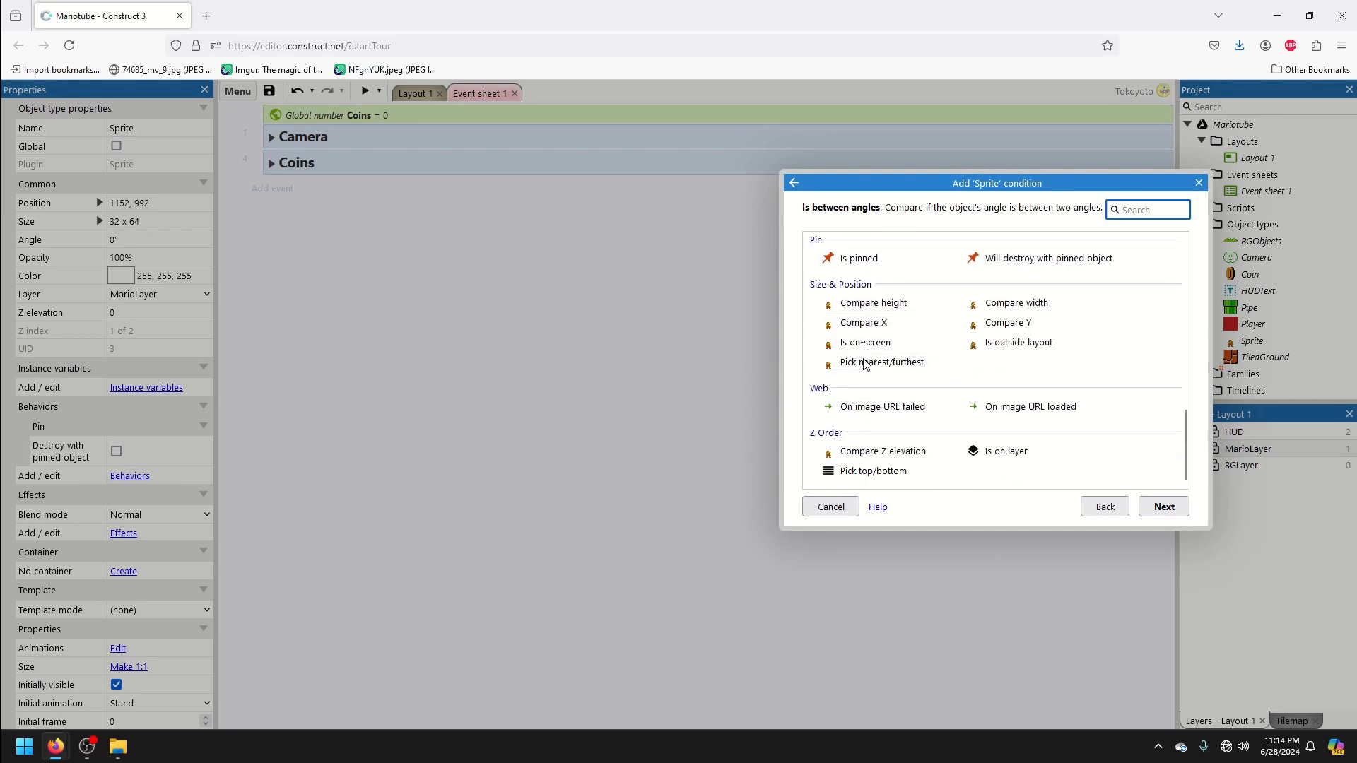
{"action": "scroll", "coordinate": [867, 368], "scroll_direction": "up", "scroll_amount": 1}
{"action": "scroll", "coordinate": [867, 368], "scroll_direction": "up", "scroll_amount": 2}
{"action": "double_click", "coordinate": [873, 336]}
Add an action to the On created event that pins the Mario sprite to Player in X and Y, without angle.
{"action": "left_click", "coordinate": [488, 185]}
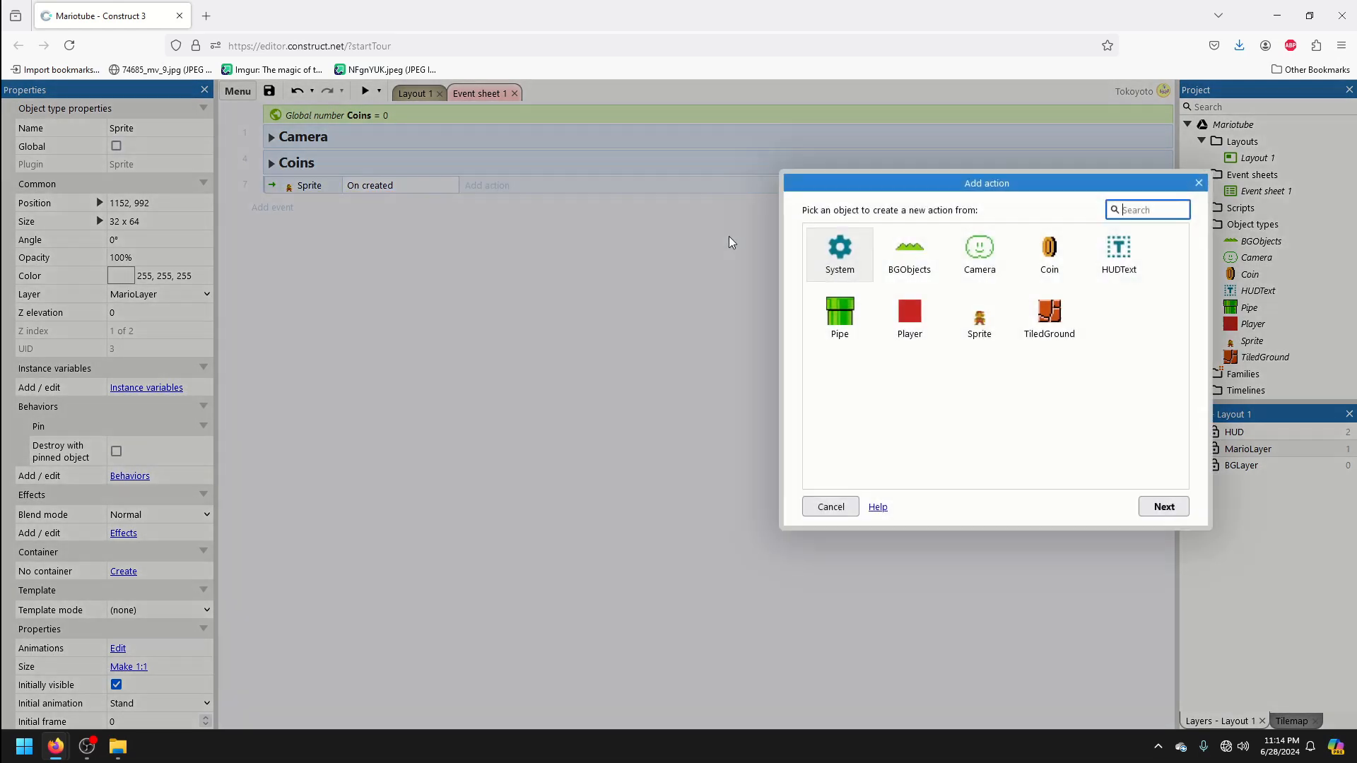
{"action": "double_click", "coordinate": [969, 322]}
{"action": "scroll", "coordinate": [920, 331], "scroll_direction": "down", "scroll_amount": 5}
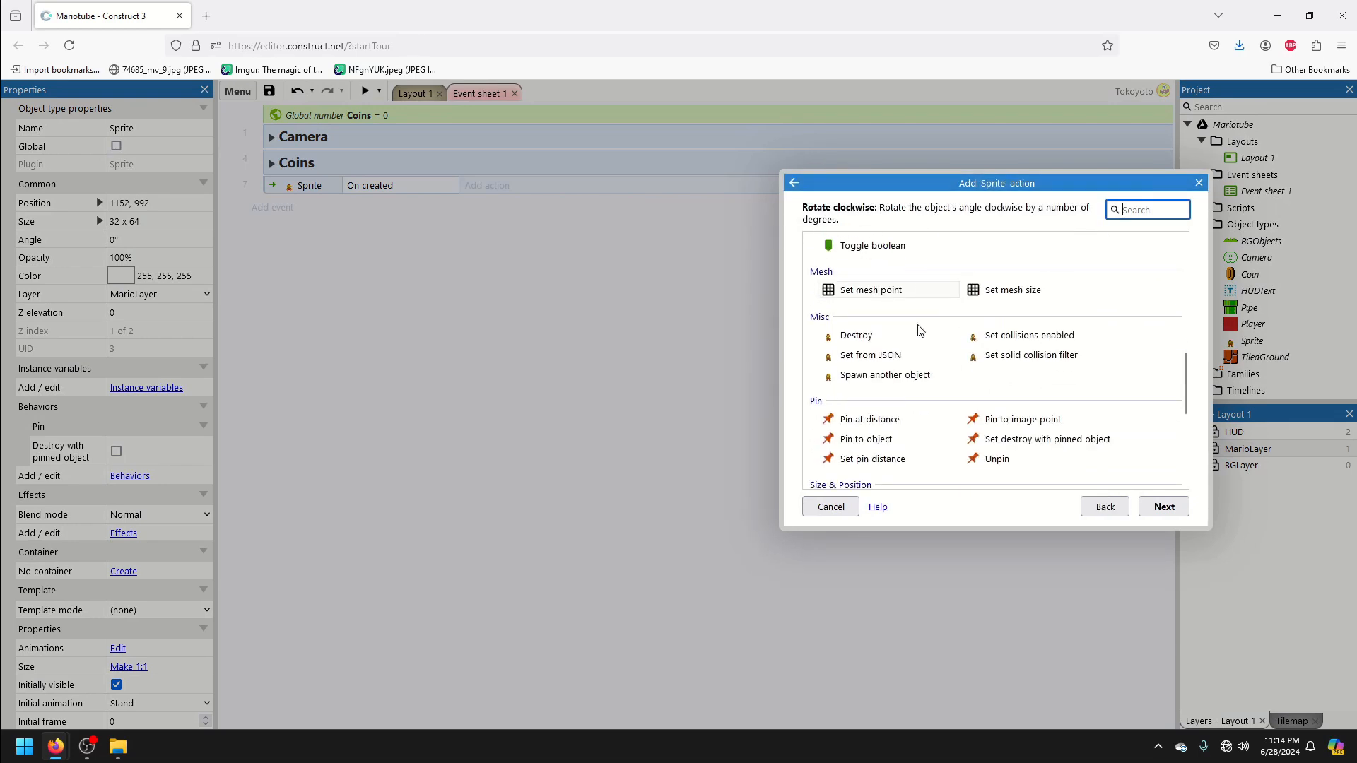
{"action": "left_click", "coordinate": [882, 417]}
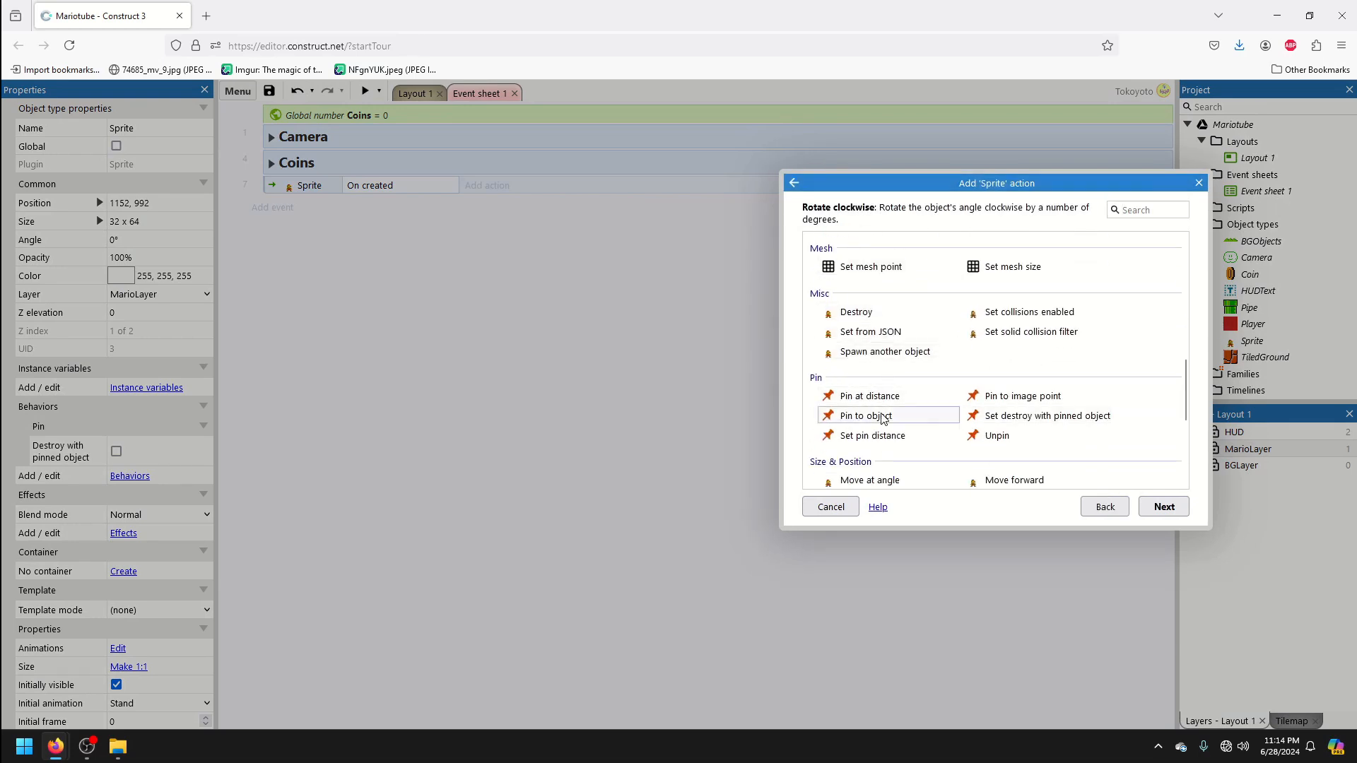
{"action": "double_click", "coordinate": [882, 417]}
{"action": "left_click", "coordinate": [812, 180]}
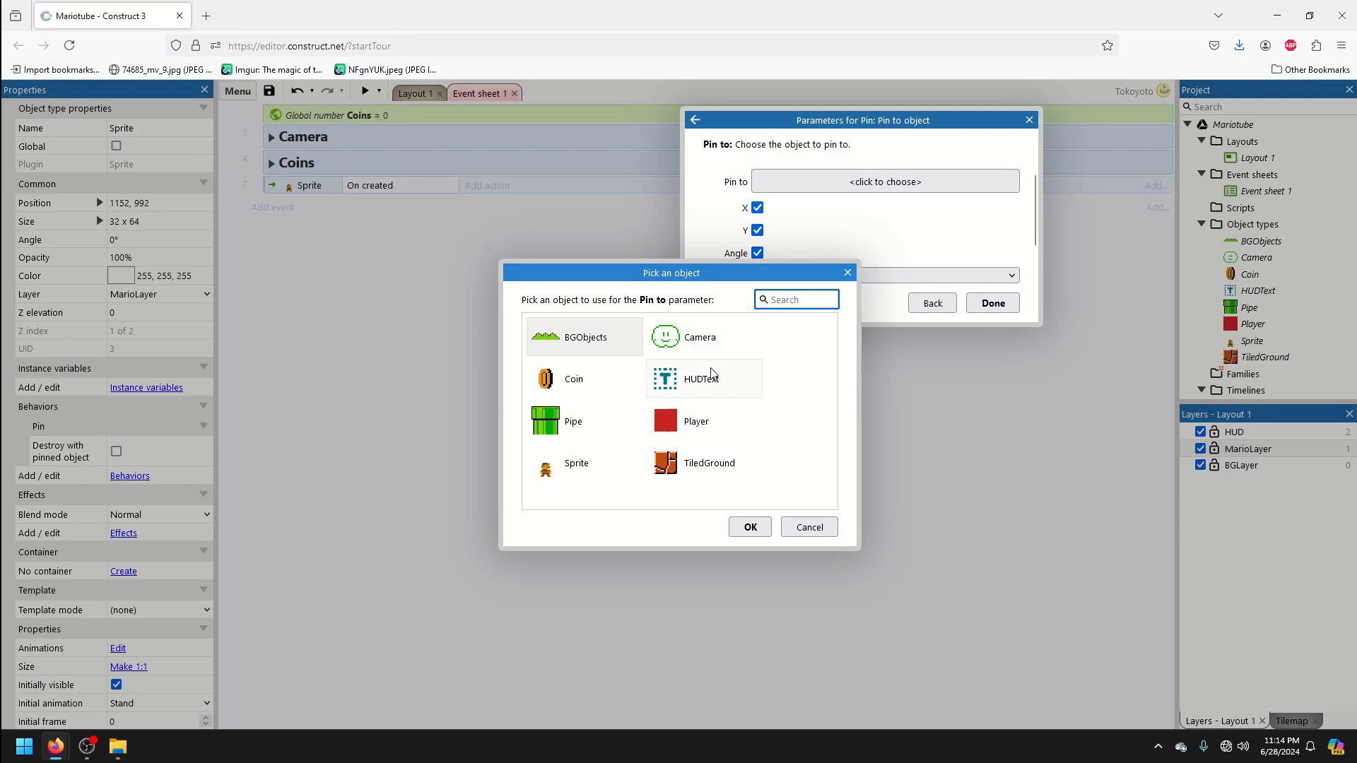
{"action": "left_click", "coordinate": [700, 423]}
{"action": "double_click", "coordinate": [710, 412]}
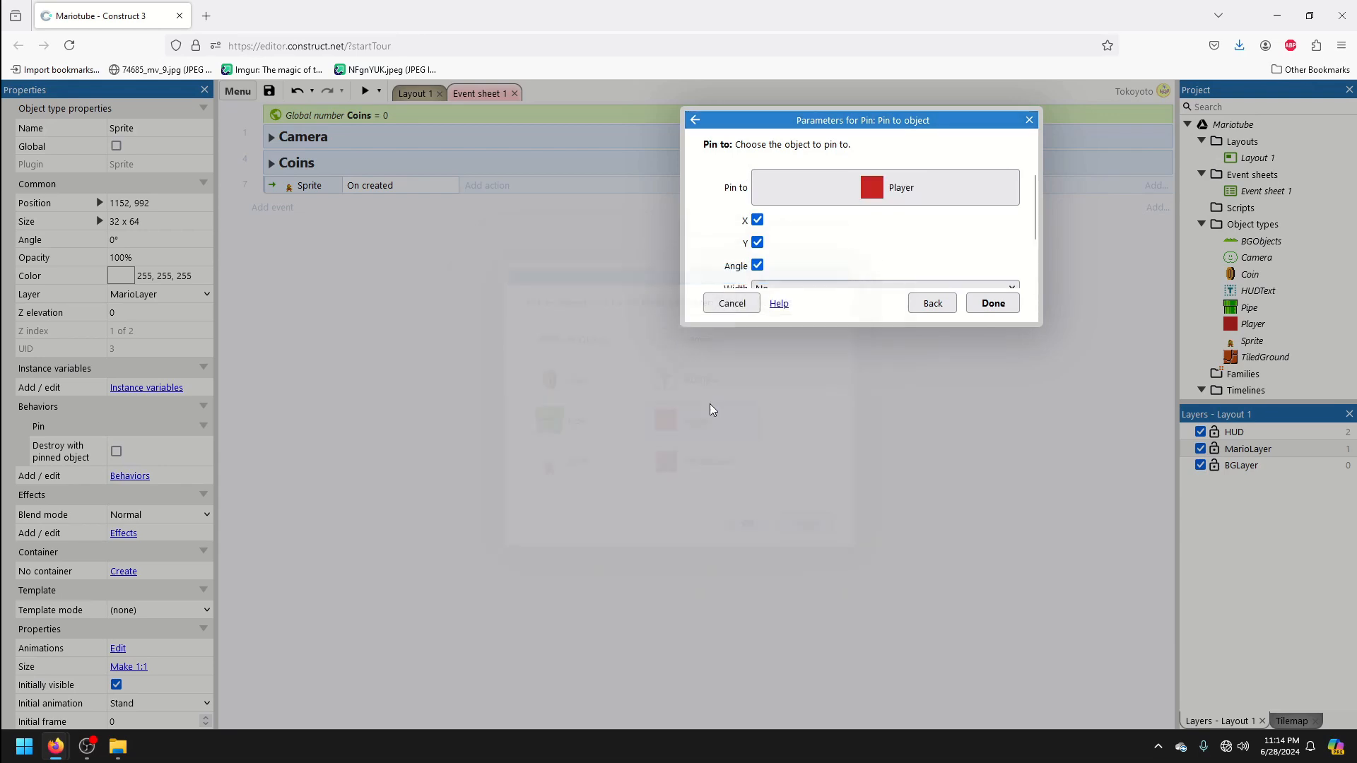
{"action": "left_click", "coordinate": [757, 265]}
{"action": "left_click", "coordinate": [993, 303]}
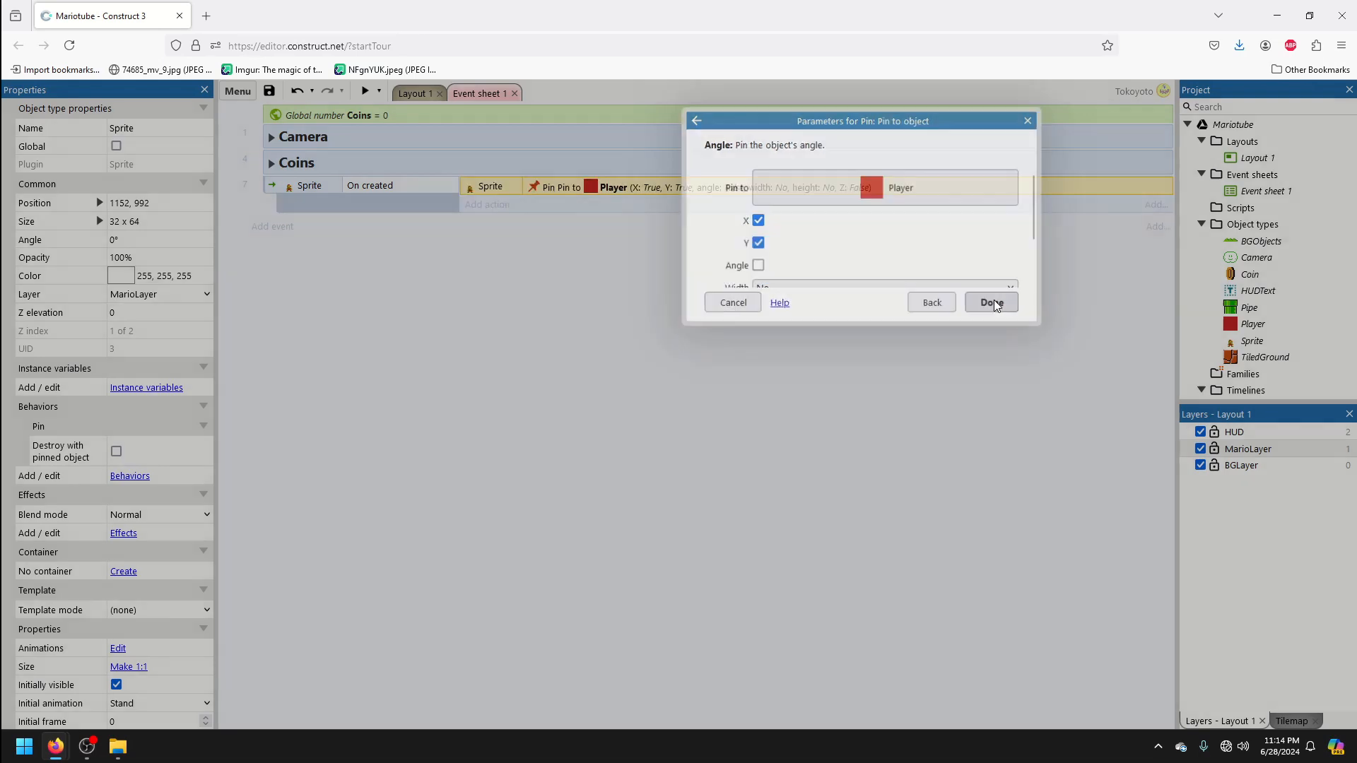
Make the Player box initially invisible in Layout 1, moving the Mario sprite aside and back onto it.
{"action": "left_click", "coordinate": [407, 95]}
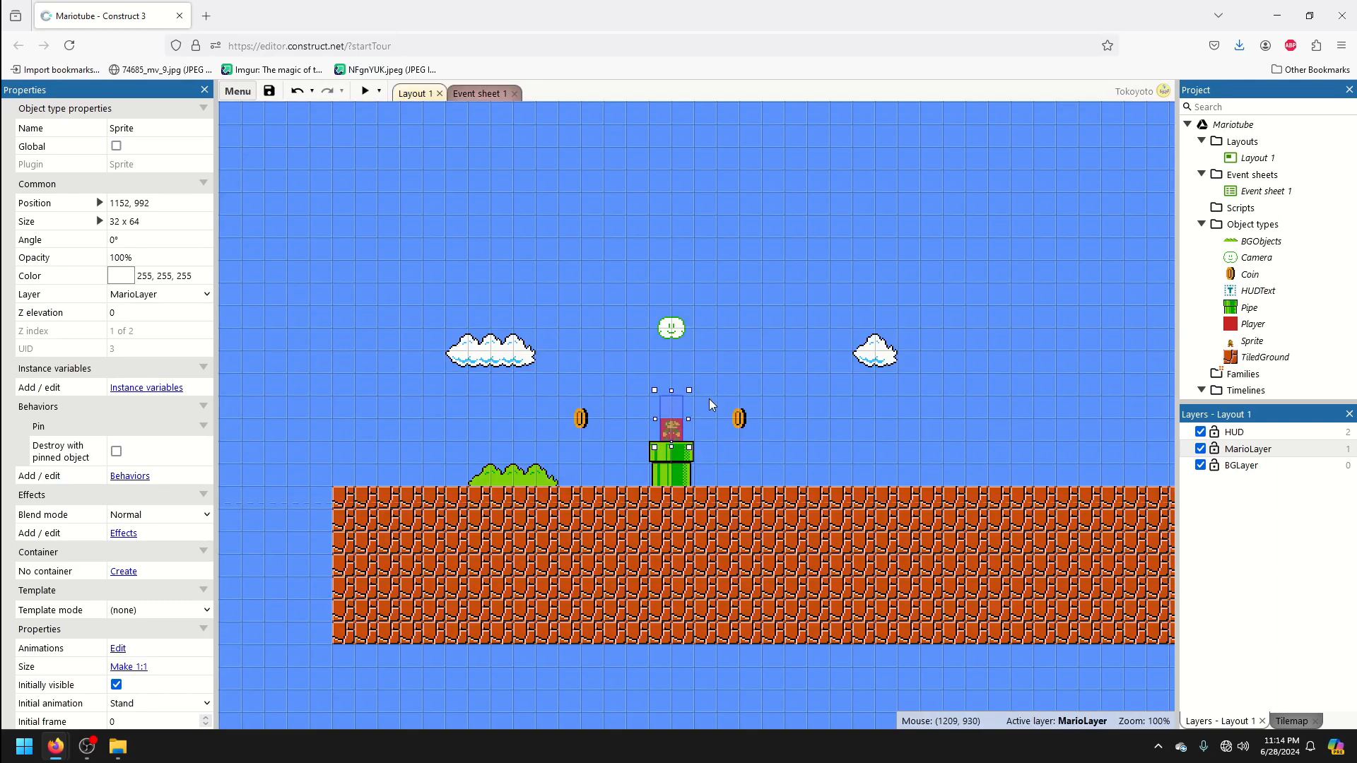
{"action": "left_click_drag", "start_coordinate": [676, 396], "coordinate": [675, 347]}
{"action": "left_click", "coordinate": [669, 427]}
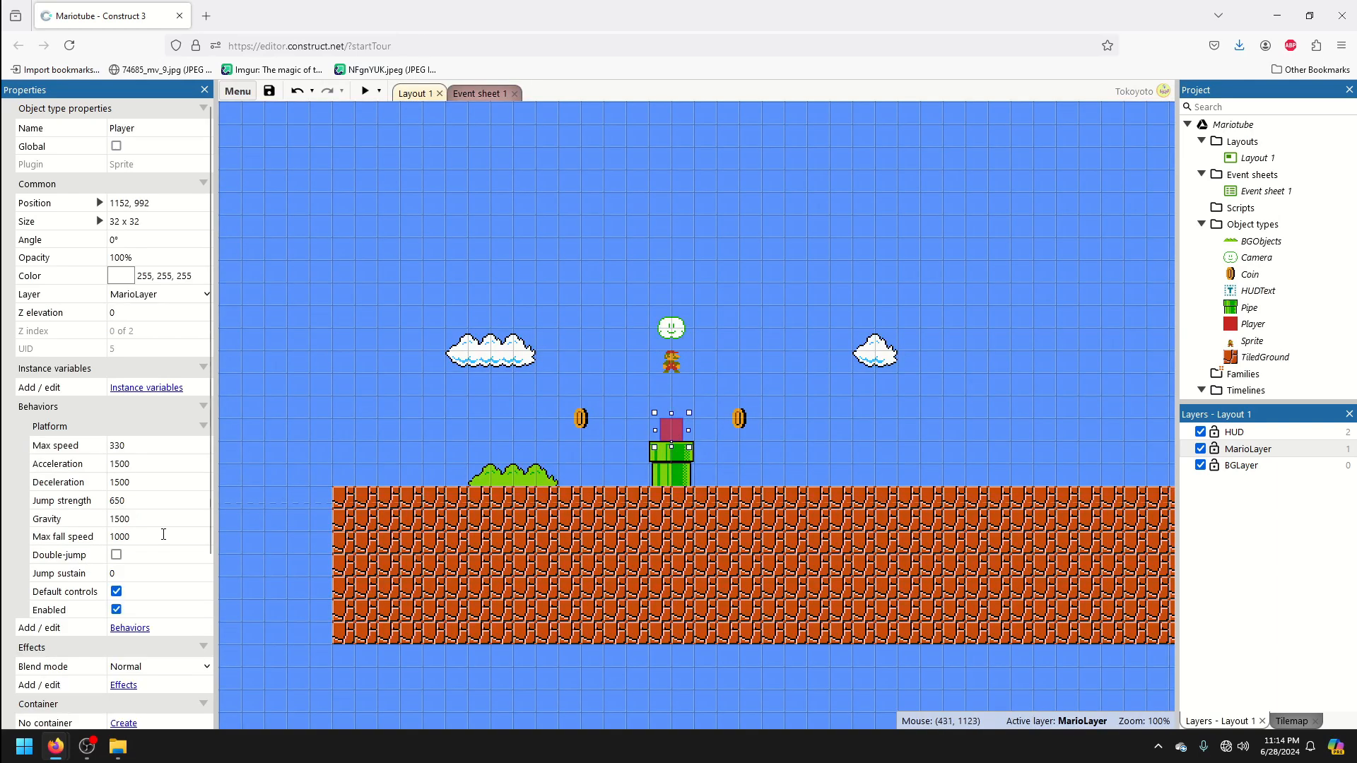
{"action": "scroll", "coordinate": [156, 556], "scroll_direction": "down", "scroll_amount": 3}
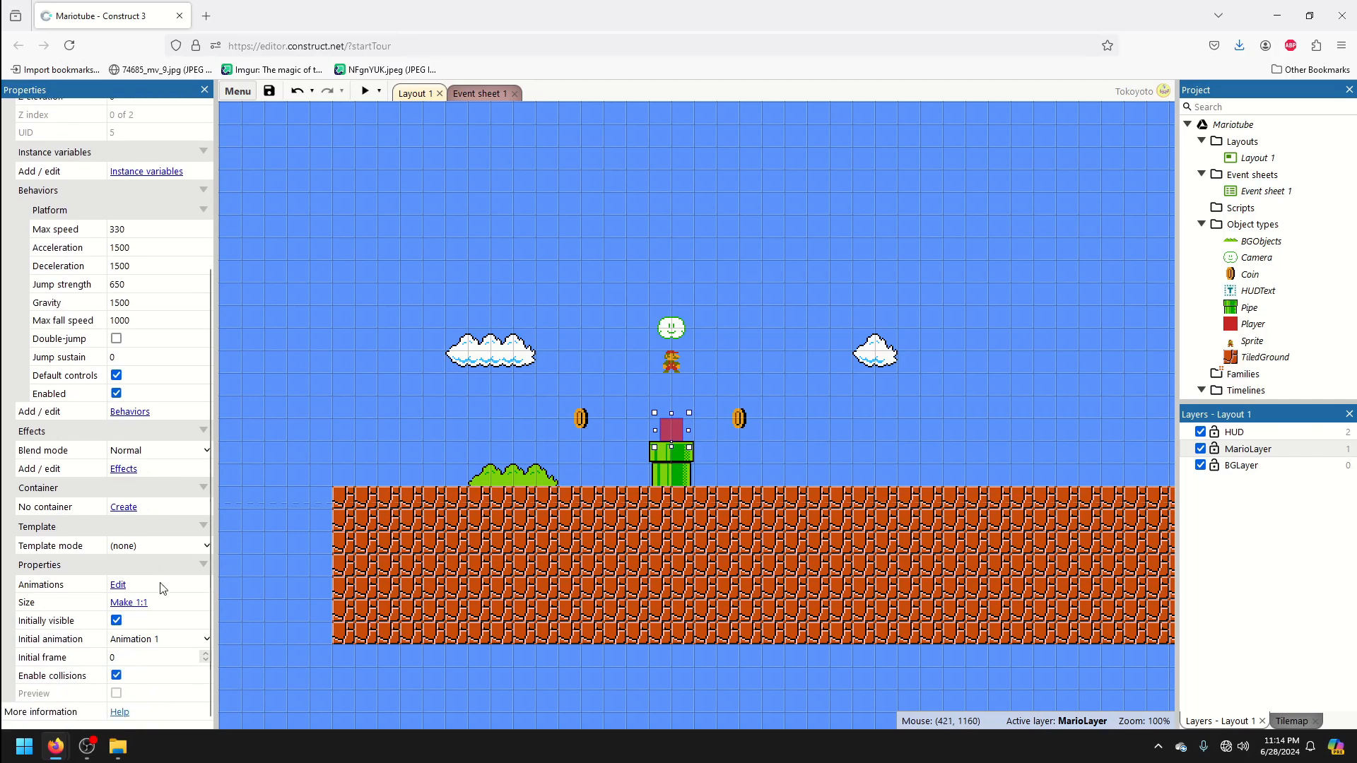
{"action": "left_click", "coordinate": [117, 621]}
{"action": "mouse_move", "coordinate": [676, 365]}
{"action": "left_mouse_down"}
{"action": "mouse_move", "coordinate": [674, 413]}
{"action": "mouse_move", "coordinate": [672, 349]}
{"action": "left_mouse_up"}
{"action": "scroll", "coordinate": [676, 366], "scroll_direction": "down", "scroll_amount": 1}
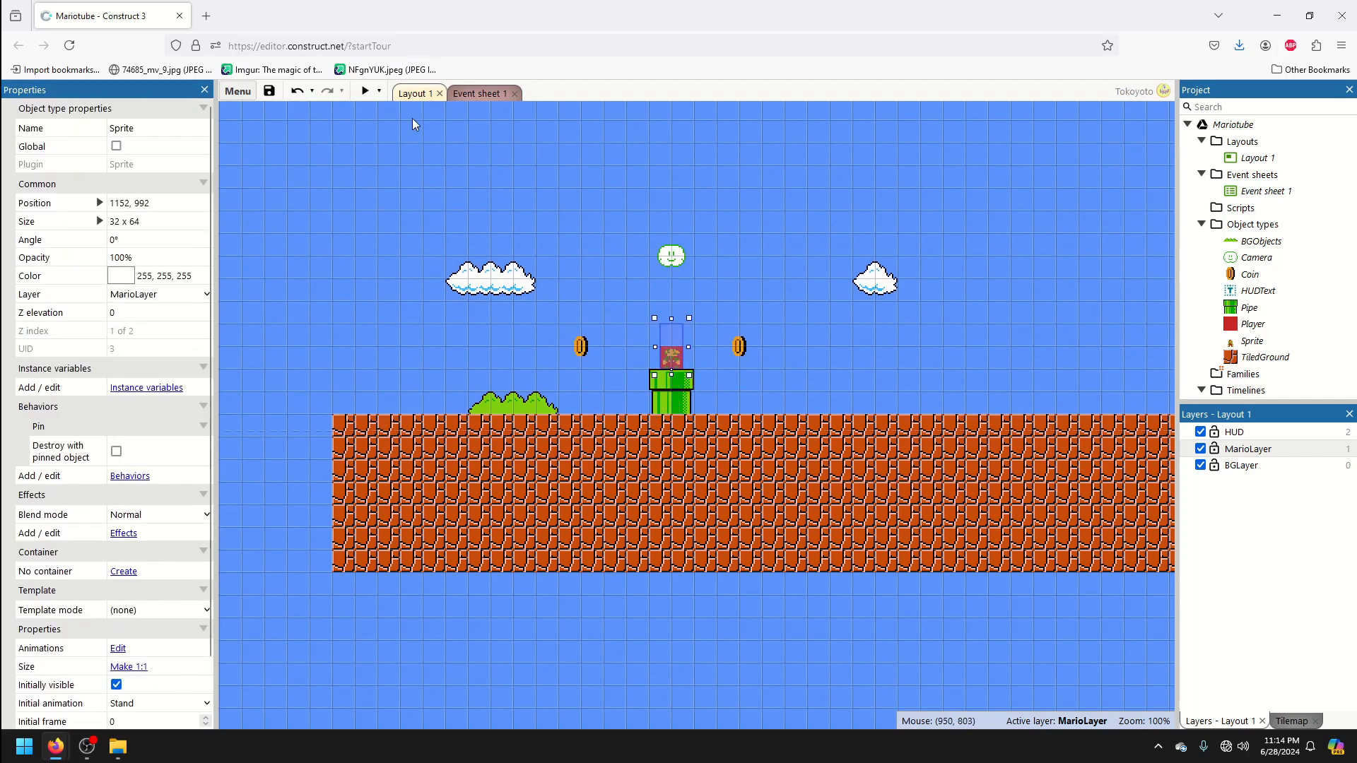
Preview the game, run and jump in both directions to test the pinned Mario sprite, and close the preview.
{"action": "left_click", "coordinate": [366, 91]}
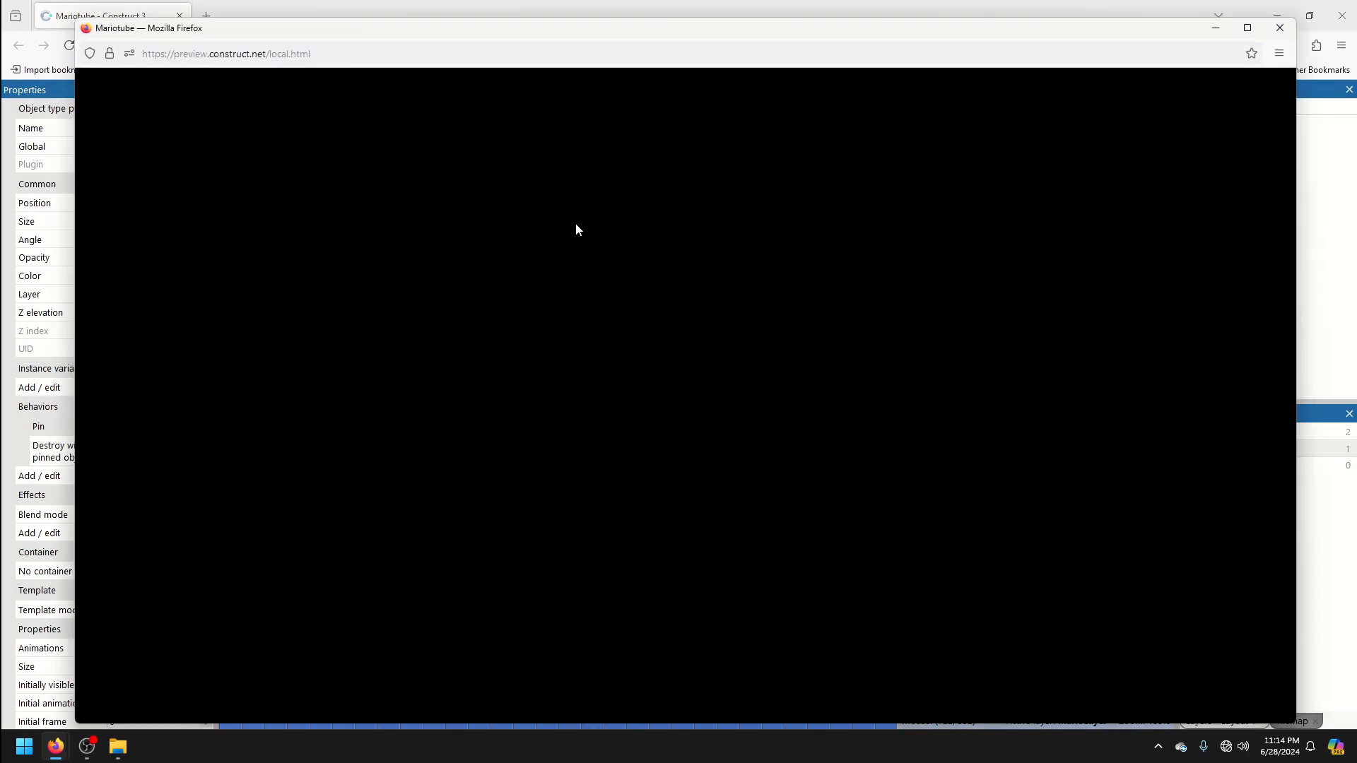
{"action": "key", "text": "Right"}
{"action": "key", "text": "Left"}
{"action": "key", "text": "Up"}
{"action": "key", "text": "Left"}
{"action": "key", "text": "Right"}
{"action": "key", "text": "Up"}
{"action": "key", "text": "Left"}
{"action": "key", "text": "Right"}
{"action": "key", "text": "Right"}
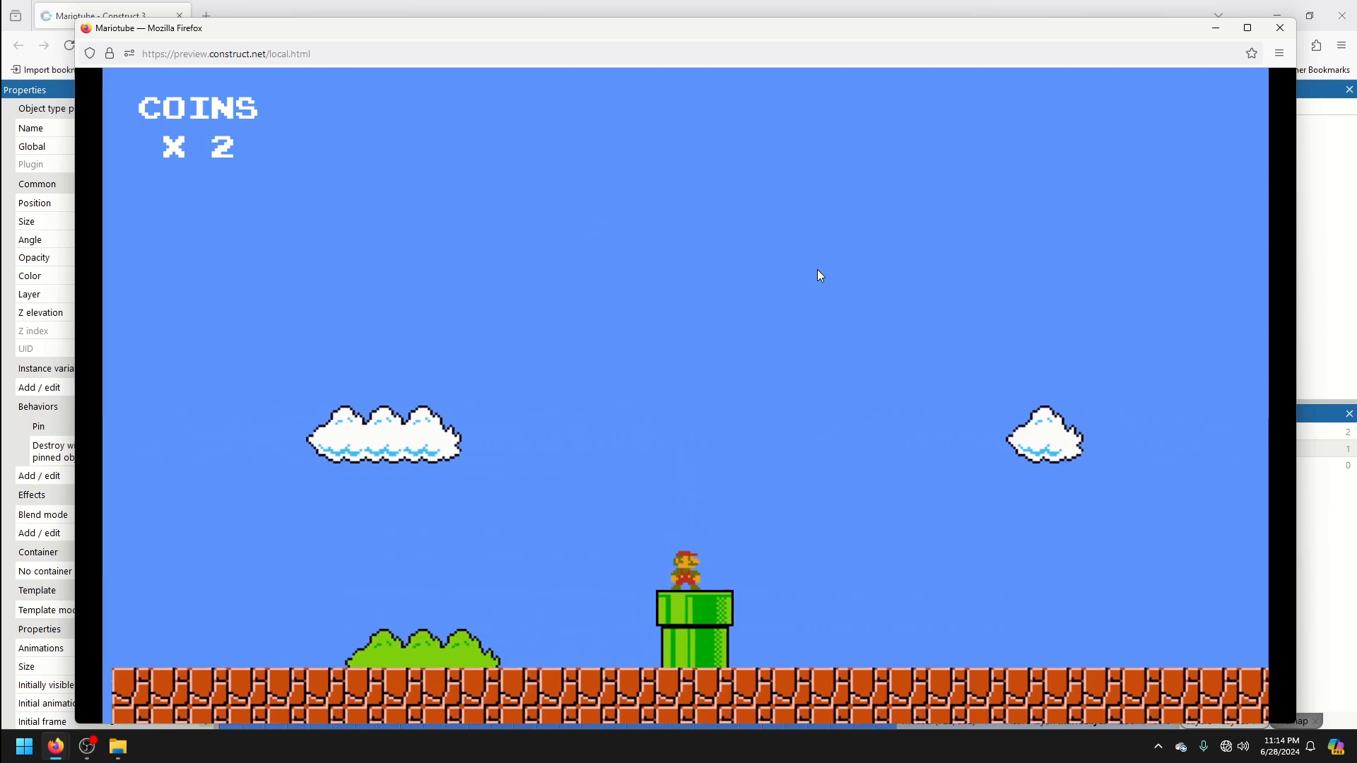
{"action": "key", "text": "Left"}
{"action": "key", "text": "Left"}
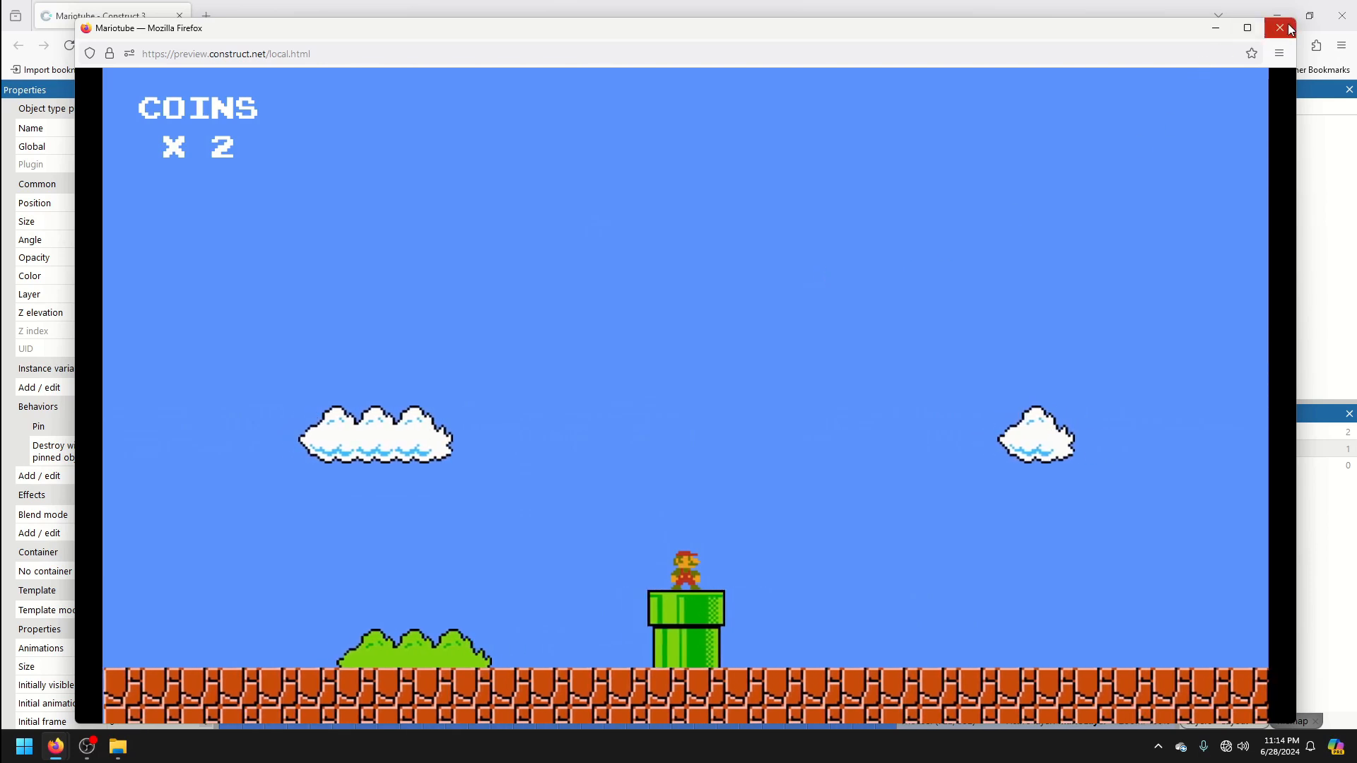
{"action": "left_click", "coordinate": [1287, 29]}
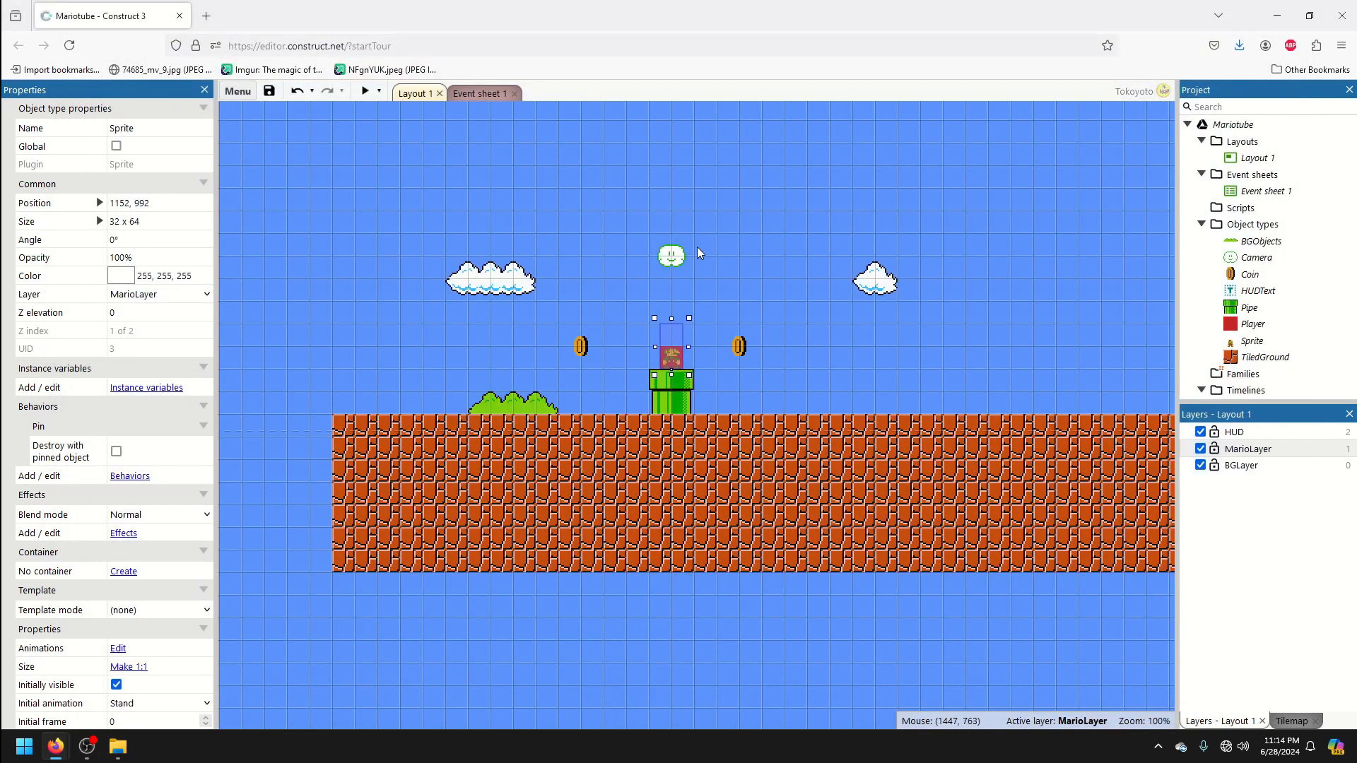
{"action": "left_click", "coordinate": [469, 93]}
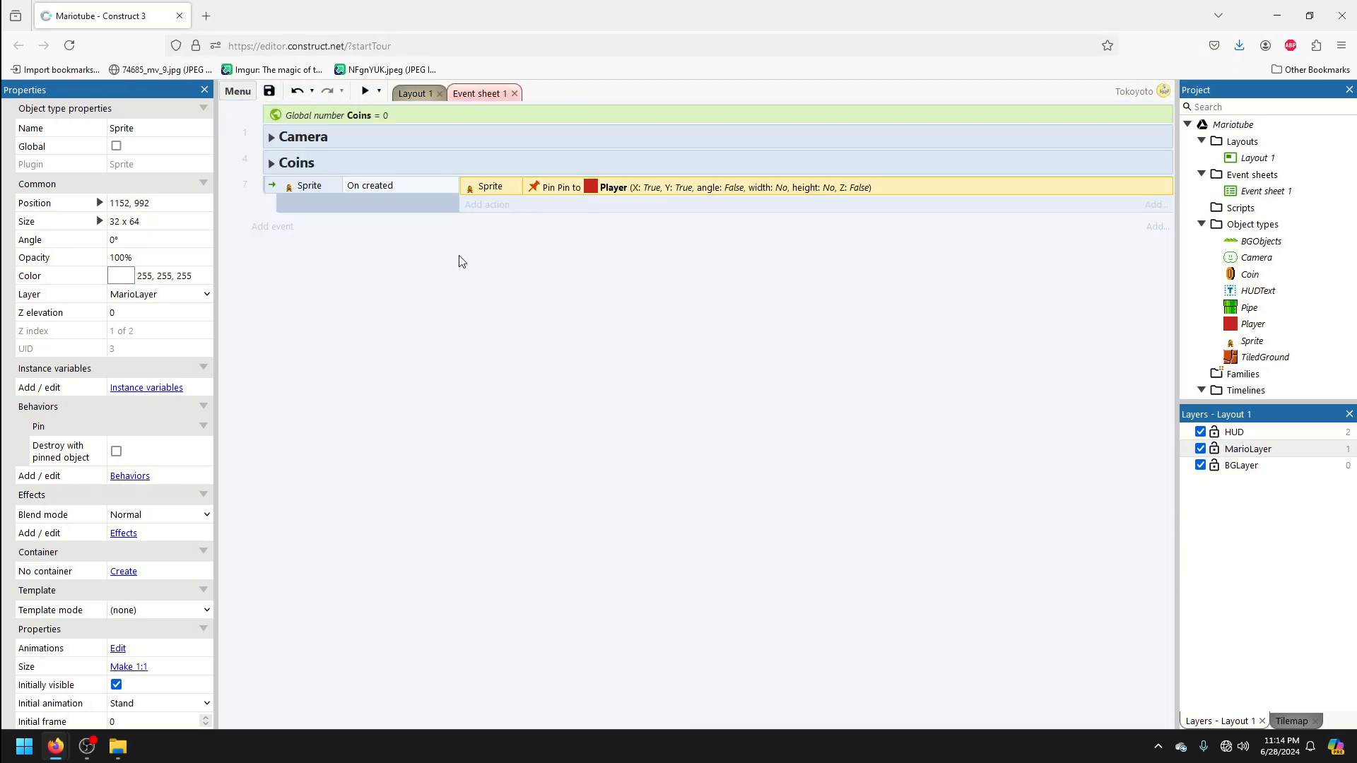
{"action": "left_click", "coordinate": [269, 226]}
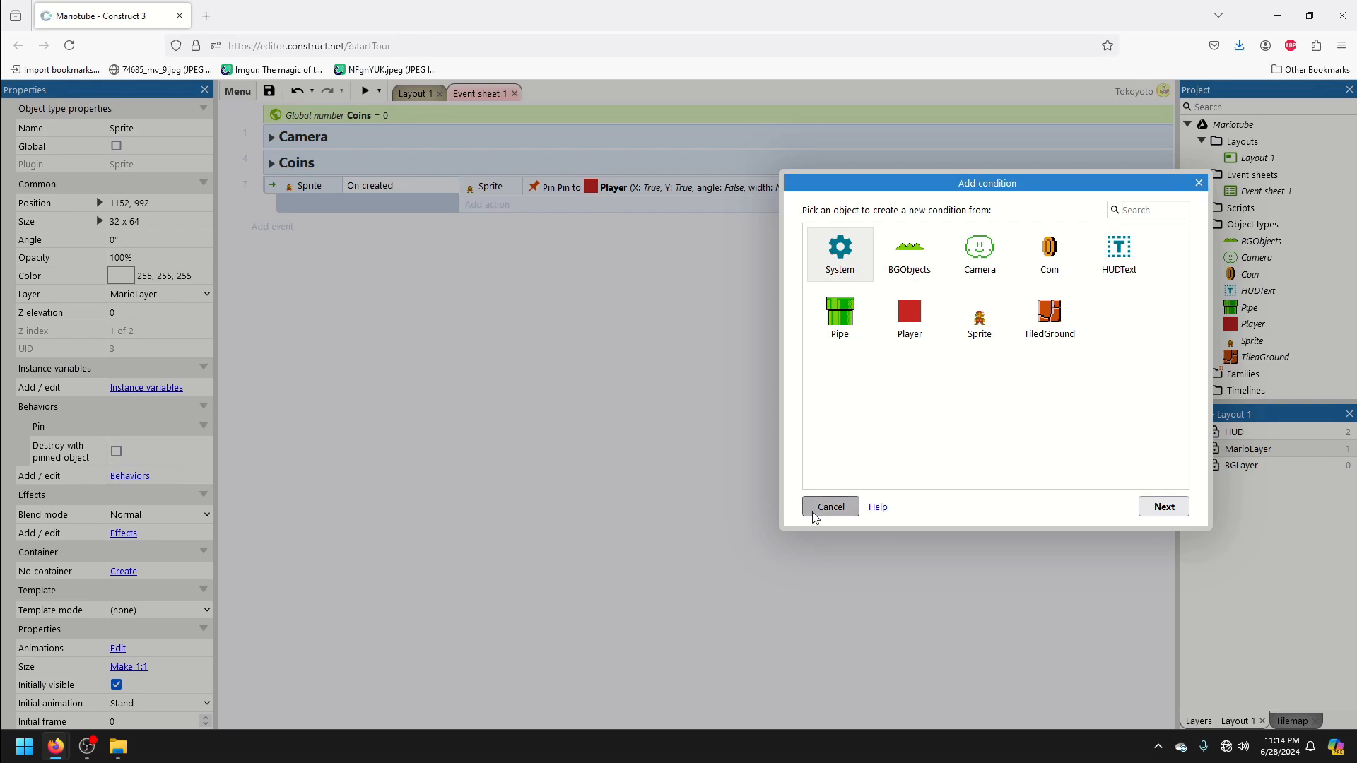
{"action": "left_click", "coordinate": [830, 507]}
{"action": "left_click", "coordinate": [407, 92]}
Insert a Keyboard object into the project from Layout 1.
{"action": "right_click", "coordinate": [495, 214]}
{"action": "left_click", "coordinate": [523, 223]}
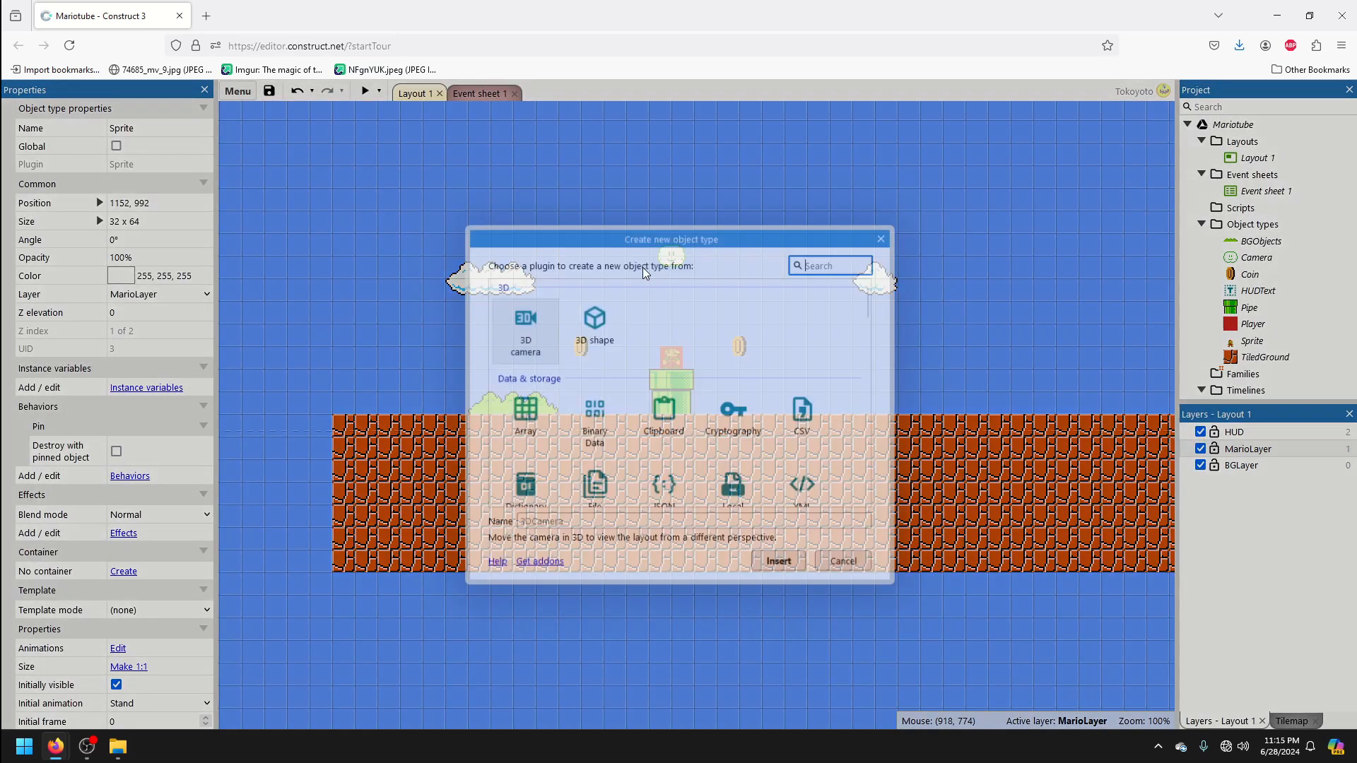
{"action": "scroll", "coordinate": [707, 389], "scroll_direction": "down", "scroll_amount": 5}
{"action": "scroll", "coordinate": [713, 393], "scroll_direction": "down", "scroll_amount": 4}
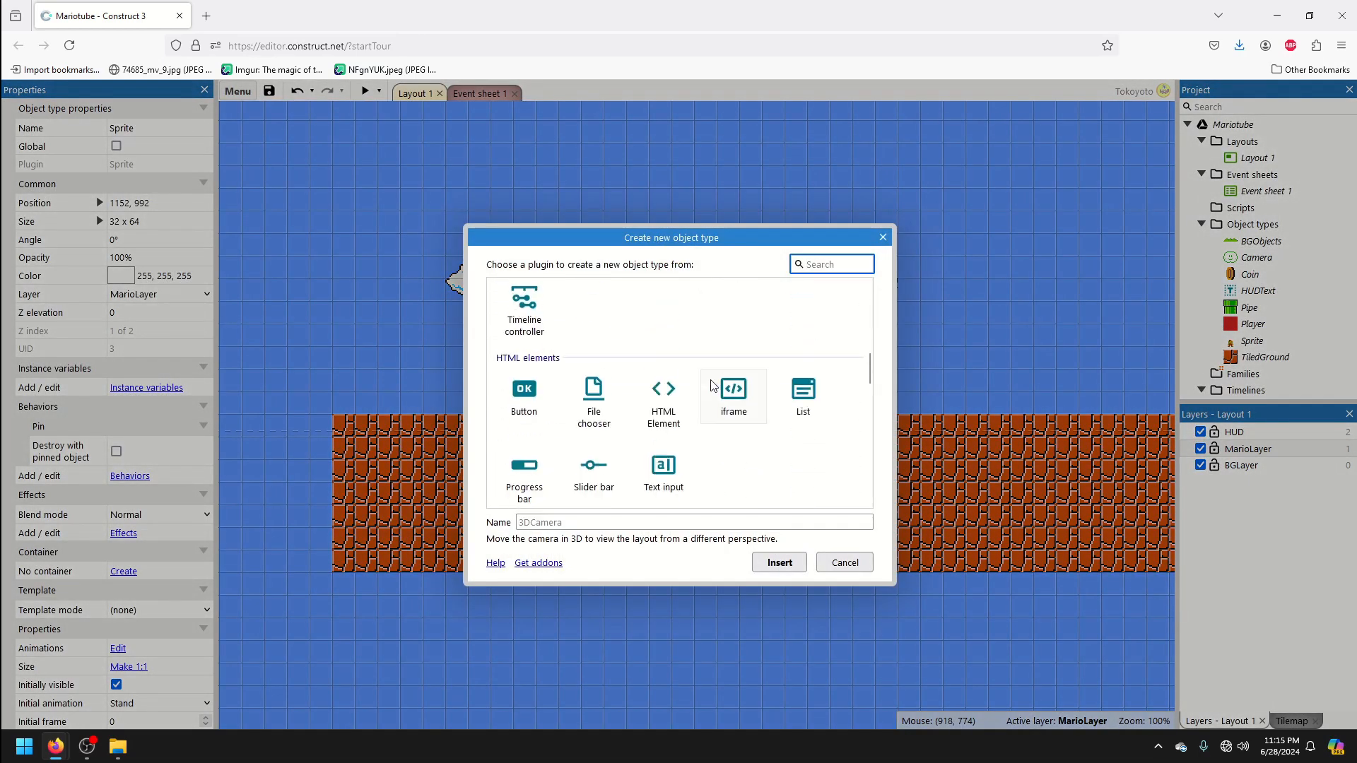
{"action": "double_click", "coordinate": [593, 345]}
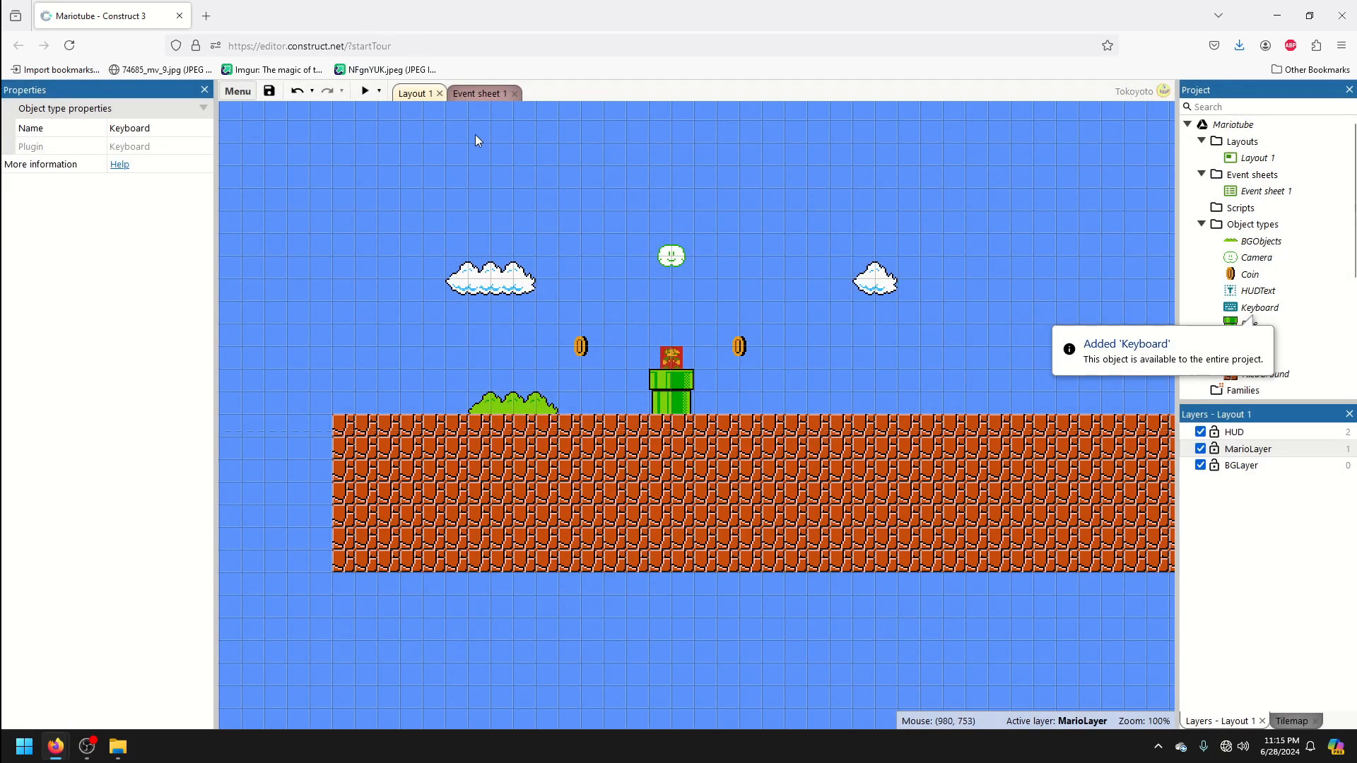
Create an event in Event sheet 1 with the Keyboard condition On key pressed for the Left arrow.
{"action": "left_click", "coordinate": [473, 96]}
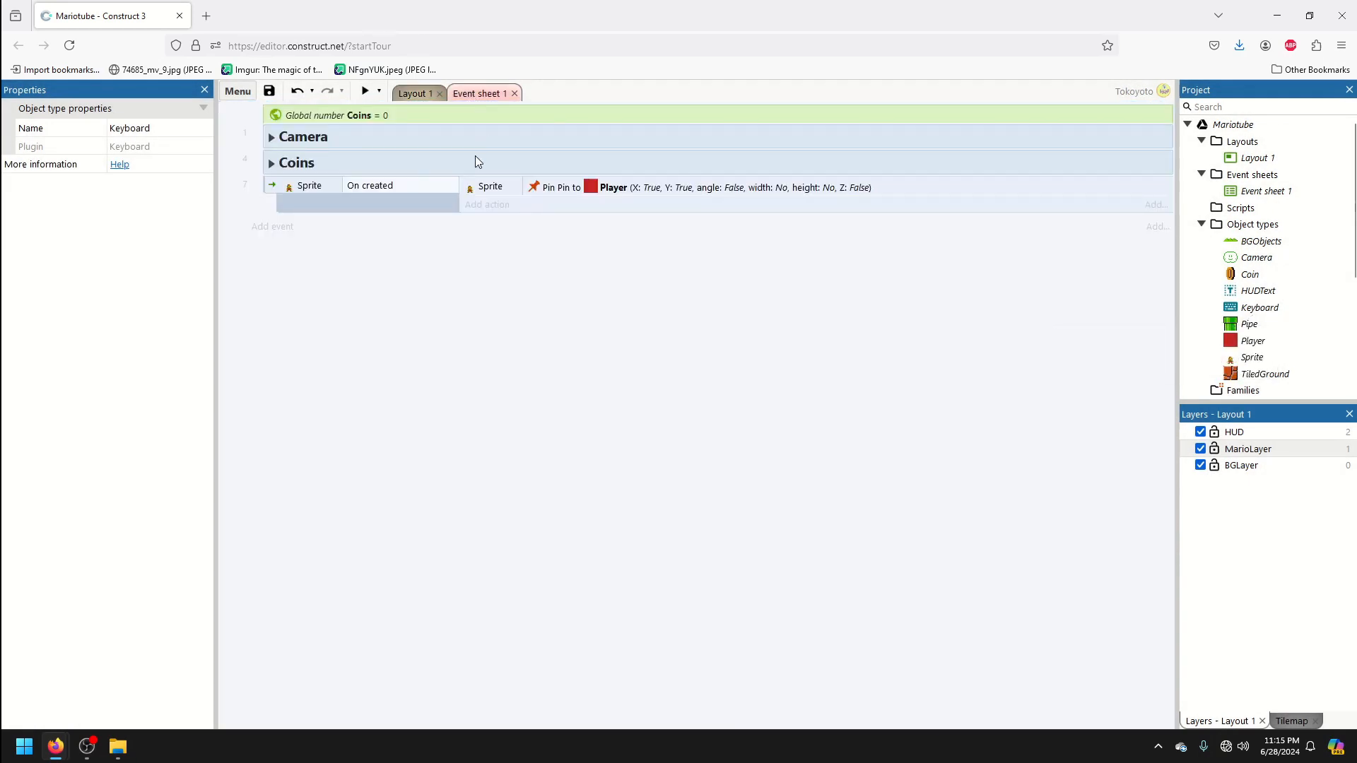
{"action": "left_click", "coordinate": [270, 227]}
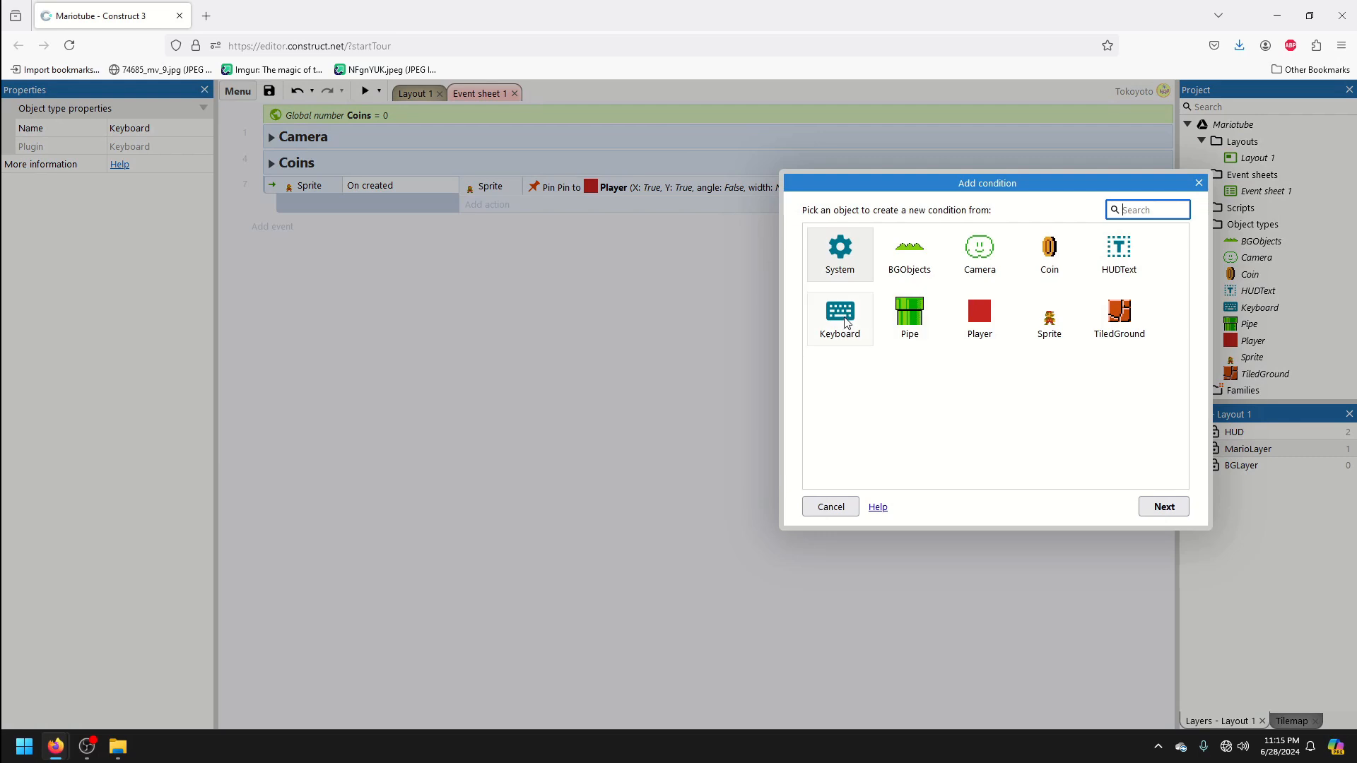
{"action": "double_click", "coordinate": [846, 322]}
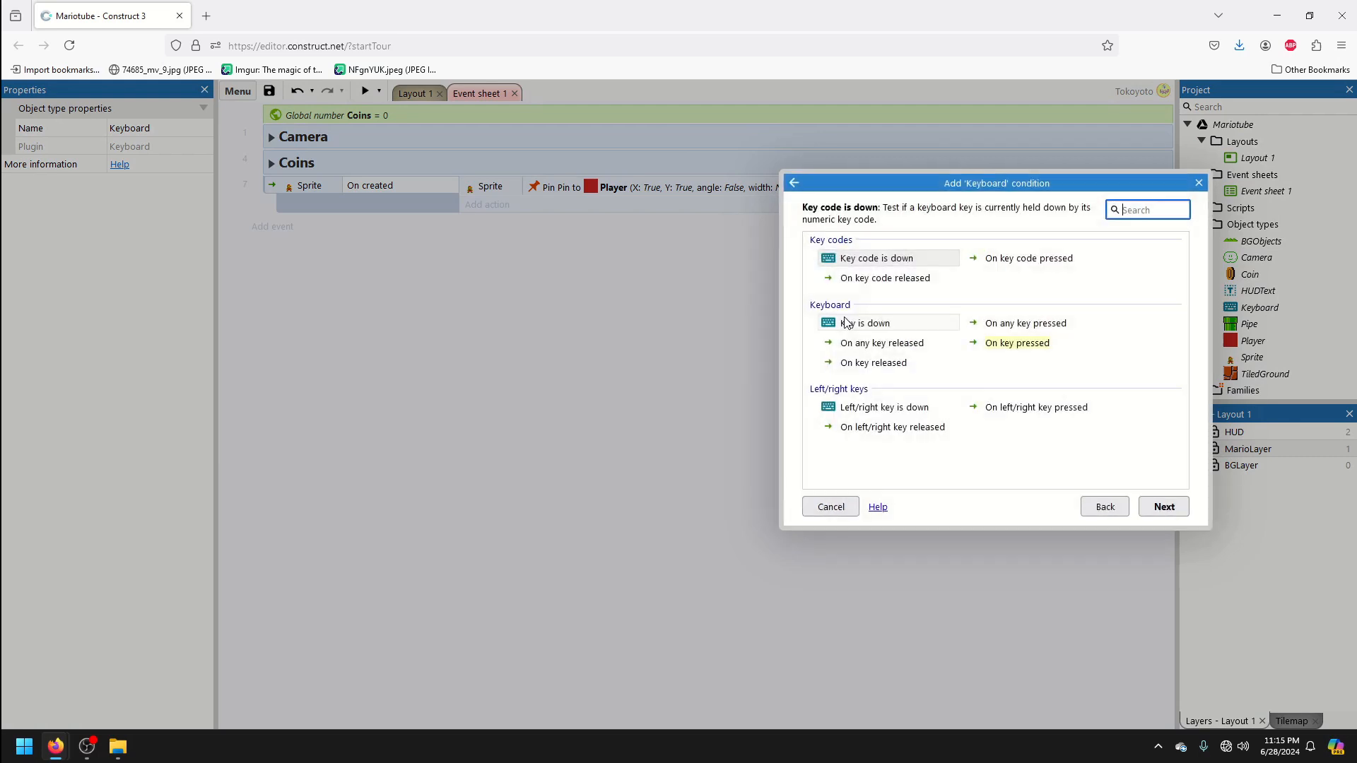
{"action": "left_click", "coordinate": [990, 347]}
{"action": "double_click", "coordinate": [990, 345]}
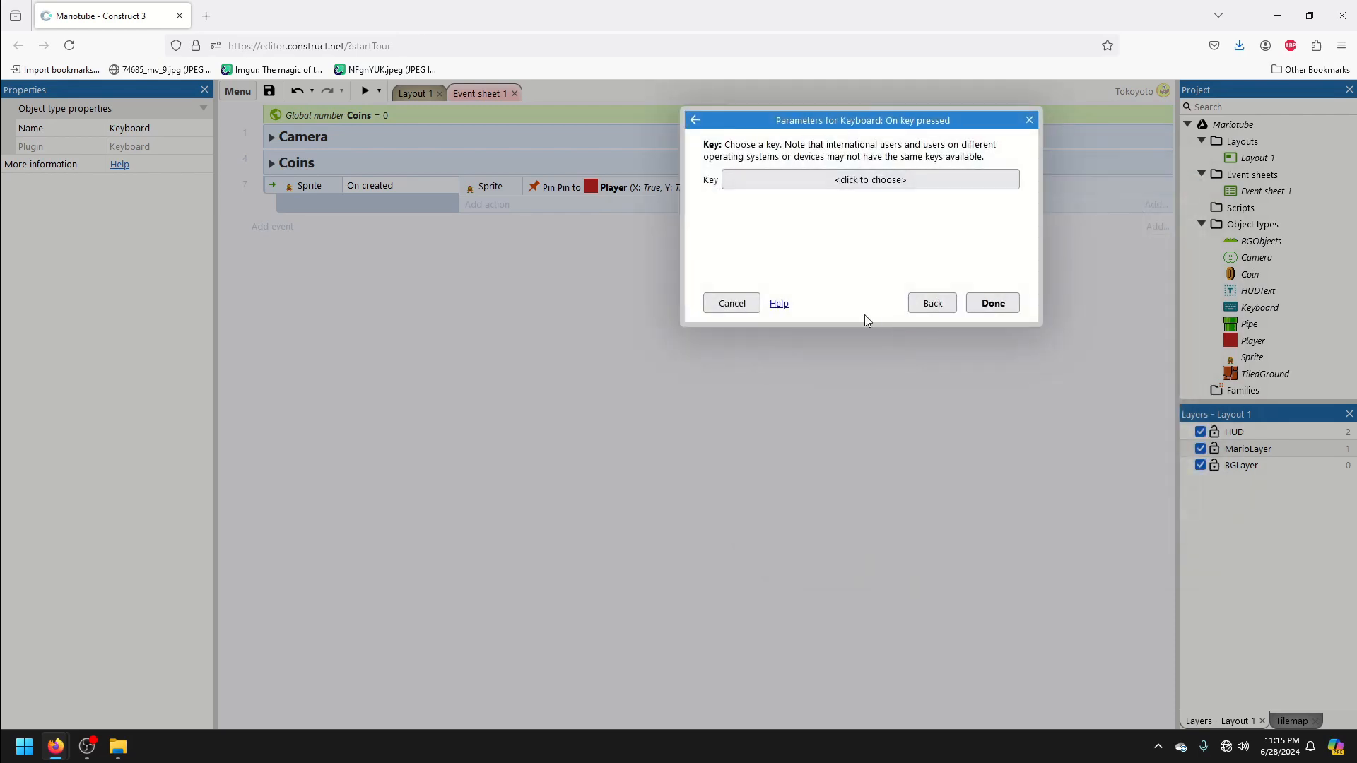
{"action": "left_click", "coordinate": [837, 181]}
{"action": "key", "text": "Left"}
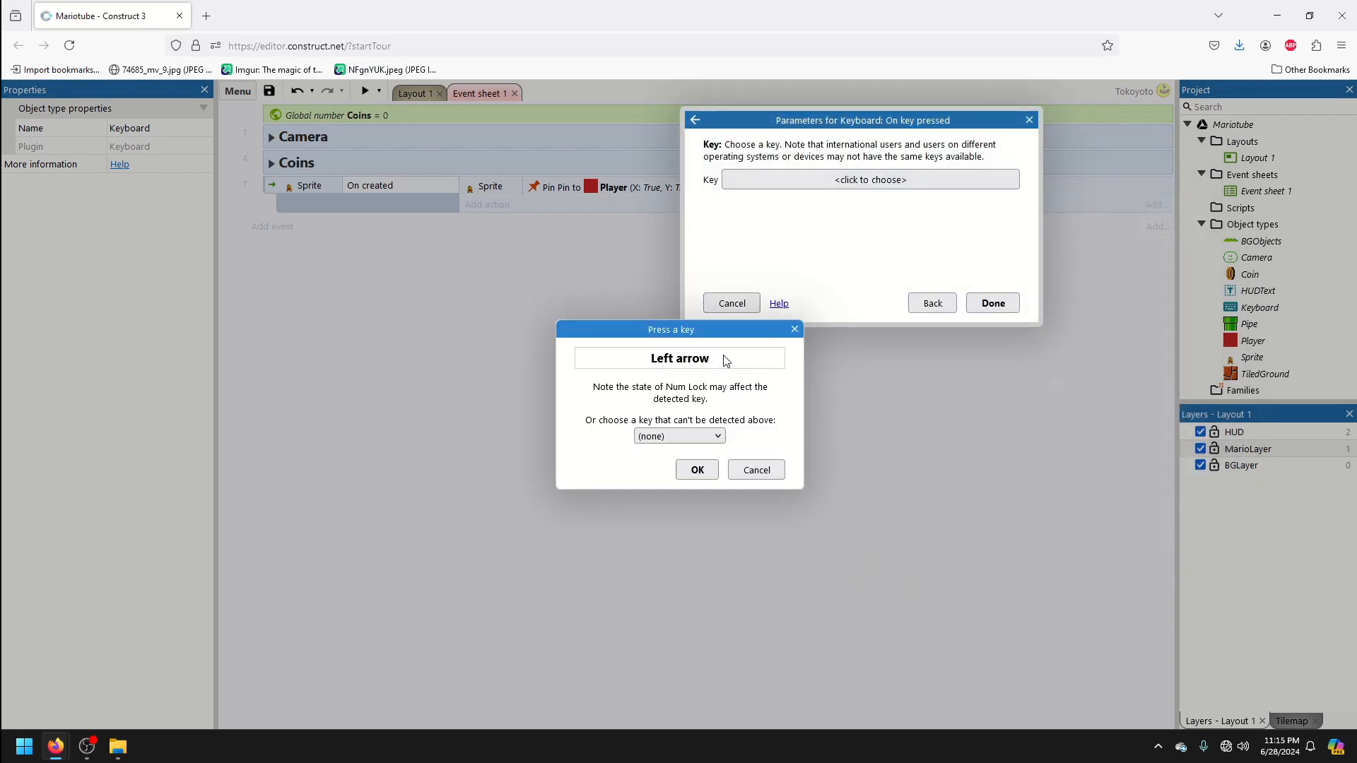
{"action": "left_click", "coordinate": [697, 470]}
{"action": "left_click", "coordinate": [993, 303]}
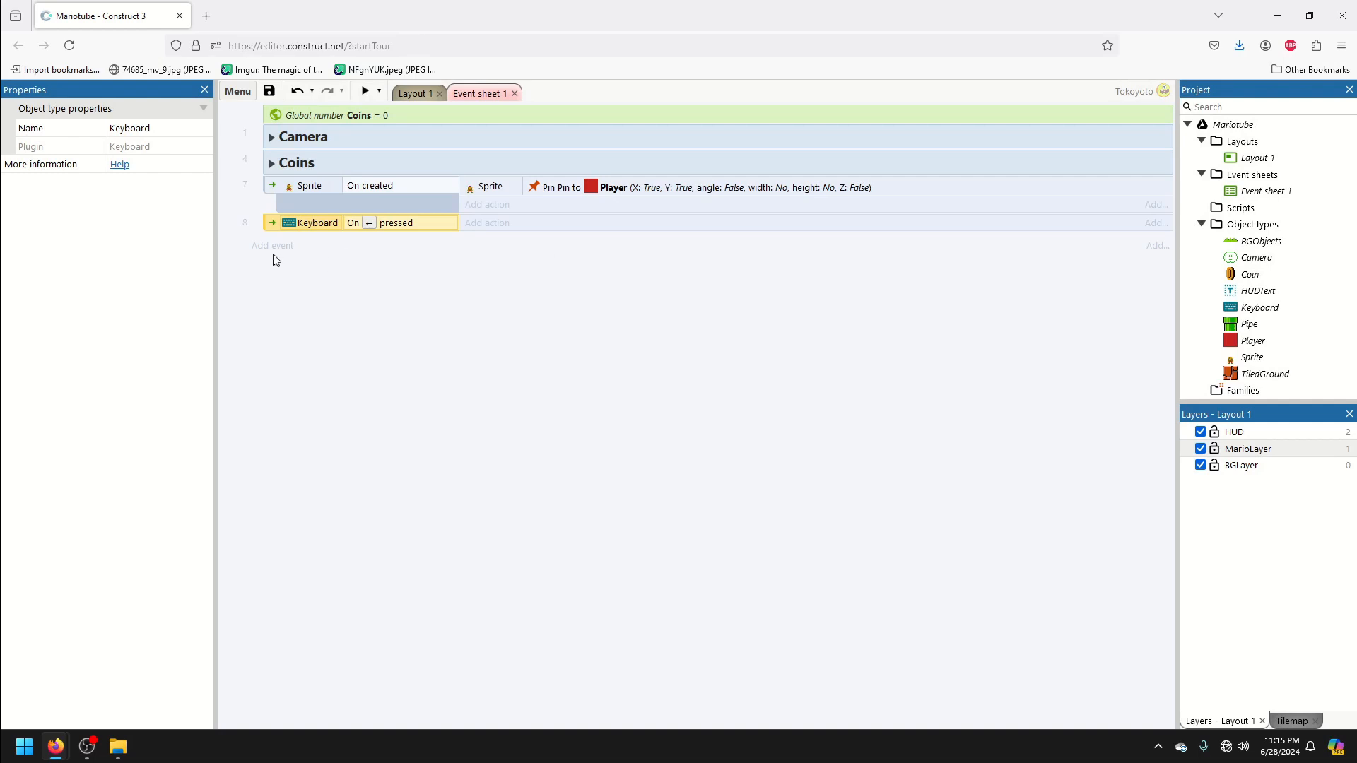
Duplicate the Left arrow event below itself and set the copy's key to Right arrow.
{"action": "left_click_drag", "start_coordinate": [279, 232], "coordinate": [283, 240], "text": "ctrl"}
{"action": "right_click", "coordinate": [421, 252]}
{"action": "left_click", "coordinate": [446, 257]}
{"action": "left_click", "coordinate": [812, 177]}
{"action": "key", "text": "Right"}
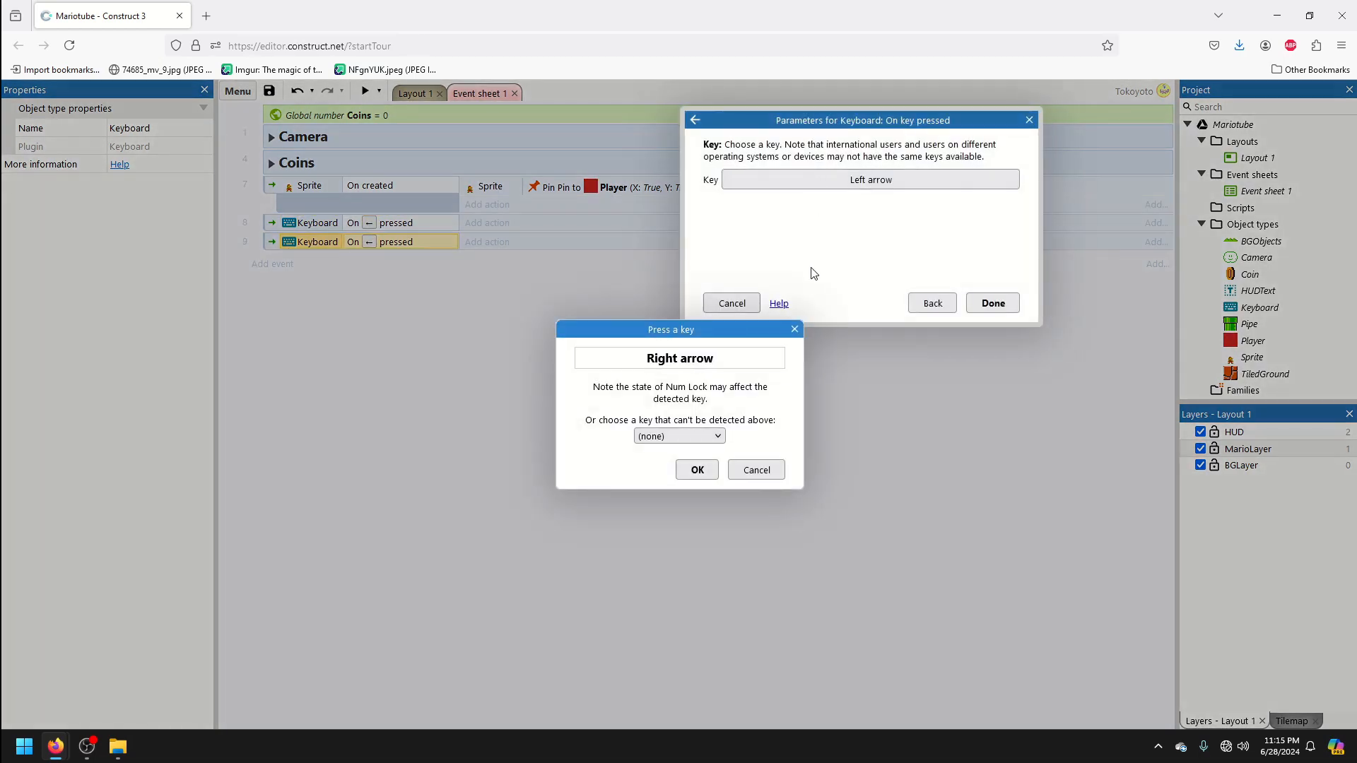
{"action": "left_click", "coordinate": [696, 470]}
{"action": "left_click", "coordinate": [968, 303]}
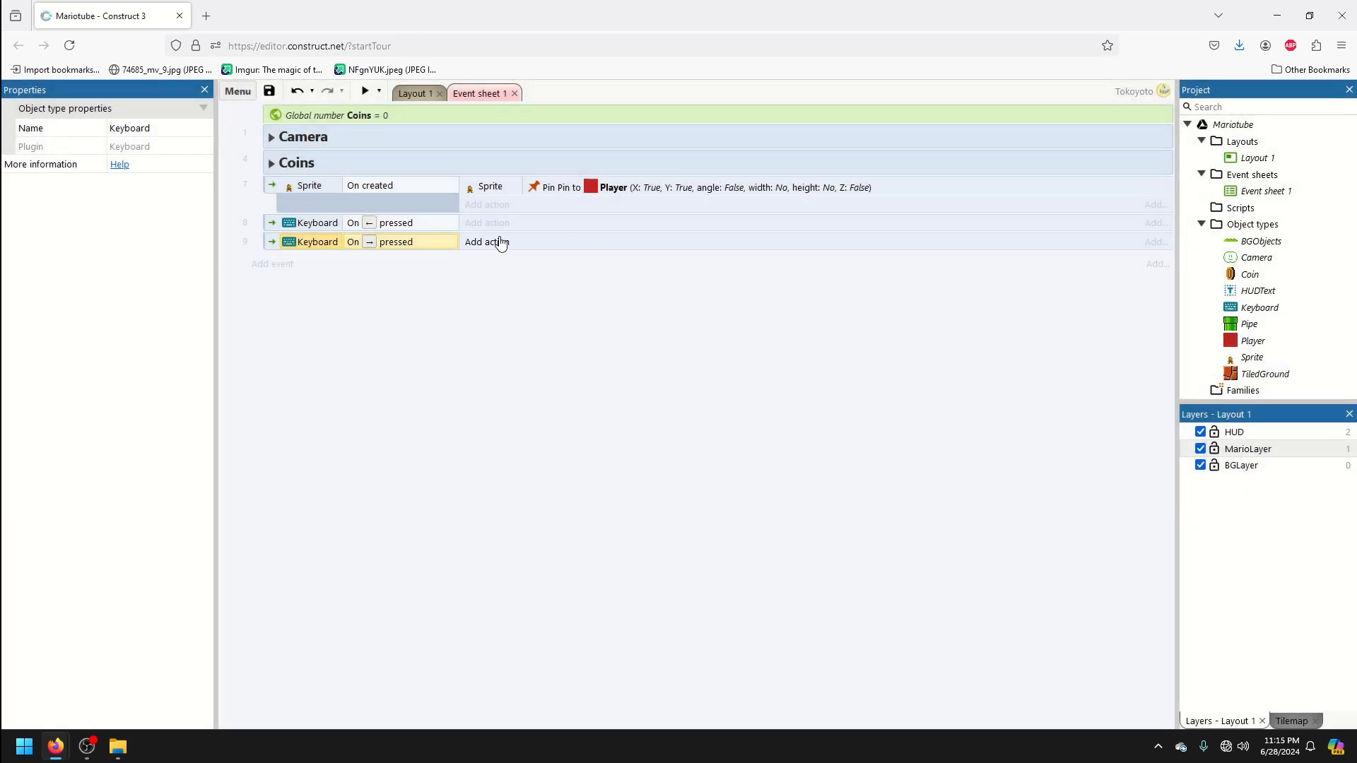
Add a Set mirrored action for the Mario sprite to the Left arrow event with the state Mirrored.
{"action": "left_click", "coordinate": [494, 241]}
{"action": "double_click", "coordinate": [989, 315]}
{"action": "scroll", "coordinate": [989, 324], "scroll_direction": "down", "scroll_amount": 6}
{"action": "scroll", "coordinate": [989, 324], "scroll_direction": "up", "scroll_amount": 2}
{"action": "scroll", "coordinate": [988, 324], "scroll_direction": "down", "scroll_amount": 4}
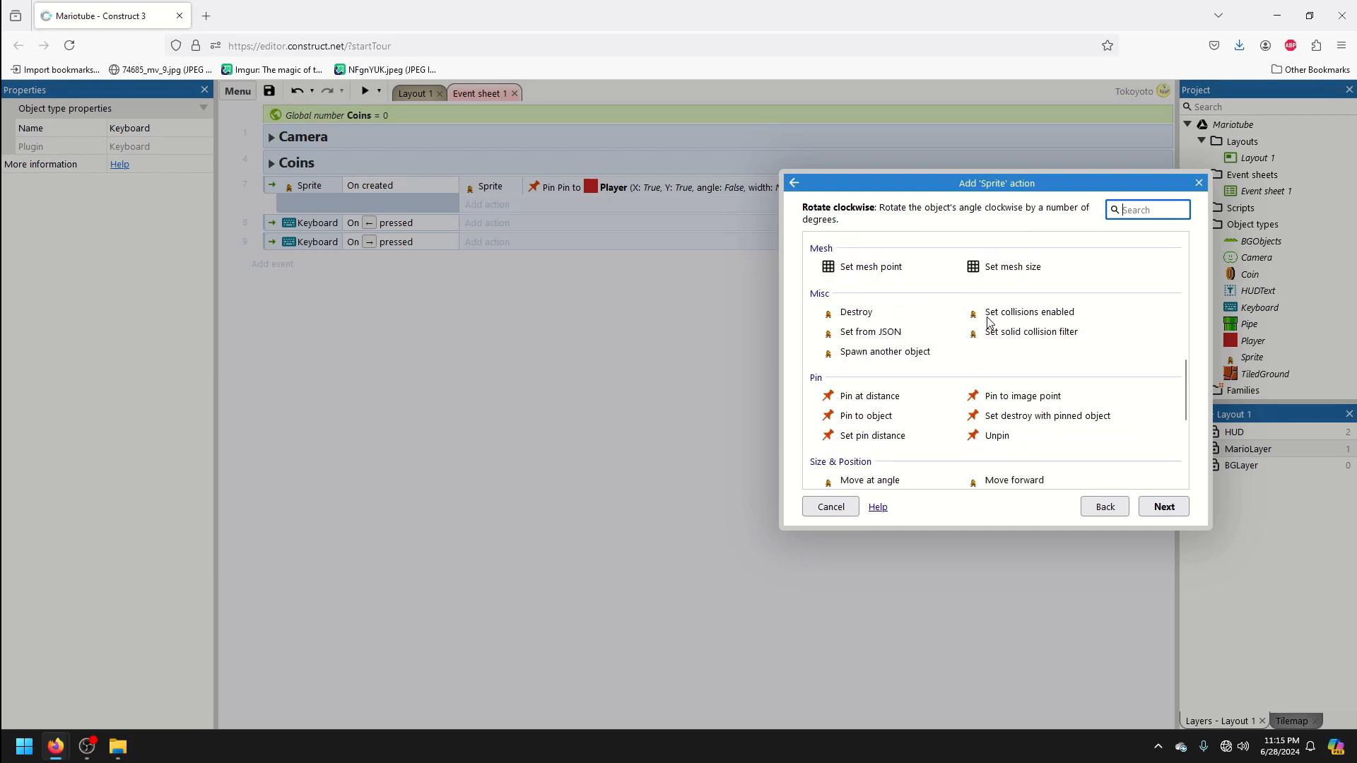
{"action": "scroll", "coordinate": [963, 327], "scroll_direction": "down", "scroll_amount": 1}
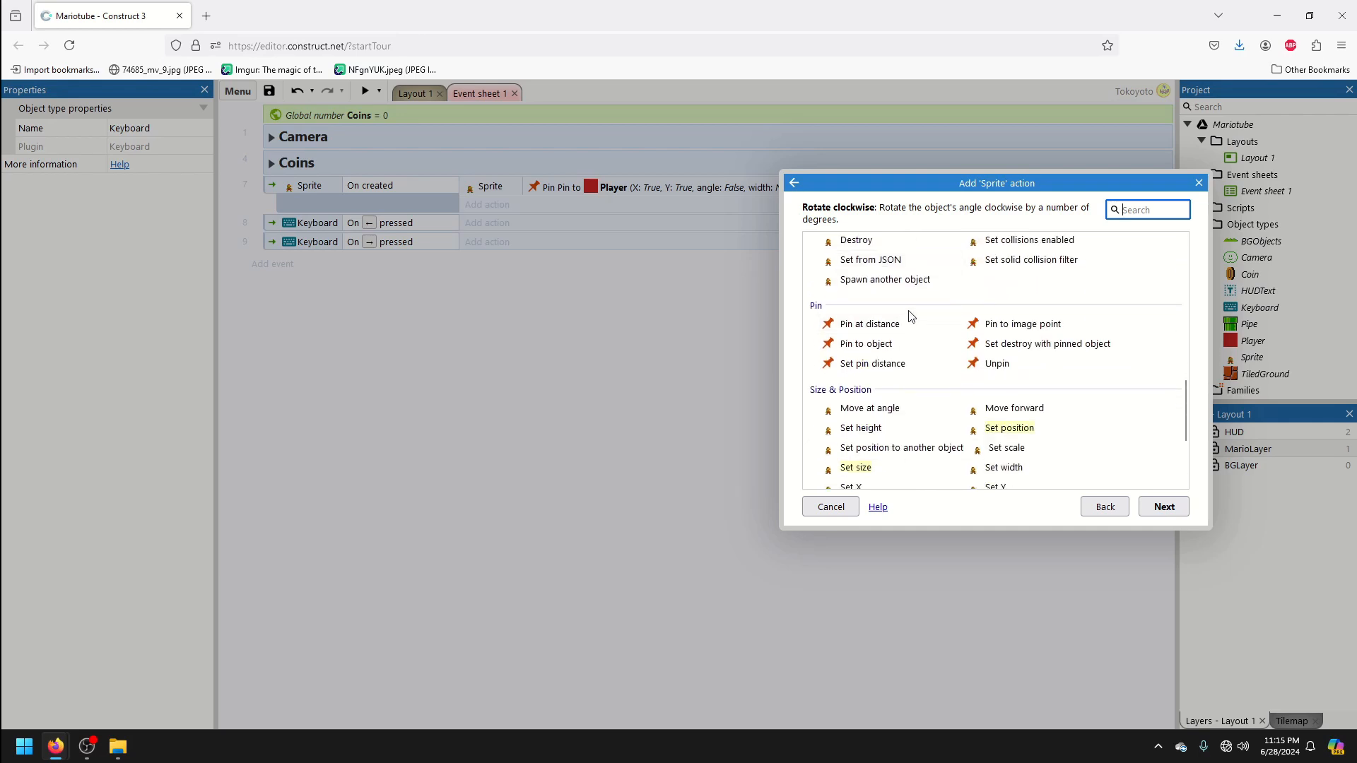
{"action": "scroll", "coordinate": [919, 340], "scroll_direction": "down", "scroll_amount": 2}
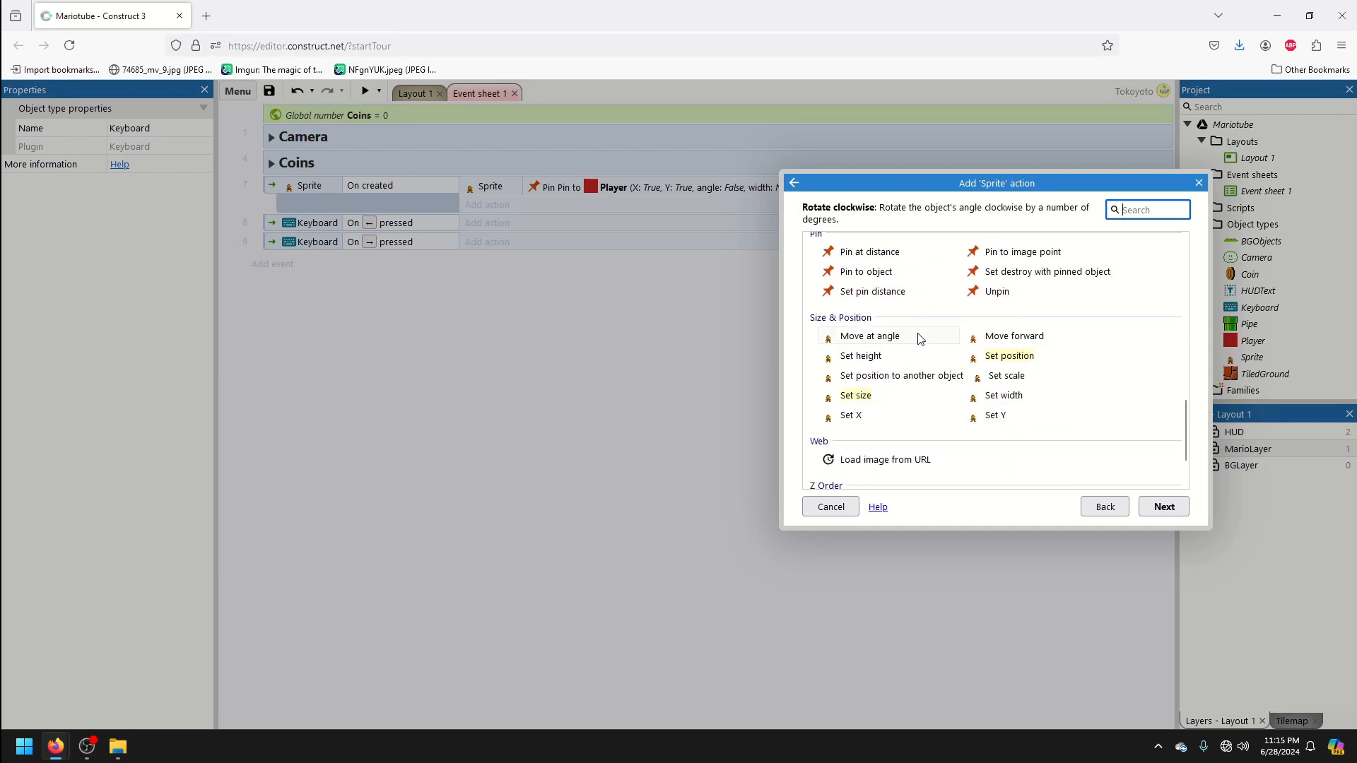
{"action": "scroll", "coordinate": [921, 338], "scroll_direction": "up", "scroll_amount": 3}
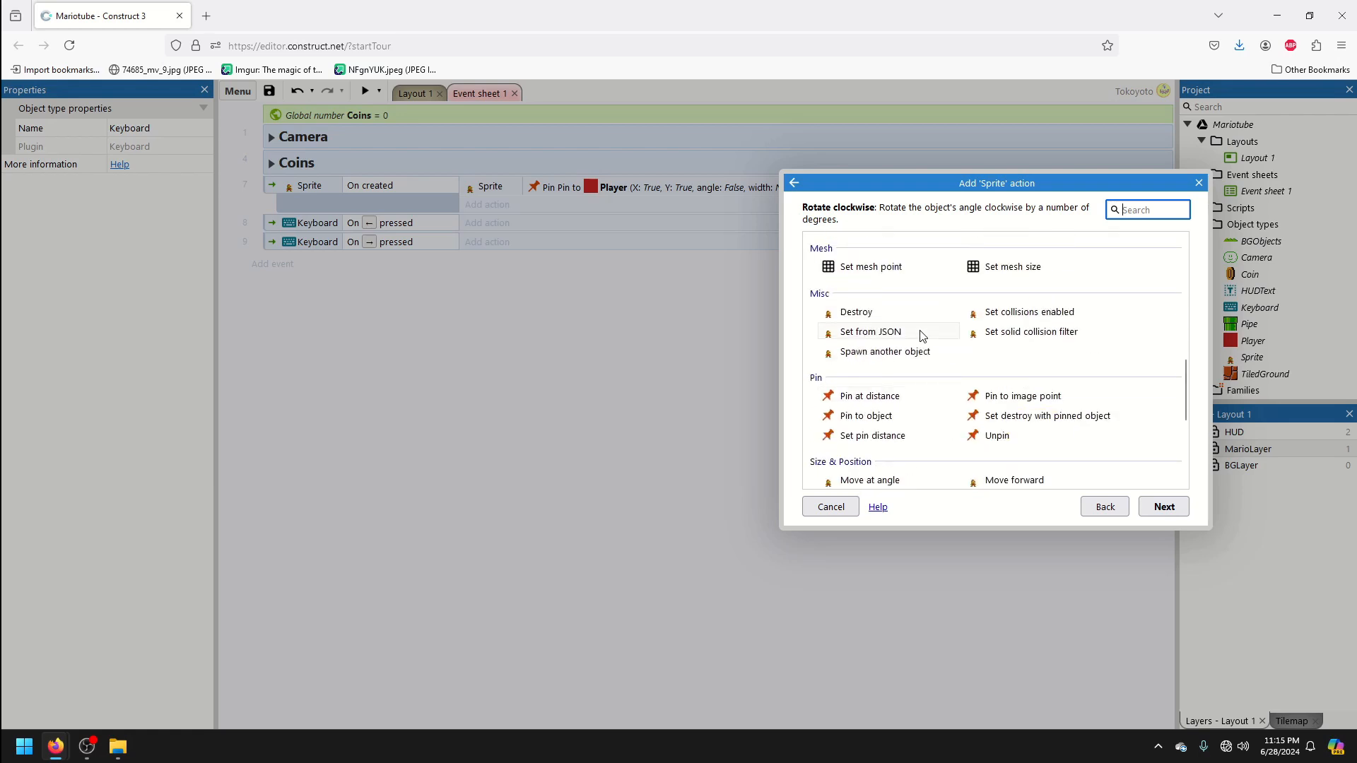
{"action": "scroll", "coordinate": [923, 340], "scroll_direction": "up", "scroll_amount": 2}
{"action": "scroll", "coordinate": [921, 340], "scroll_direction": "up", "scroll_amount": 2}
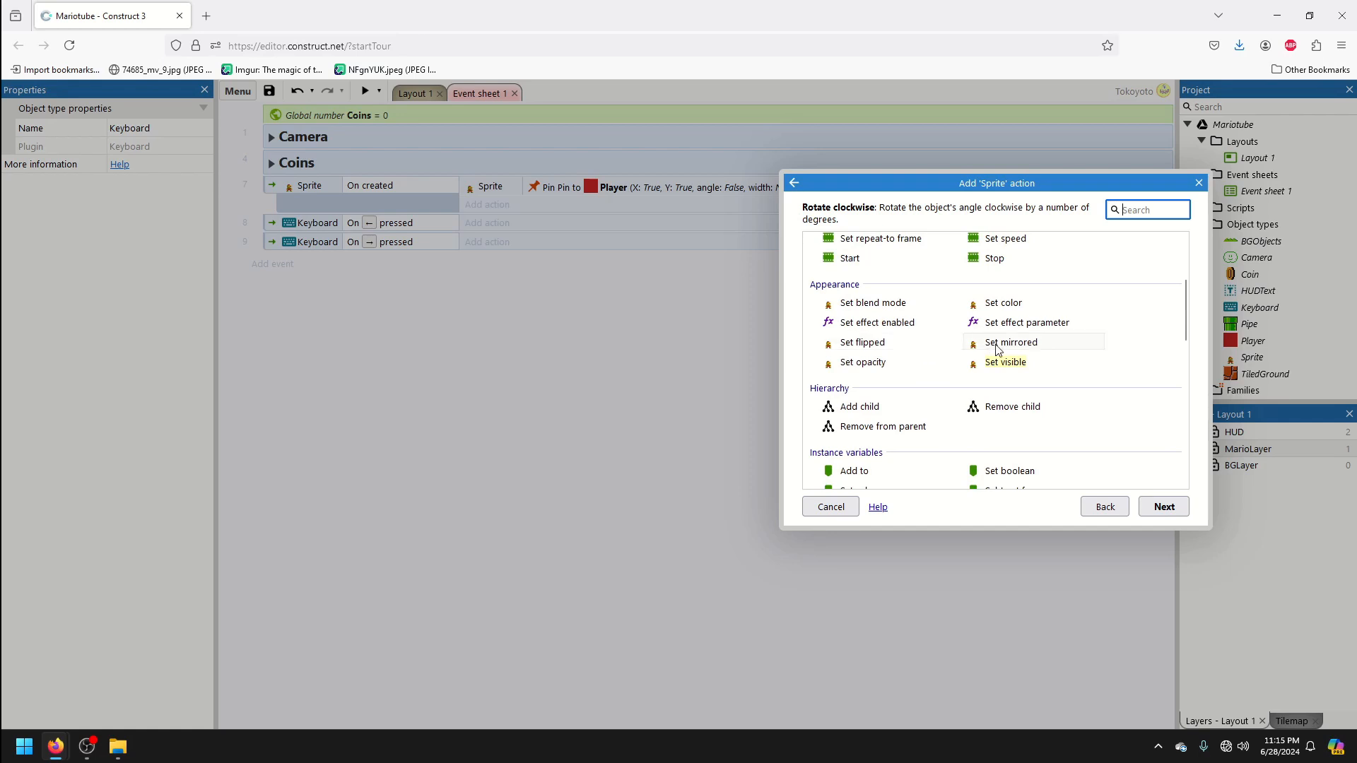
{"action": "double_click", "coordinate": [997, 345]}
{"action": "left_click", "coordinate": [992, 303]}
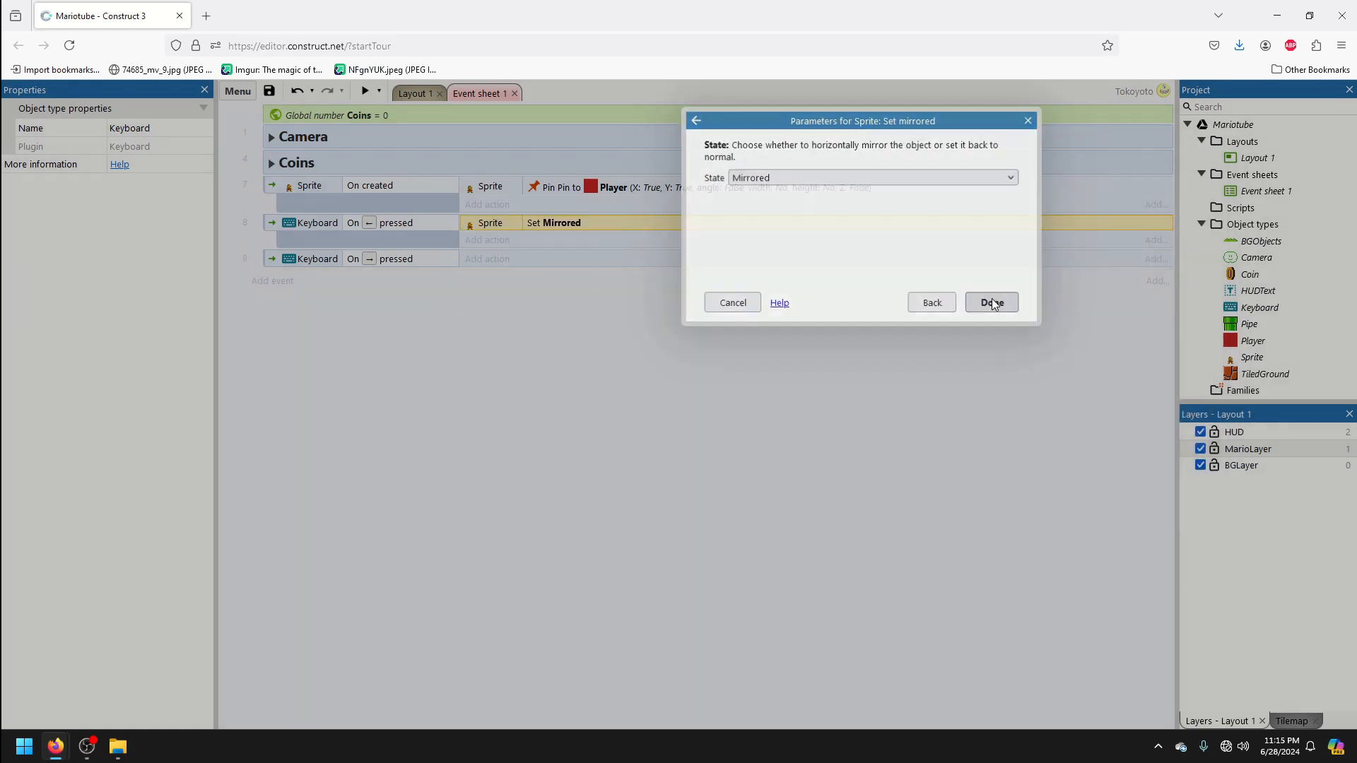
Copy the Set mirrored action to the Right arrow event and change its state to Not mirrored.
{"action": "left_click", "coordinate": [563, 224]}
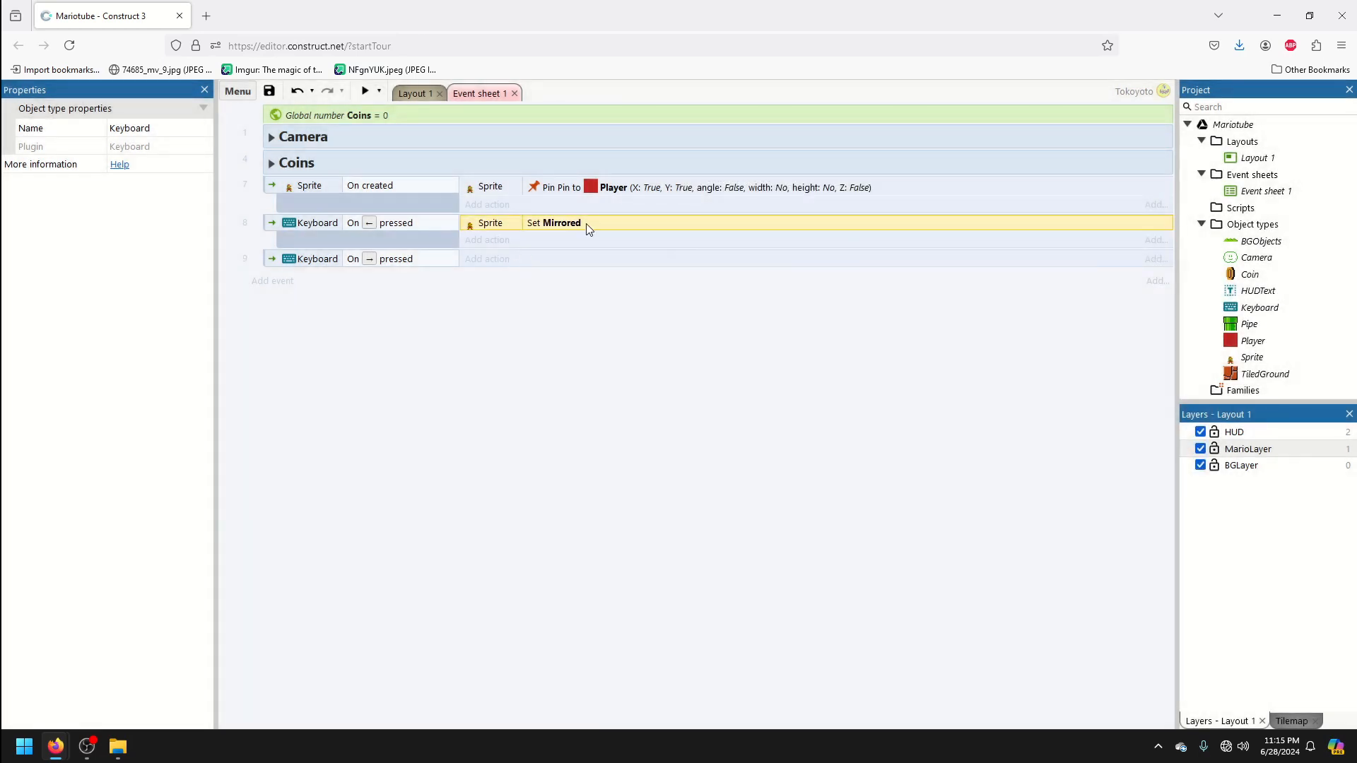
{"action": "left_click_drag", "start_coordinate": [588, 222], "coordinate": [581, 260], "text": "ctrl"}
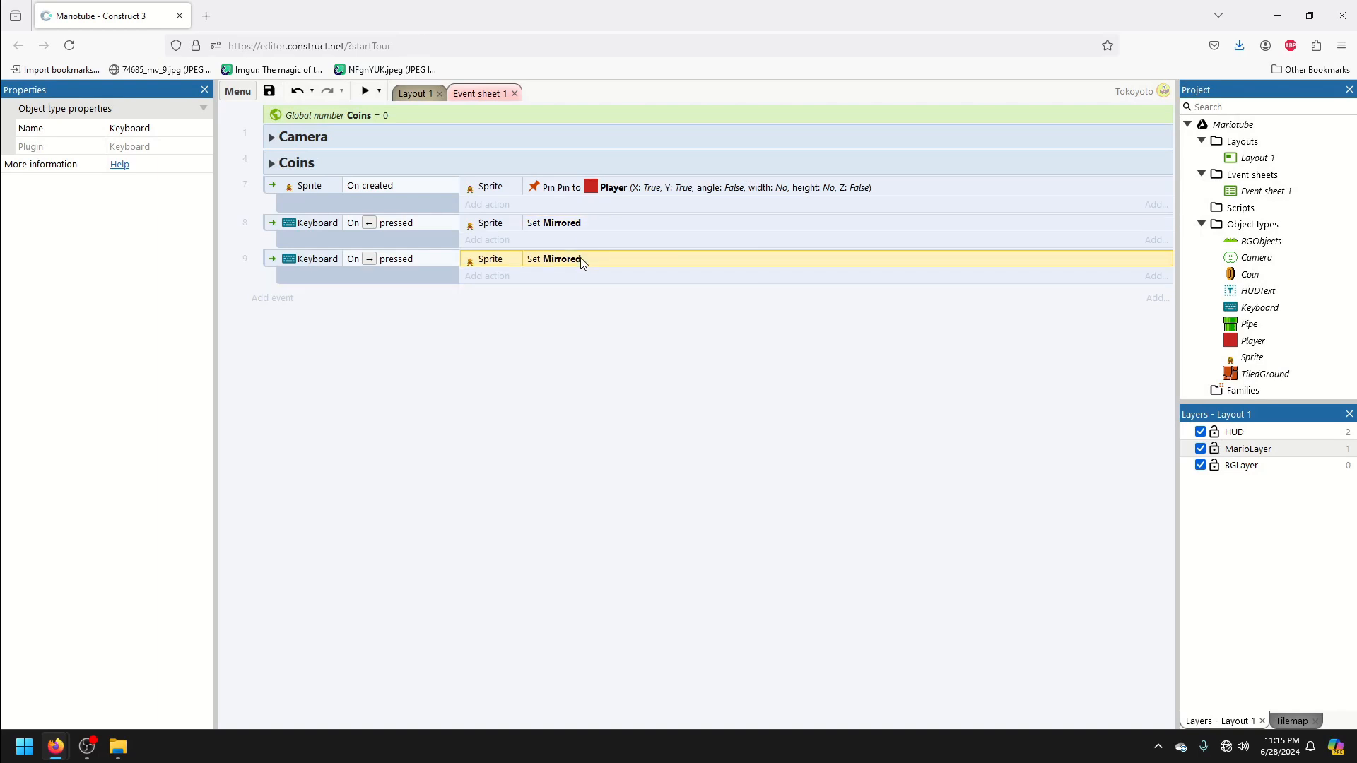
{"action": "double_click", "coordinate": [581, 260]}
{"action": "left_click", "coordinate": [802, 179]}
{"action": "left_click", "coordinate": [795, 215]}
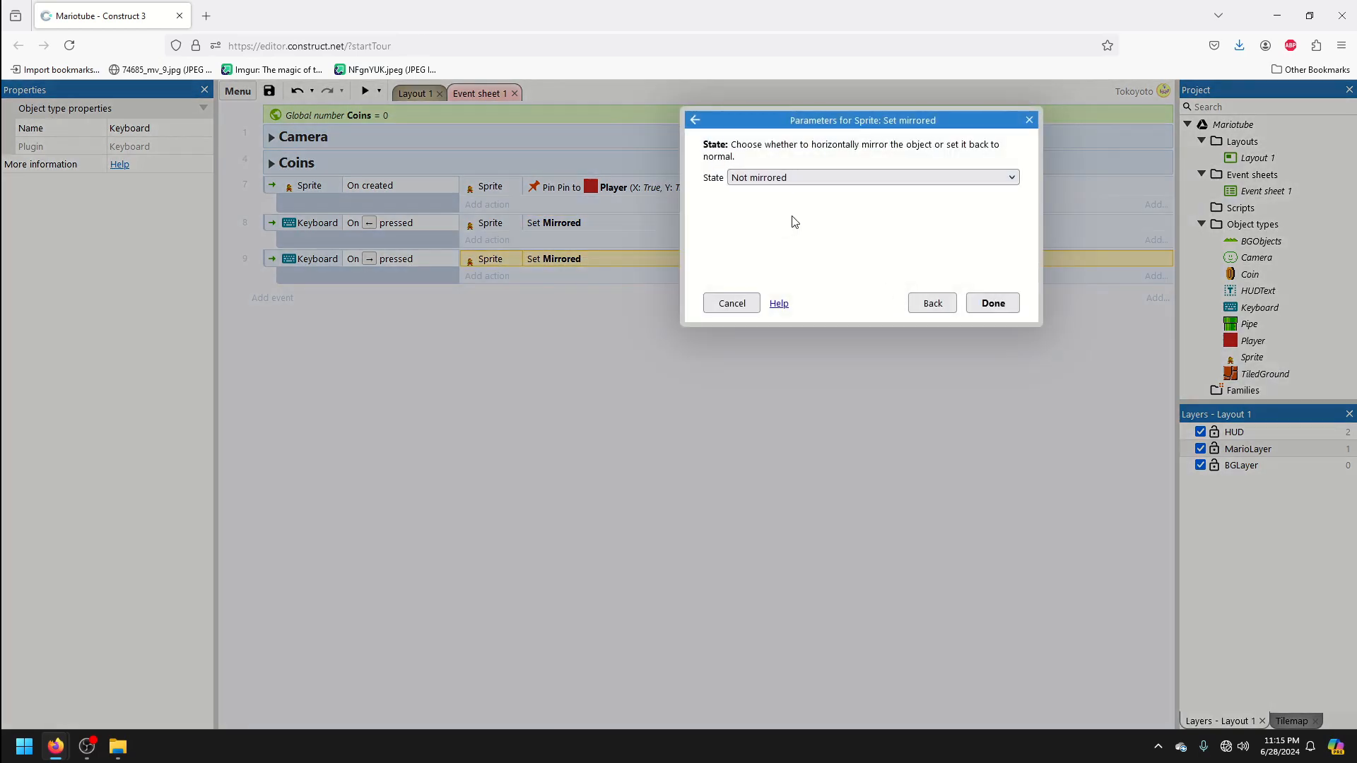
{"action": "left_click", "coordinate": [992, 302]}
Preview the game from Layout 1, test Mario's mirroring while running and jumping, and return to Event sheet 1.
{"action": "left_click", "coordinate": [413, 94]}
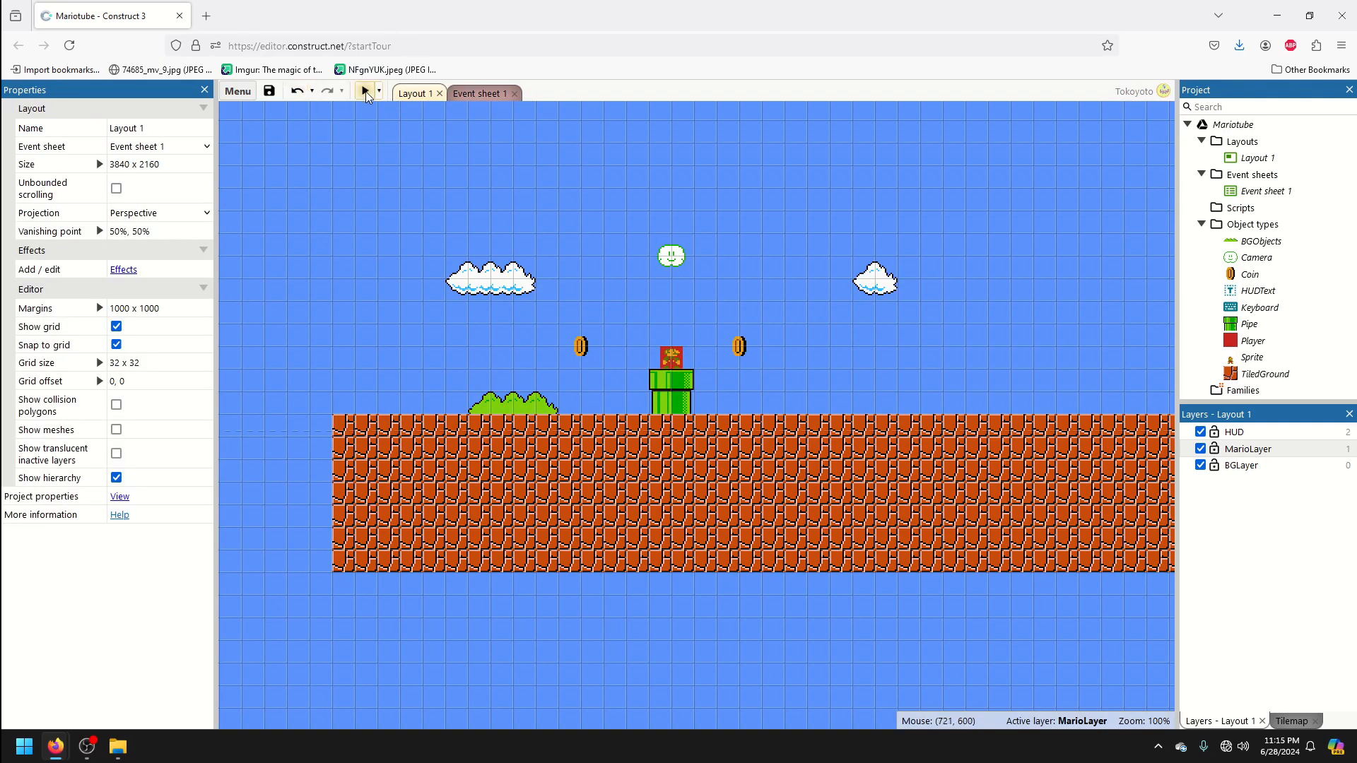
{"action": "left_click", "coordinate": [365, 91]}
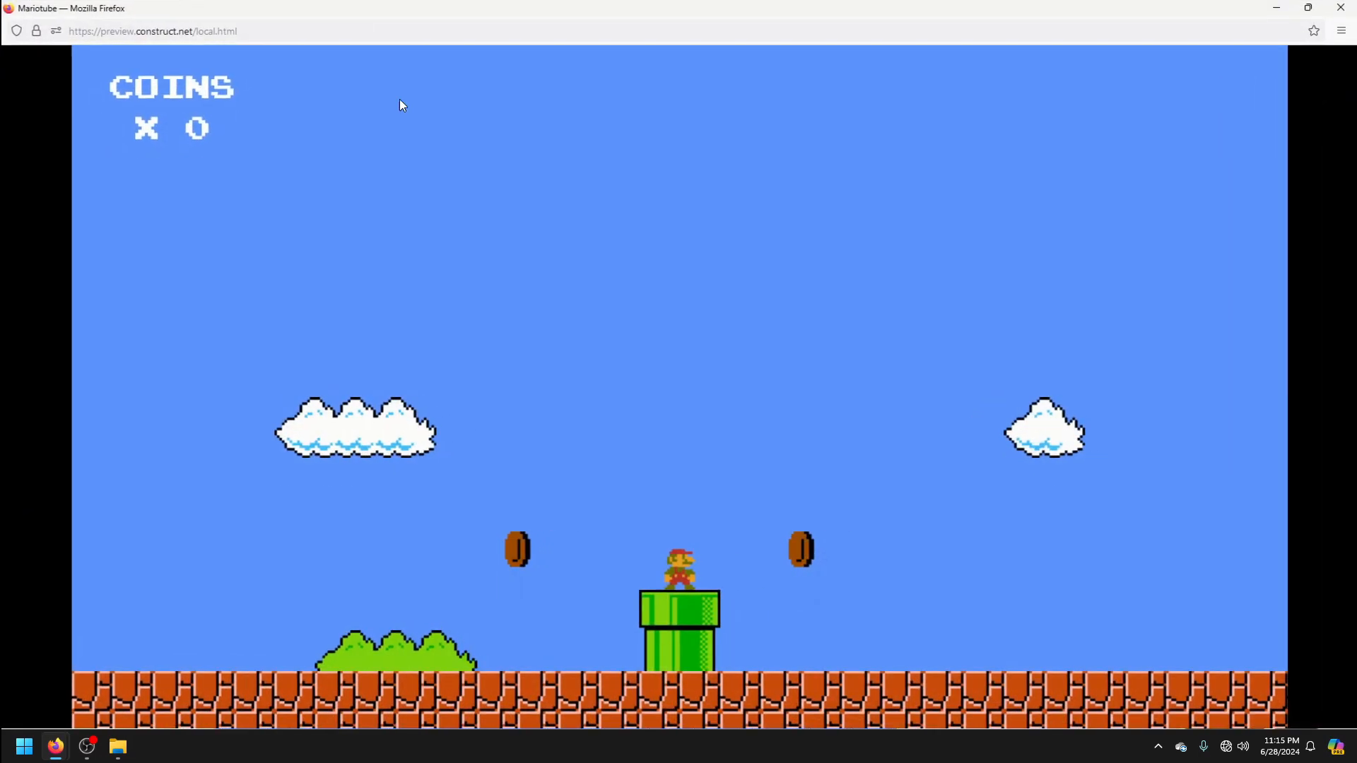
{"action": "key", "text": "Left"}
{"action": "key", "text": "Right"}
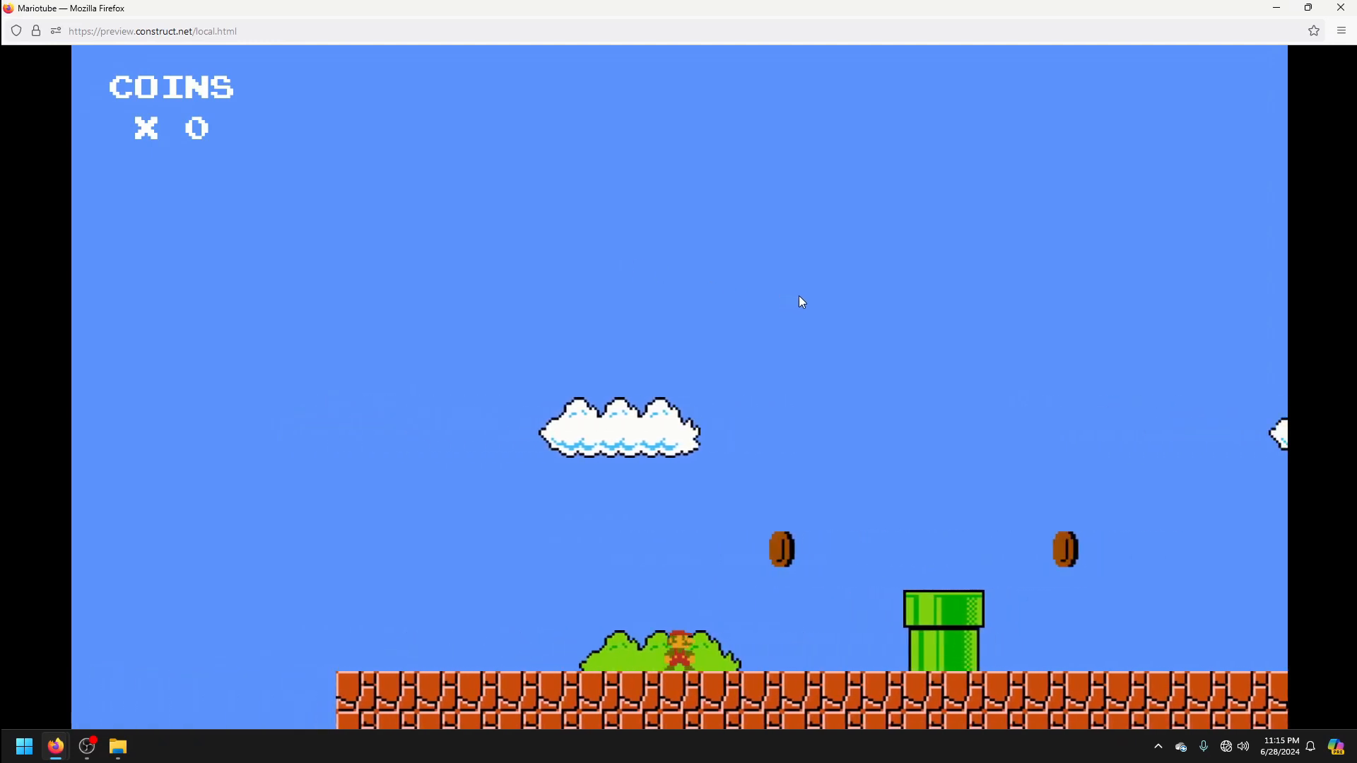
{"action": "key", "text": "Up"}
{"action": "key", "text": "Left"}
{"action": "key", "text": "Up"}
{"action": "key", "text": "alt+Tab"}
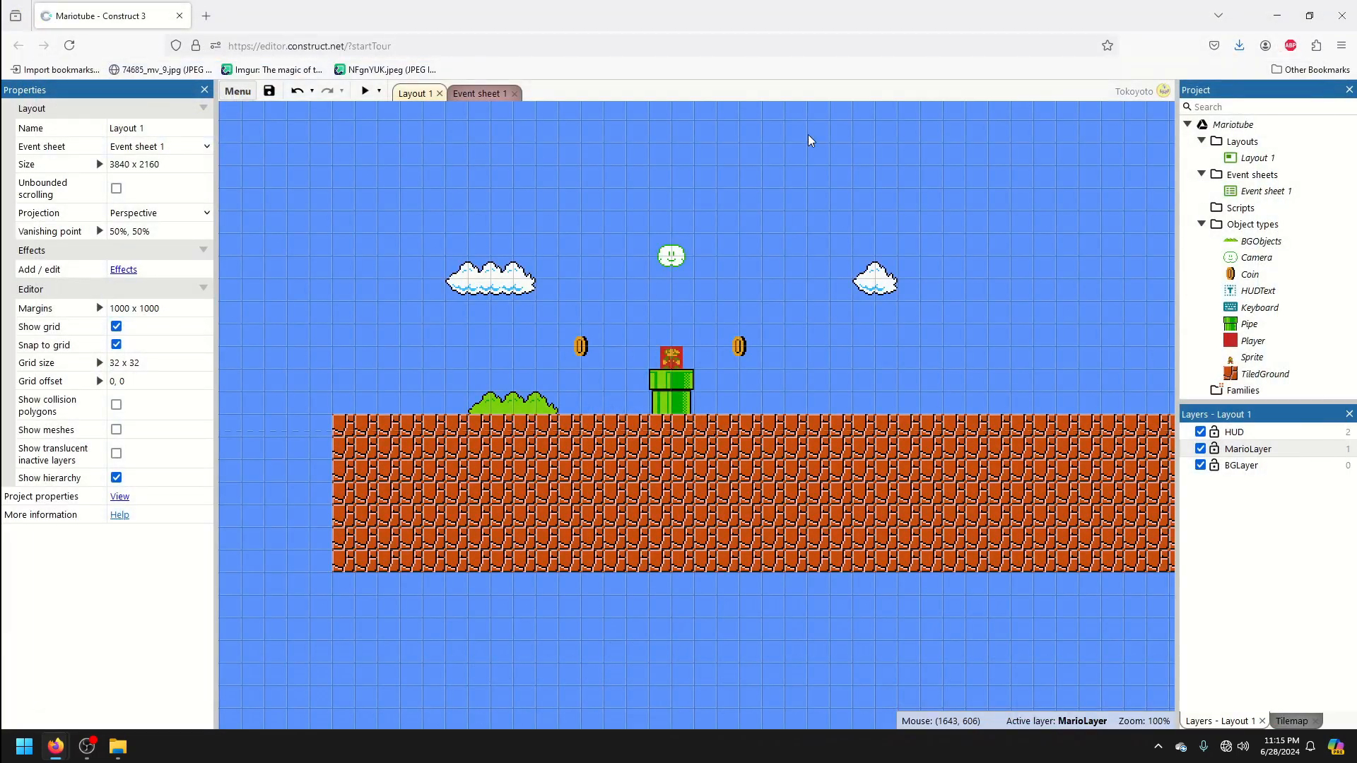
{"action": "left_click", "coordinate": [476, 94]}
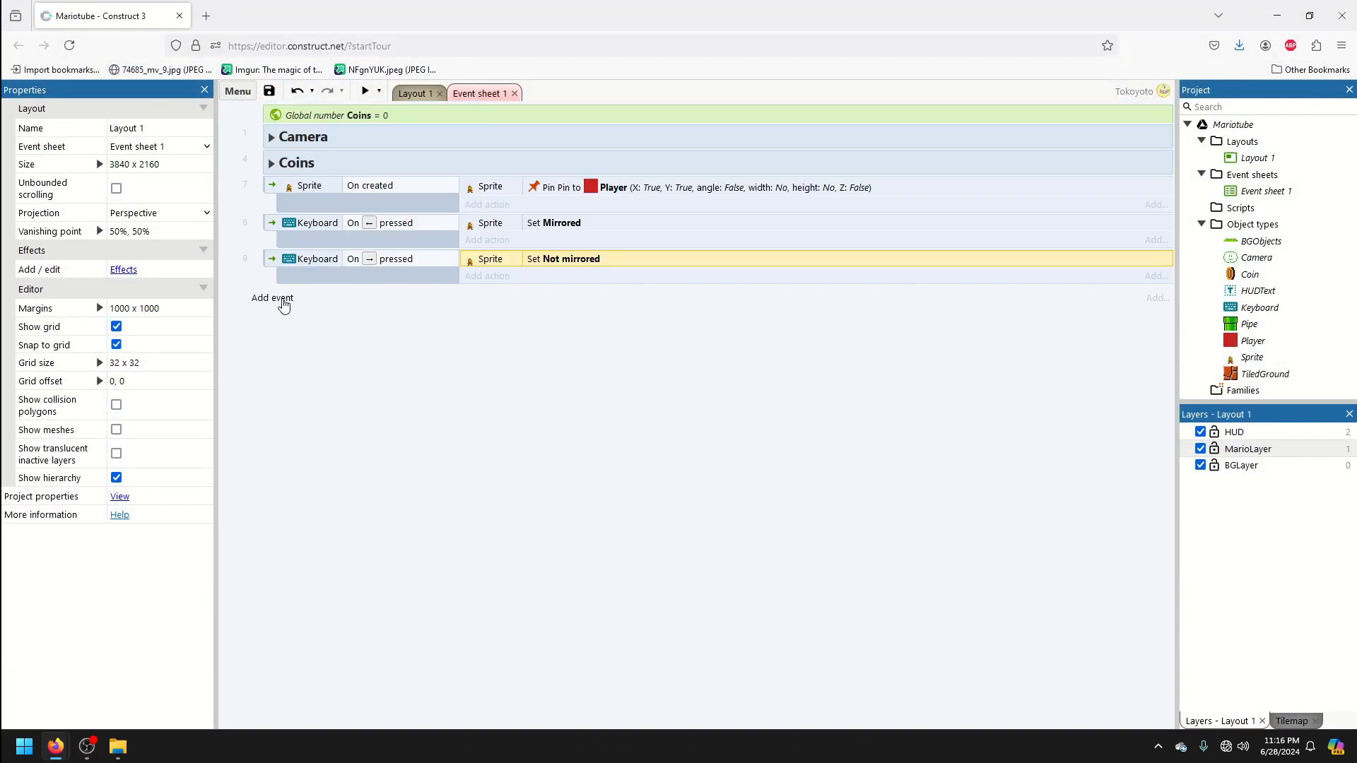
Add a new event with the Player's Platform condition Is on floor below the Right arrow event.
{"action": "left_click", "coordinate": [273, 299]}
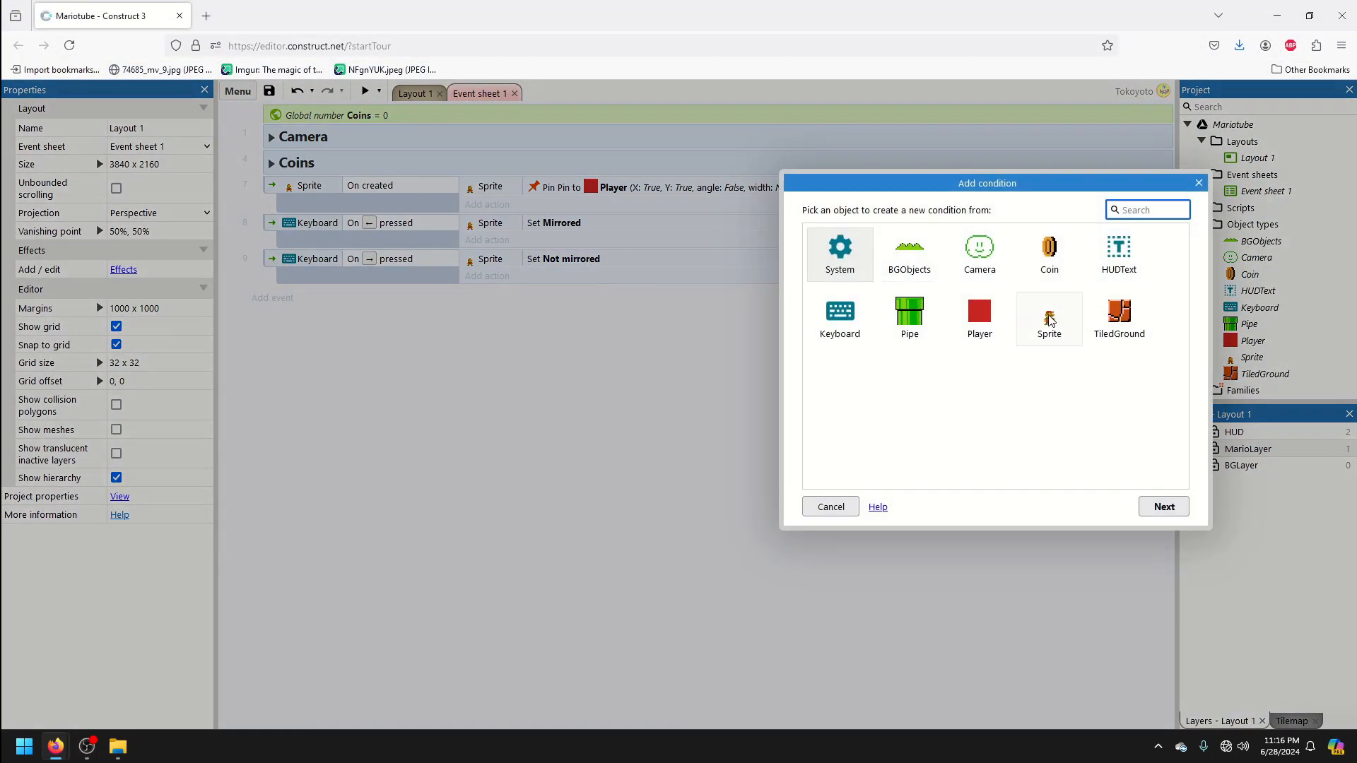
{"action": "double_click", "coordinate": [987, 313]}
{"action": "scroll", "coordinate": [928, 324], "scroll_direction": "down", "scroll_amount": 5}
{"action": "scroll", "coordinate": [928, 324], "scroll_direction": "down", "scroll_amount": 2}
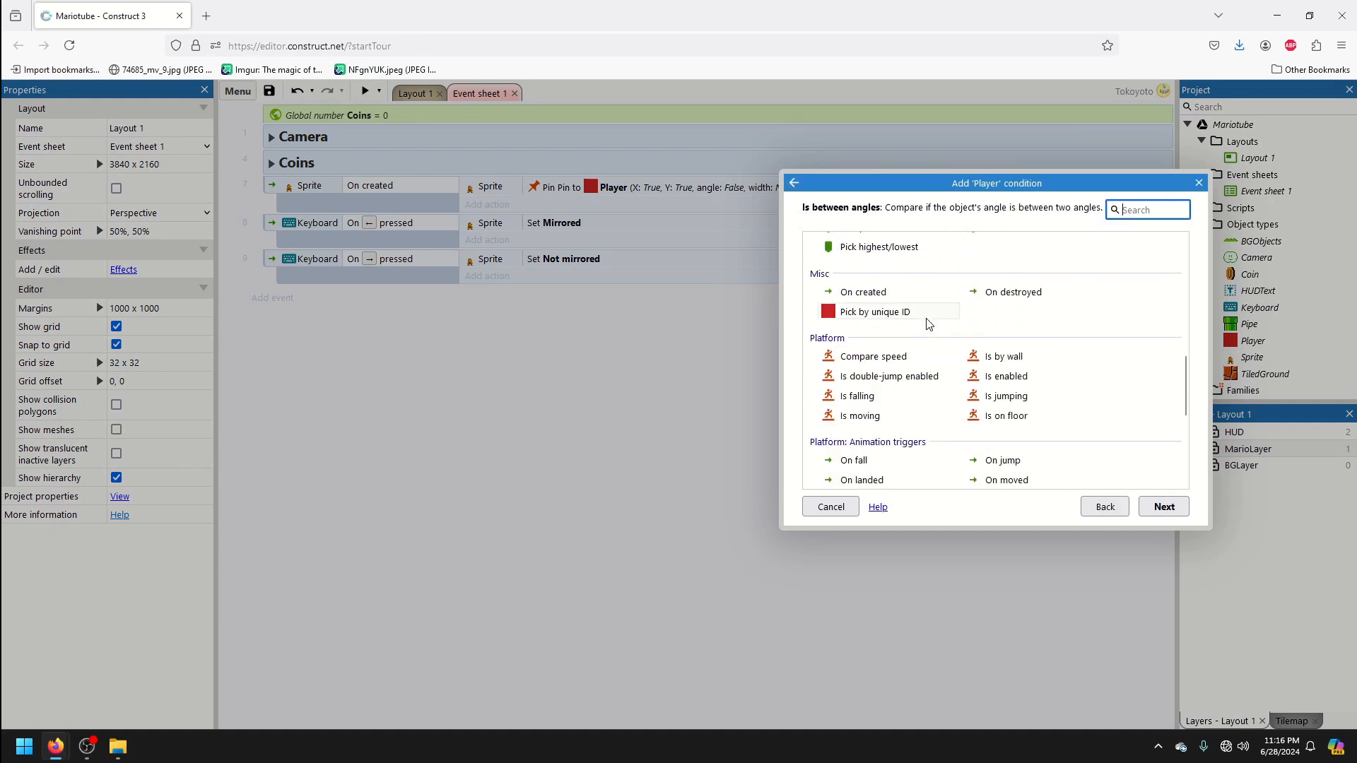
{"action": "scroll", "coordinate": [927, 324], "scroll_direction": "down", "scroll_amount": 1}
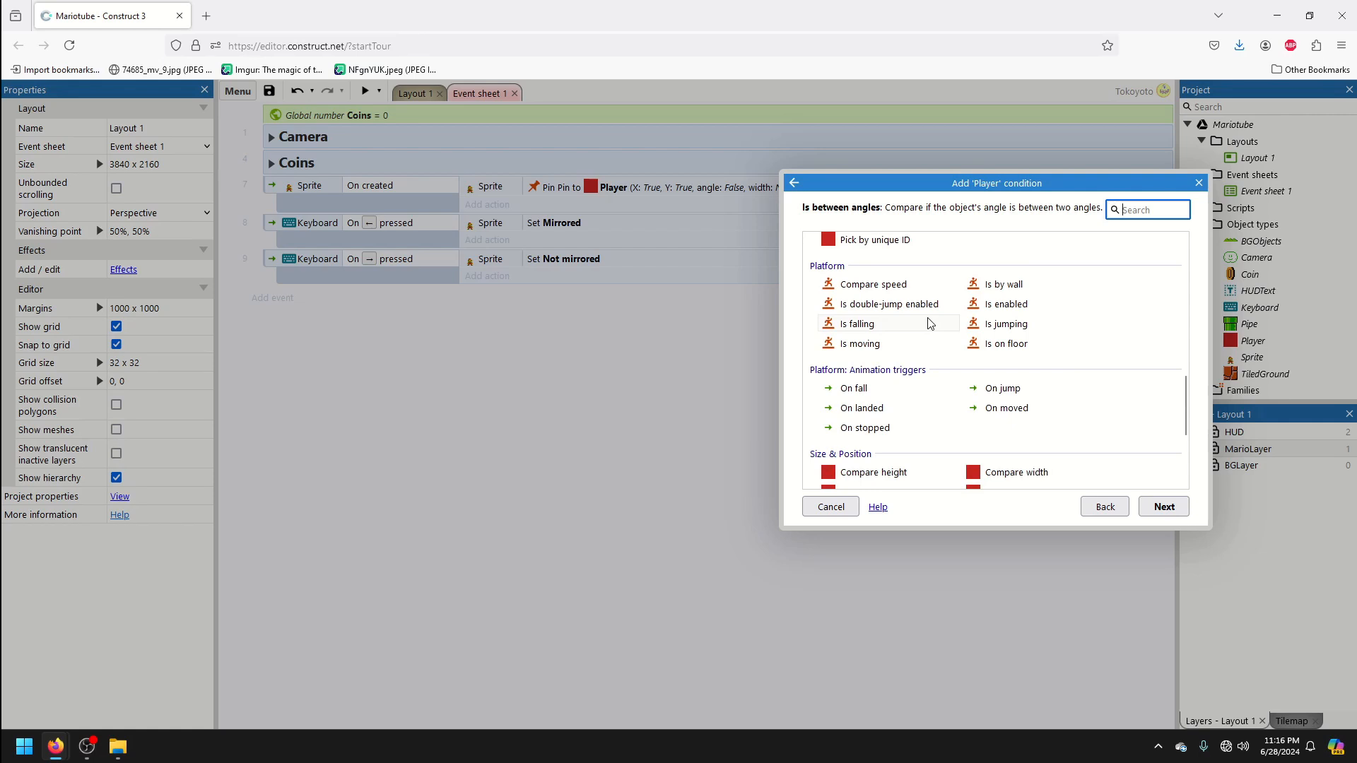
{"action": "scroll", "coordinate": [930, 325], "scroll_direction": "up", "scroll_amount": 1}
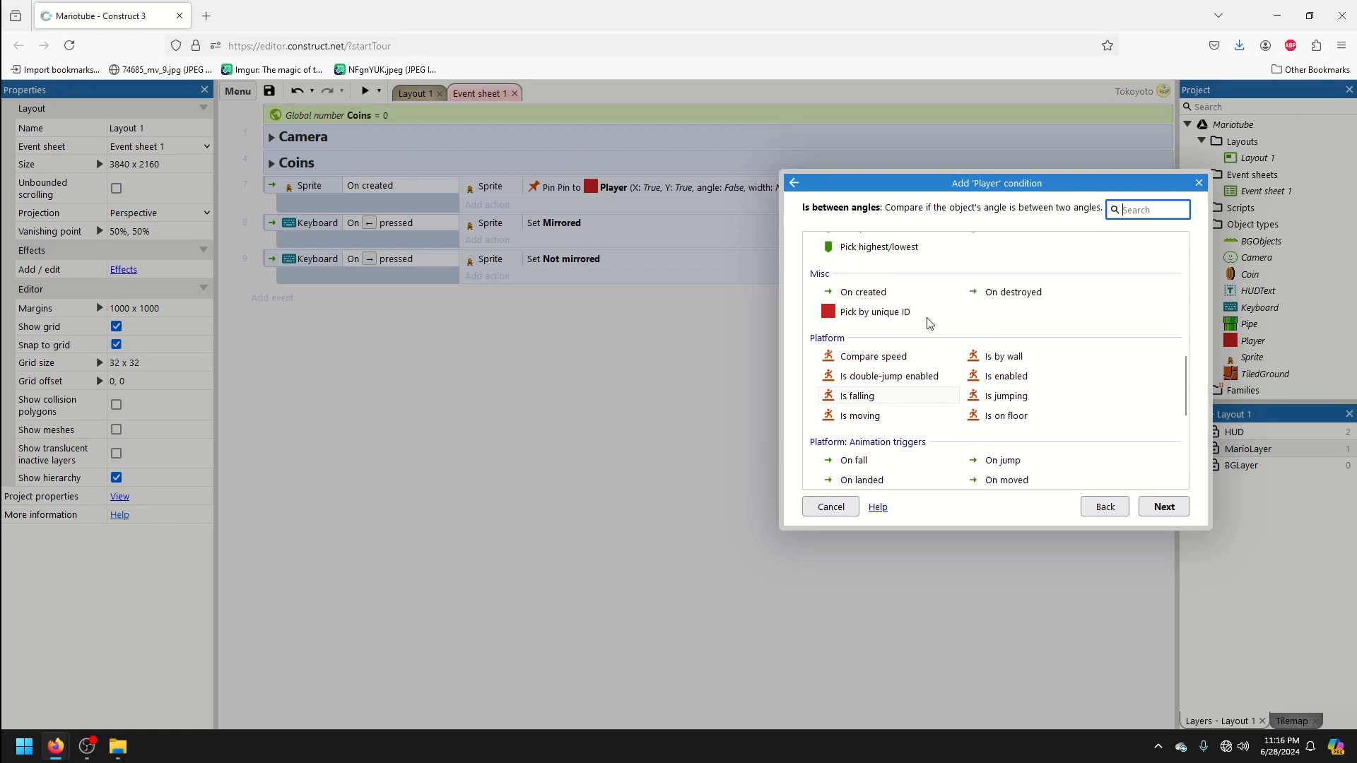
{"action": "scroll", "coordinate": [928, 325], "scroll_direction": "down", "scroll_amount": 1}
{"action": "double_click", "coordinate": [998, 346]}
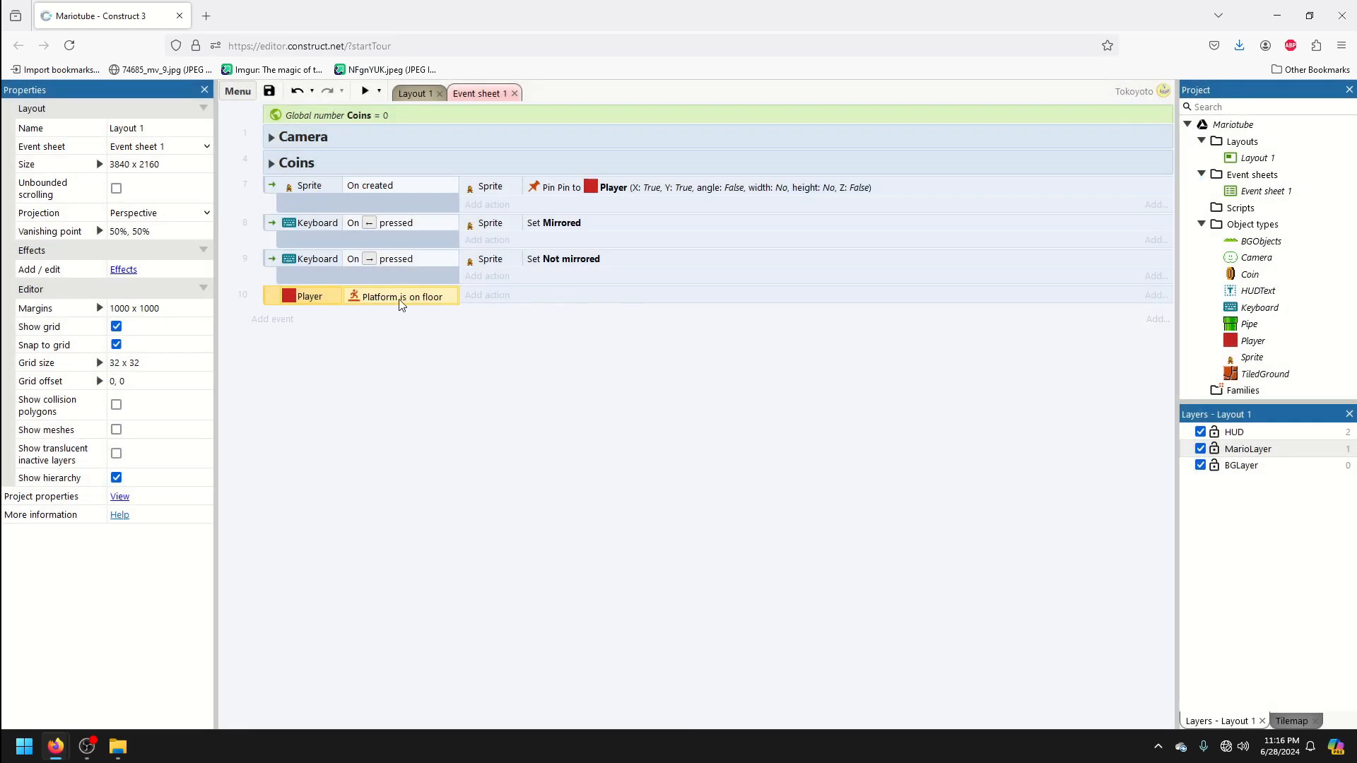
Duplicate the Player Is on floor event below itself and invert the copy's condition.
{"action": "left_click_drag", "start_coordinate": [286, 288], "coordinate": [297, 302], "text": "ctrl"}
{"action": "right_click", "coordinate": [387, 337]}
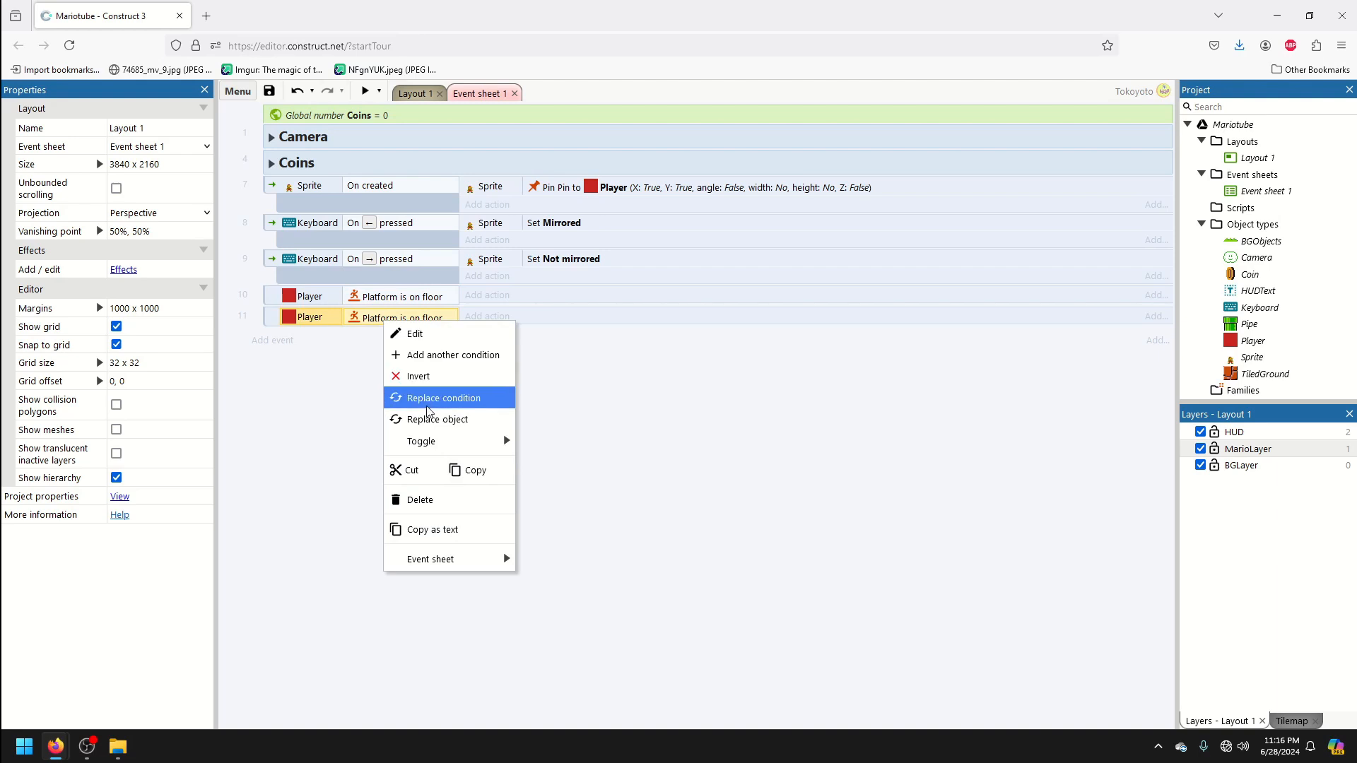
{"action": "left_click", "coordinate": [424, 376]}
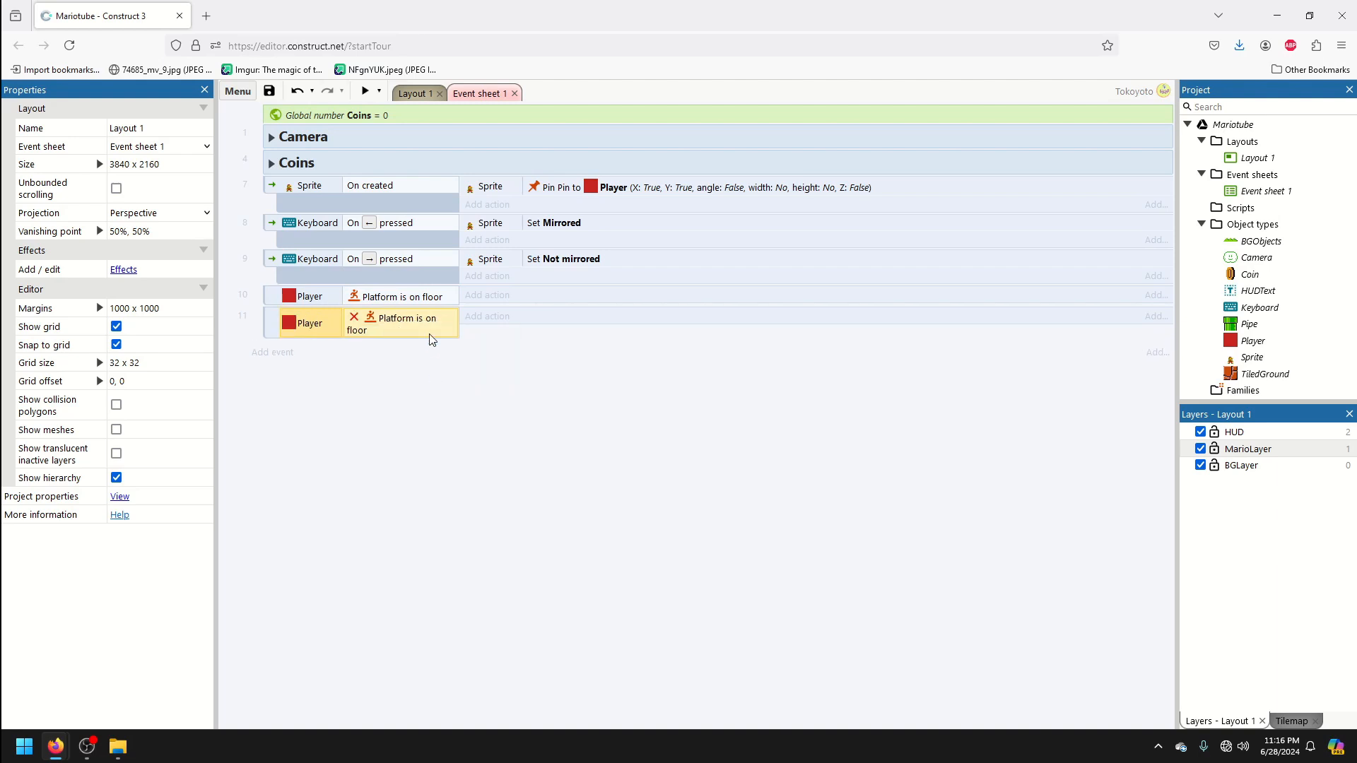
Add a sub-event to the non-inverted Is on floor event with the Player's Platform condition Is moving.
{"action": "right_click", "coordinate": [269, 299]}
{"action": "mouse_move", "coordinate": [357, 309]}
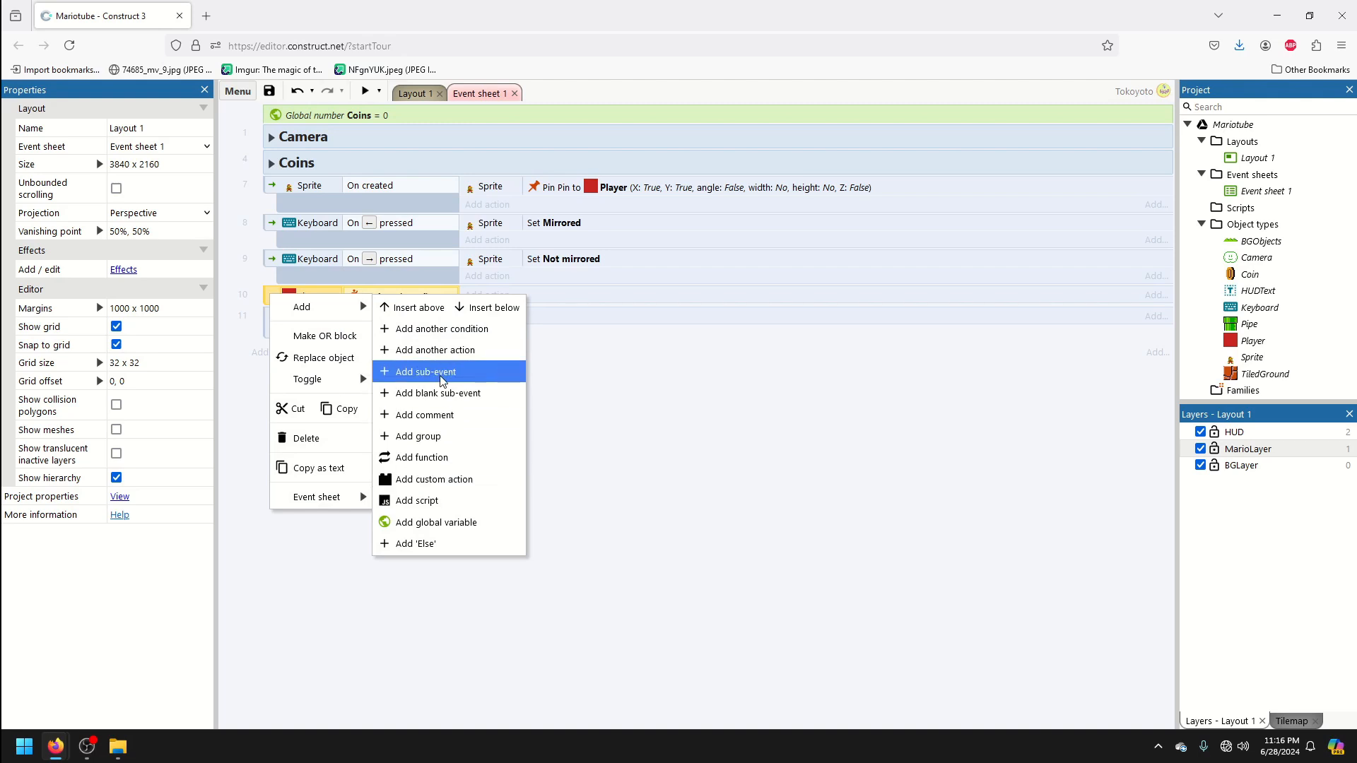
{"action": "left_click", "coordinate": [442, 328]}
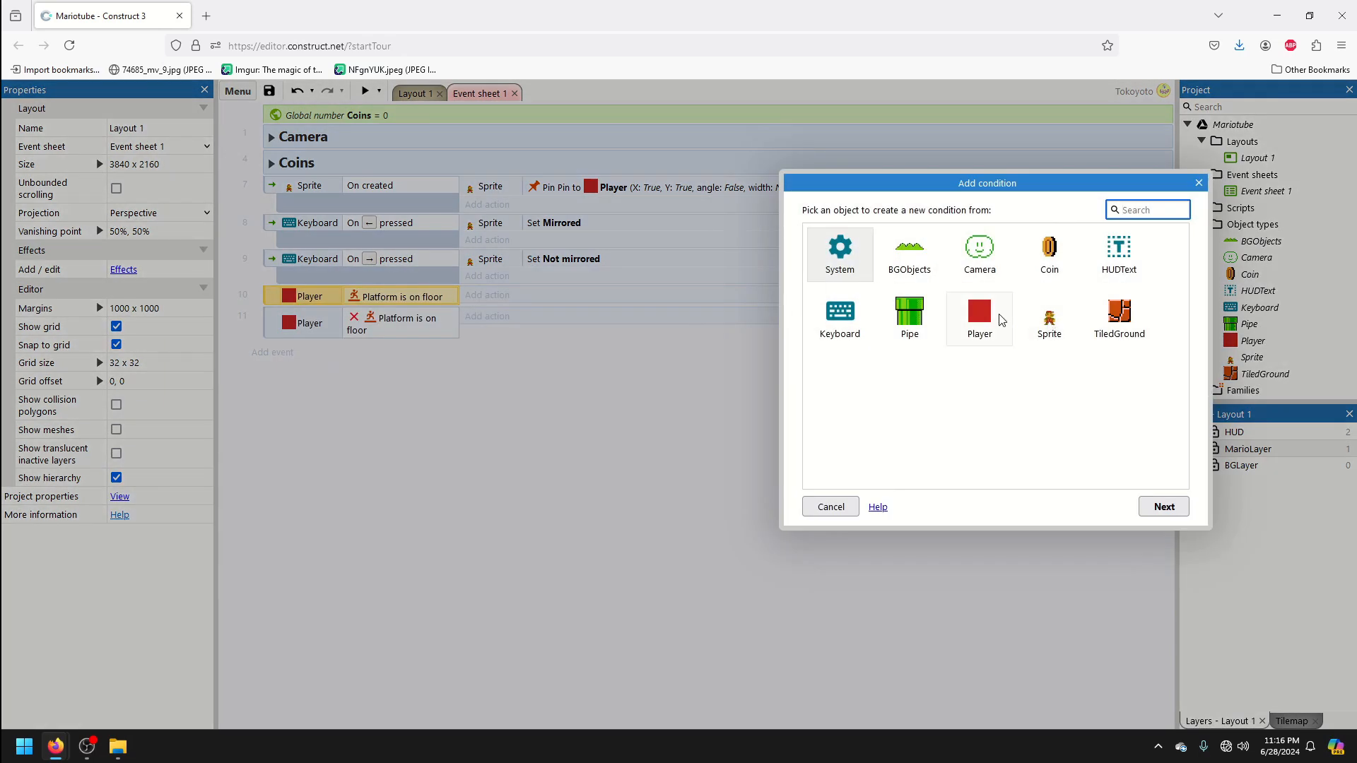
{"action": "double_click", "coordinate": [980, 314]}
{"action": "scroll", "coordinate": [939, 346], "scroll_direction": "down", "scroll_amount": 3}
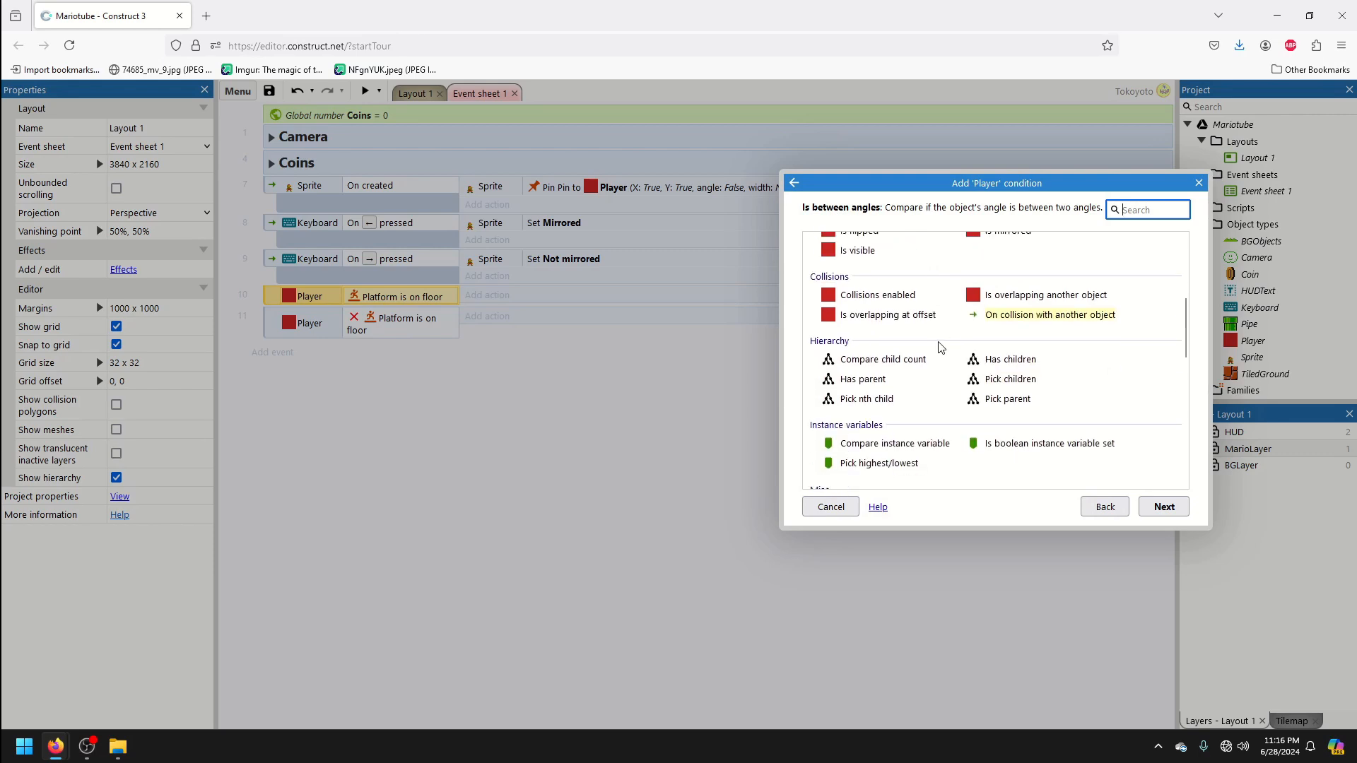
{"action": "scroll", "coordinate": [904, 327], "scroll_direction": "down", "scroll_amount": 5}
{"action": "left_click", "coordinate": [881, 346]}
{"action": "double_click", "coordinate": [881, 346]}
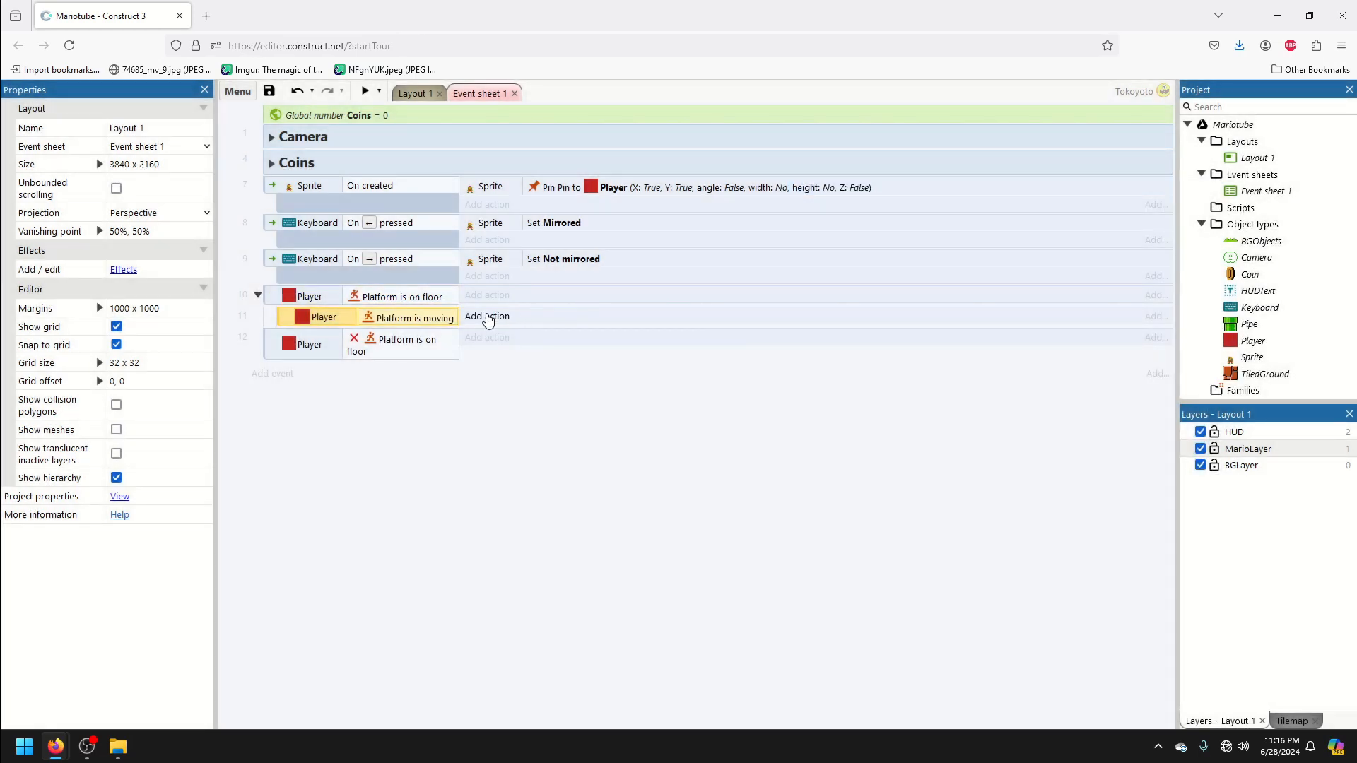
Add a Set animation action for the Mario sprite to the Is moving sub-event with the animation "Walk" from beginning.
{"action": "left_click", "coordinate": [487, 317]}
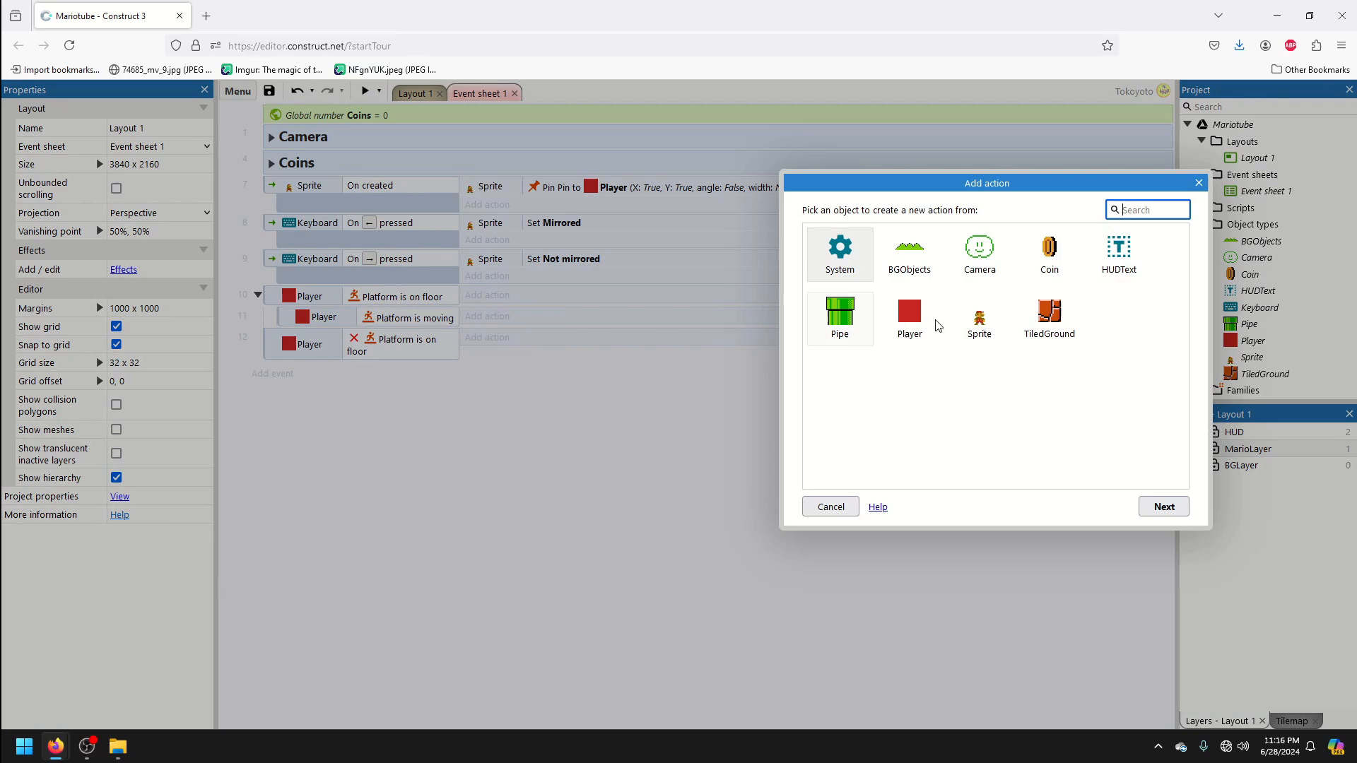
{"action": "double_click", "coordinate": [985, 314]}
{"action": "scroll", "coordinate": [869, 304], "scroll_direction": "down", "scroll_amount": 1}
{"action": "double_click", "coordinate": [868, 300]}
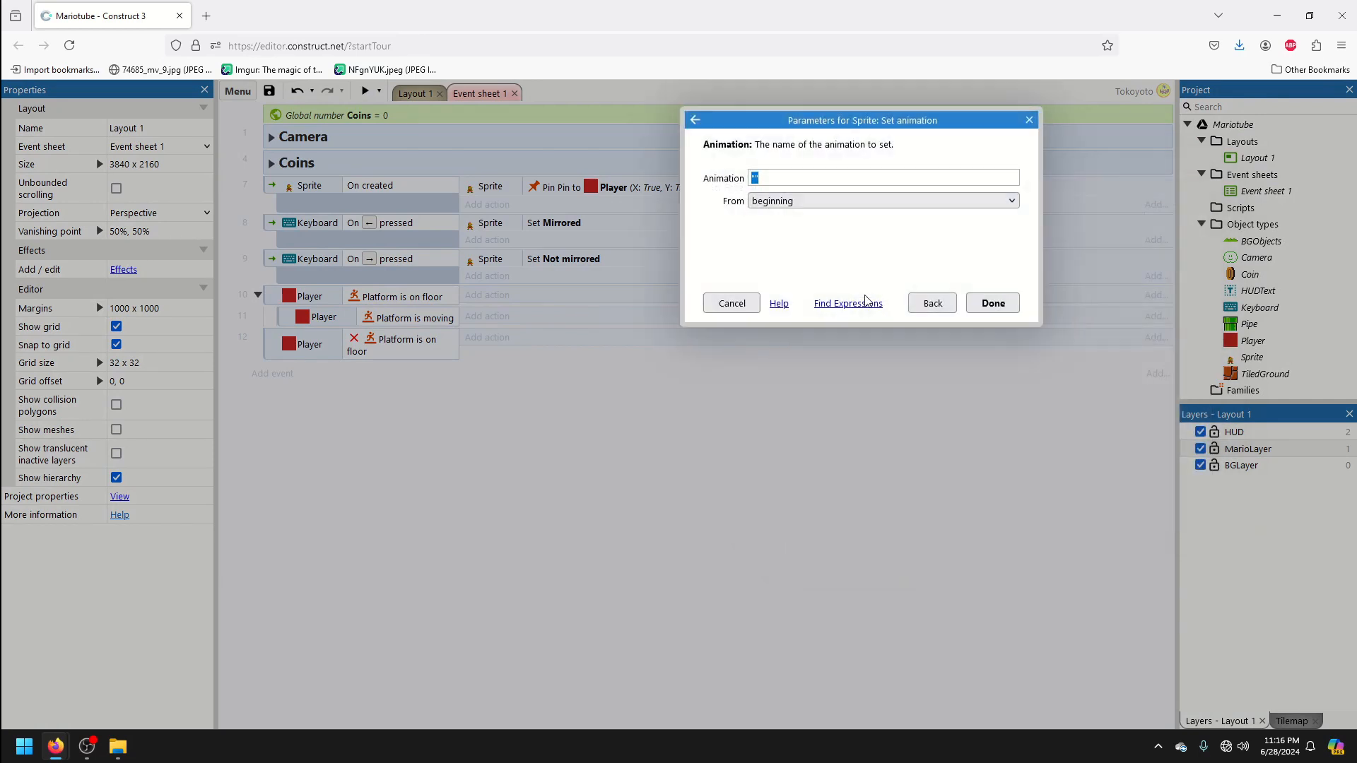
{"action": "type", "text": "\""}
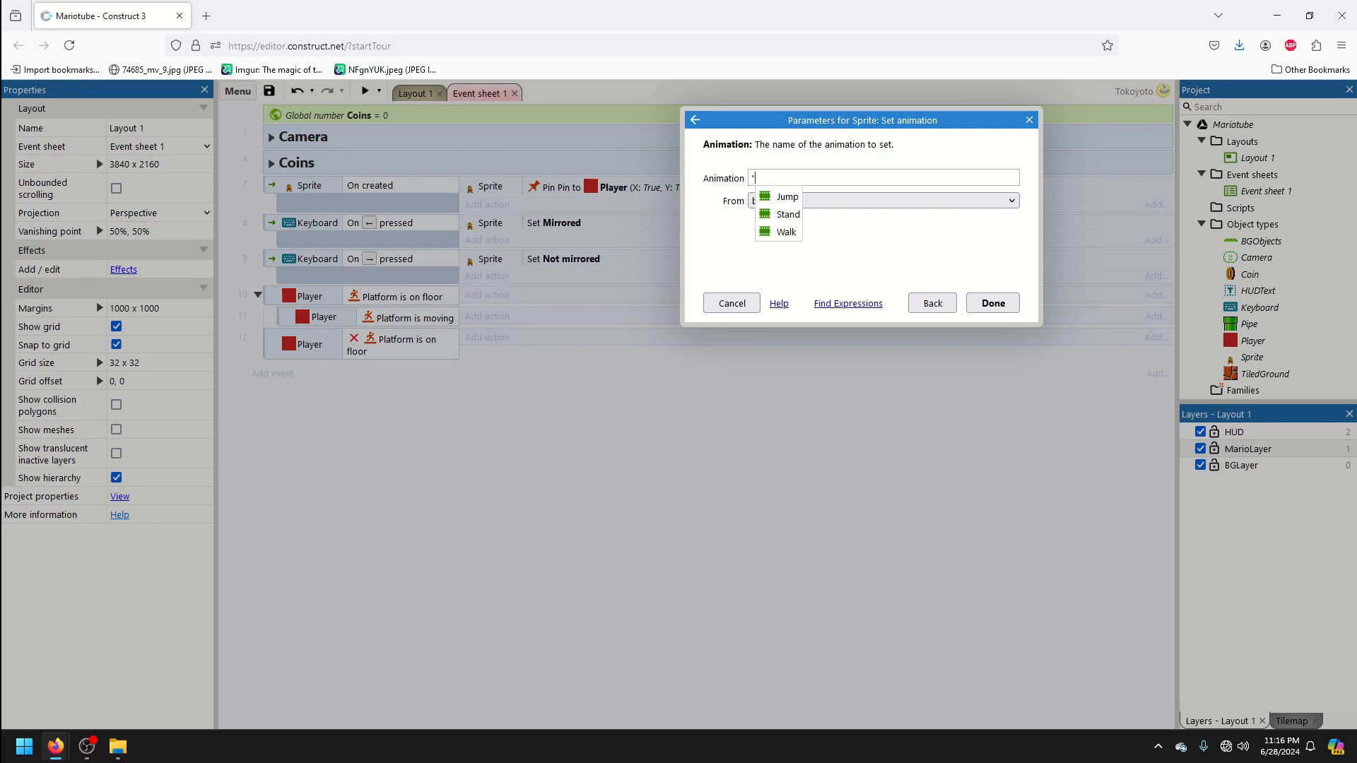
{"action": "type", "text": "Walk\""}
{"action": "key", "text": "Return"}
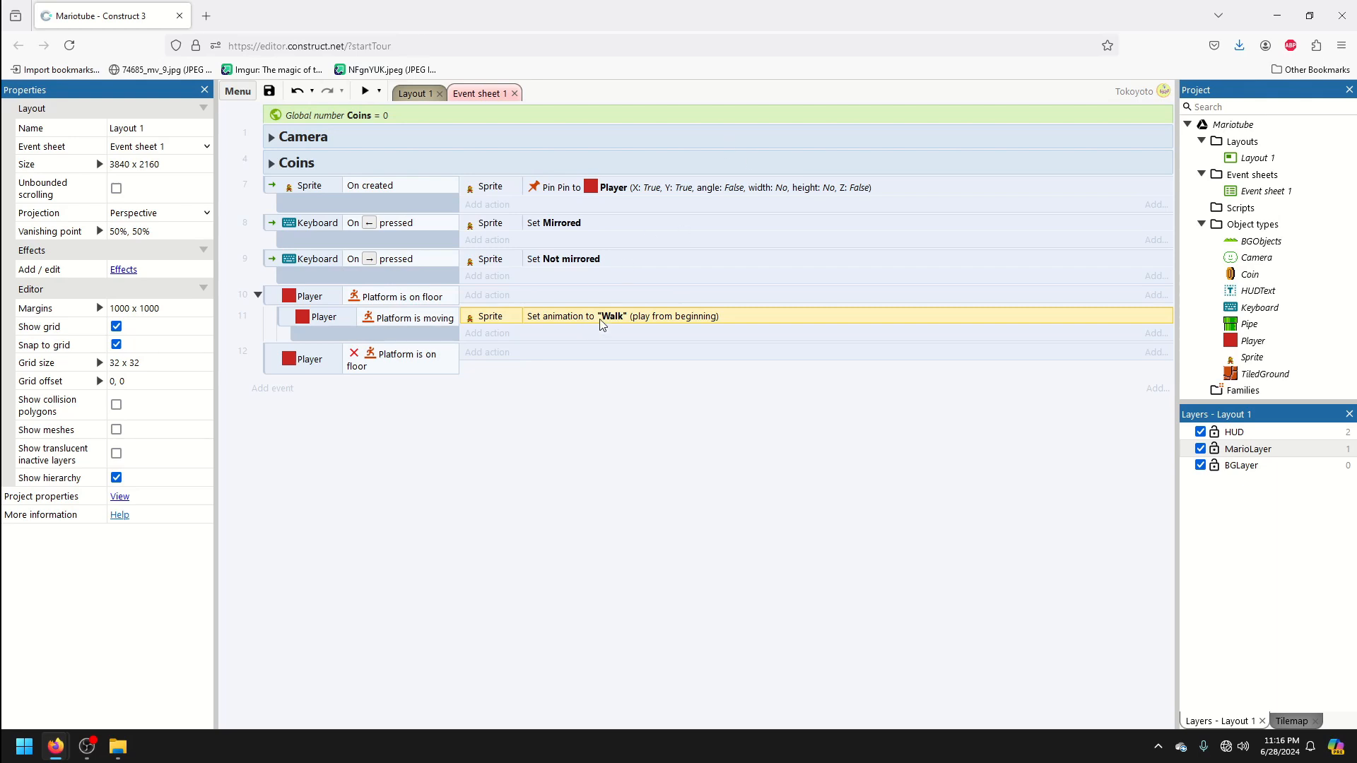
Duplicate the whole Is moving sub-event under the Is on floor event and invert the copy's condition.
{"action": "mouse_move", "coordinate": [582, 322]}
{"action": "left_mouse_down", "text": "alt"}
{"action": "mouse_move", "coordinate": [579, 353]}
{"action": "mouse_move", "coordinate": [596, 339]}
{"action": "left_mouse_up", "text": "alt"}
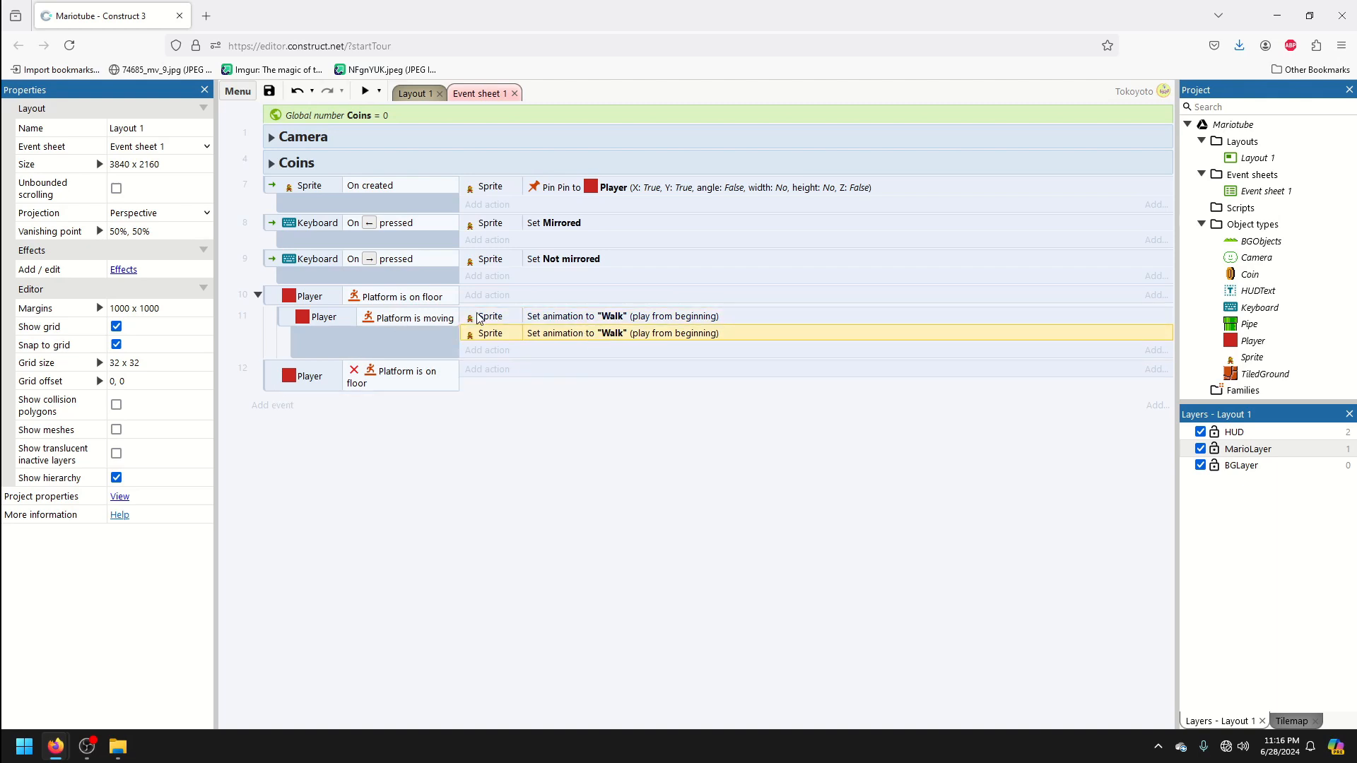
{"action": "key", "text": "Delete"}
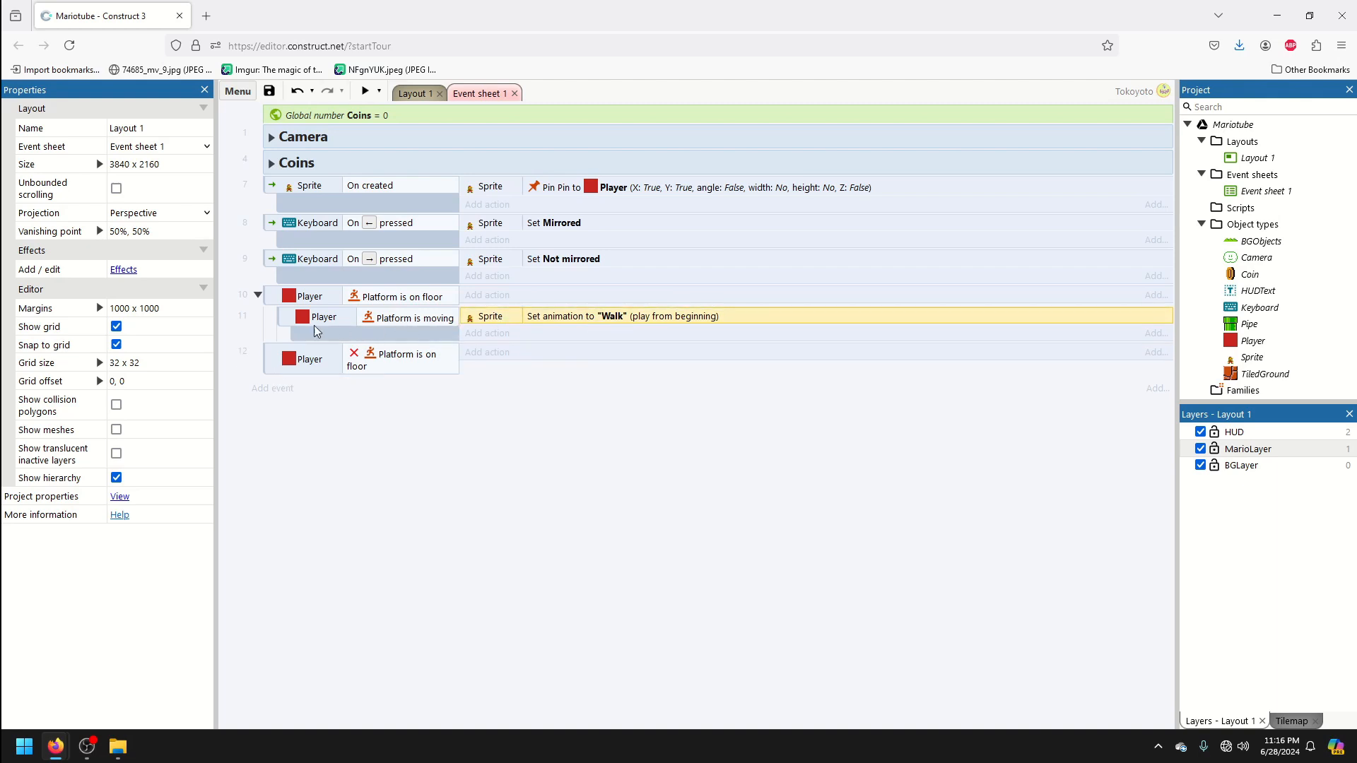
{"action": "left_click", "coordinate": [286, 323]}
{"action": "key", "text": "ctrl+c"}
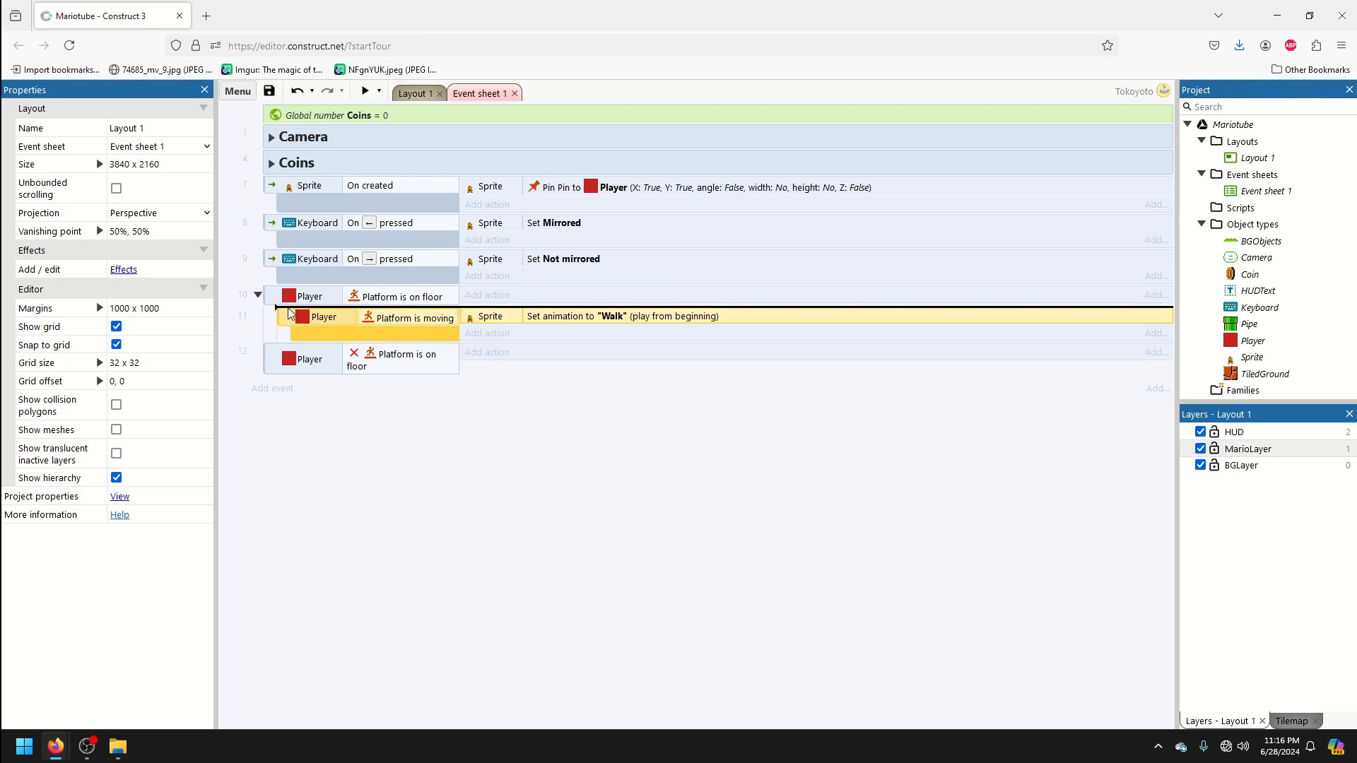
{"action": "key", "text": "ctrl+v"}
{"action": "left_click", "coordinate": [456, 364]}
{"action": "right_click", "coordinate": [443, 353]}
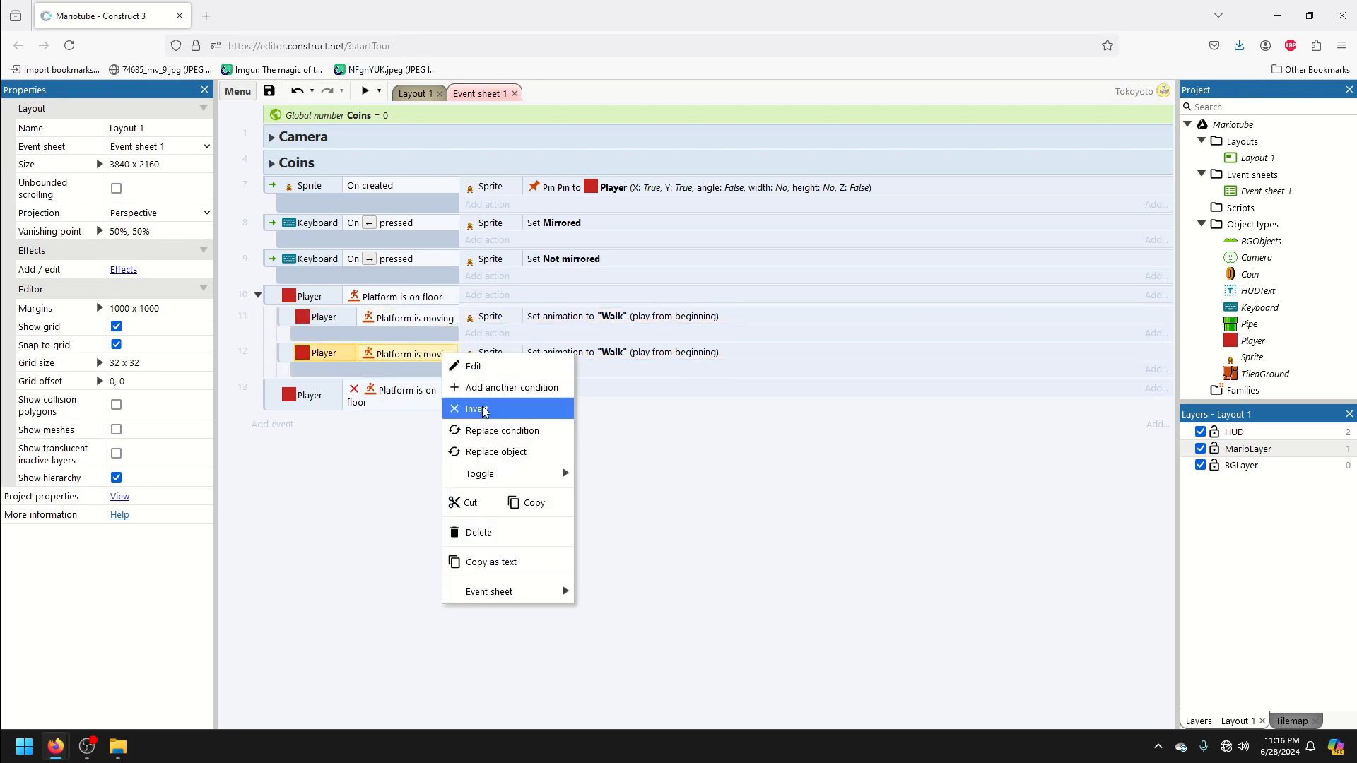
{"action": "left_click", "coordinate": [484, 407]}
Change the Set animation action of the inverted Is moving sub-event to "Stand".
{"action": "left_click", "coordinate": [592, 355]}
{"action": "right_click", "coordinate": [672, 352]}
{"action": "left_click", "coordinate": [689, 360]}
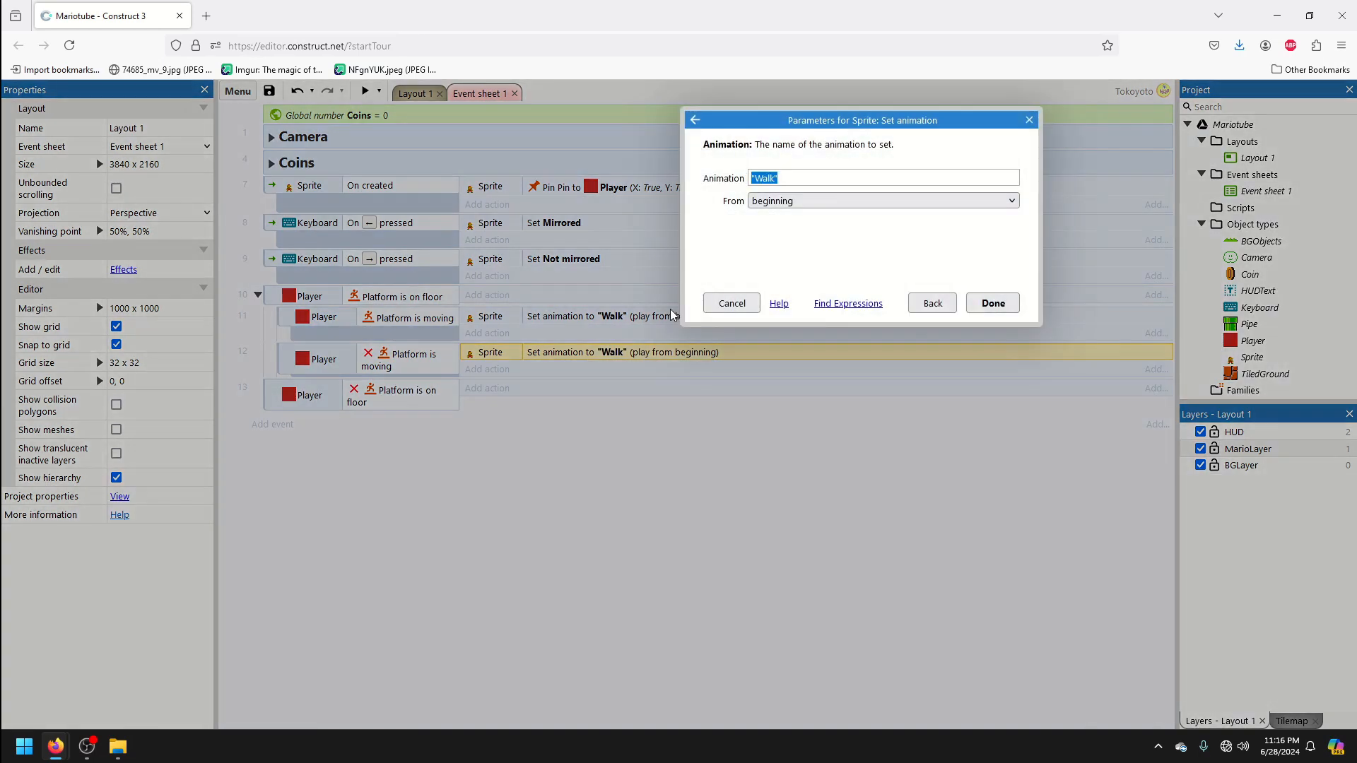
{"action": "type", "text": "\"S"}
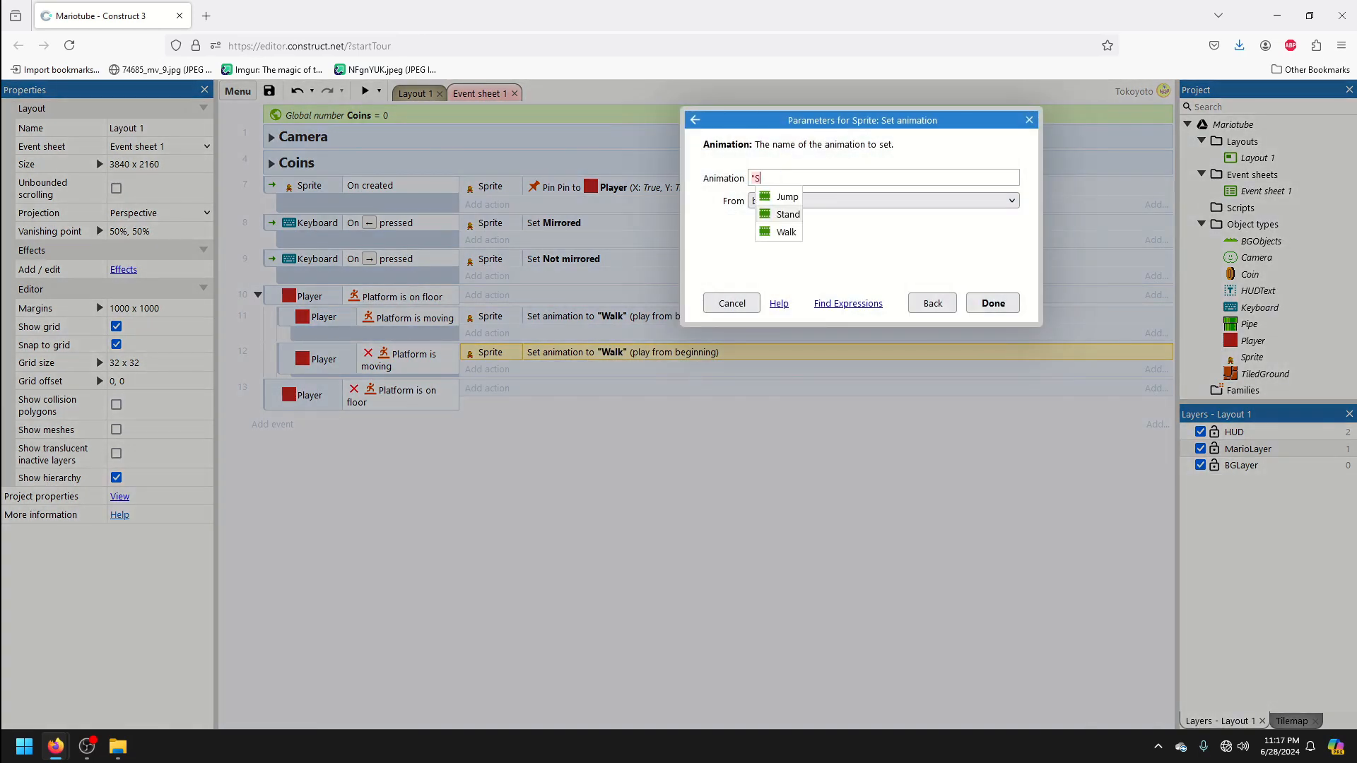
{"action": "left_click", "coordinate": [787, 214]}
{"action": "left_click", "coordinate": [998, 303]}
Copy the "Walk" Set animation action to the inverted Is on floor event and change its animation to "Jump".
{"action": "left_click", "coordinate": [622, 320]}
{"action": "left_click_drag", "start_coordinate": [634, 319], "coordinate": [635, 388], "text": "ctrl"}
{"action": "right_click", "coordinate": [634, 387]}
{"action": "left_click", "coordinate": [656, 395]}
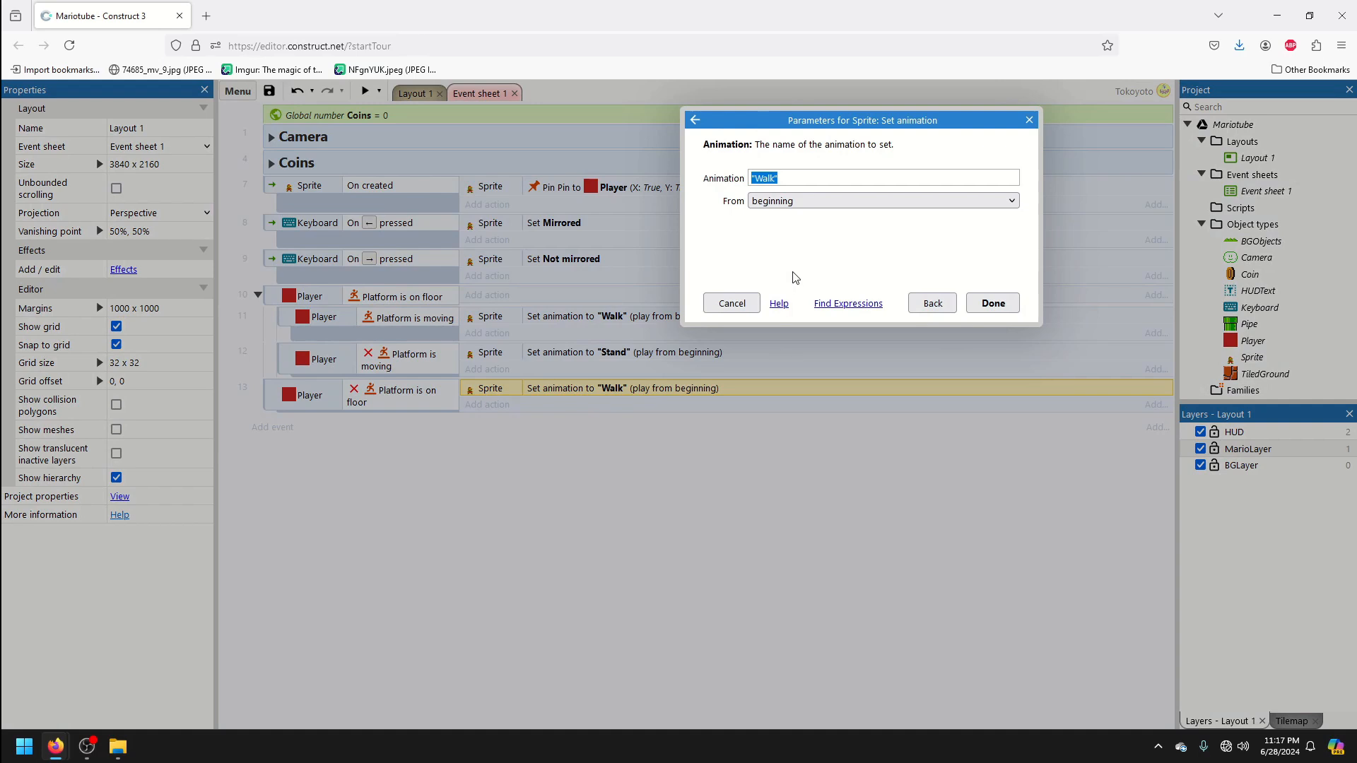
{"action": "type", "text": "\""}
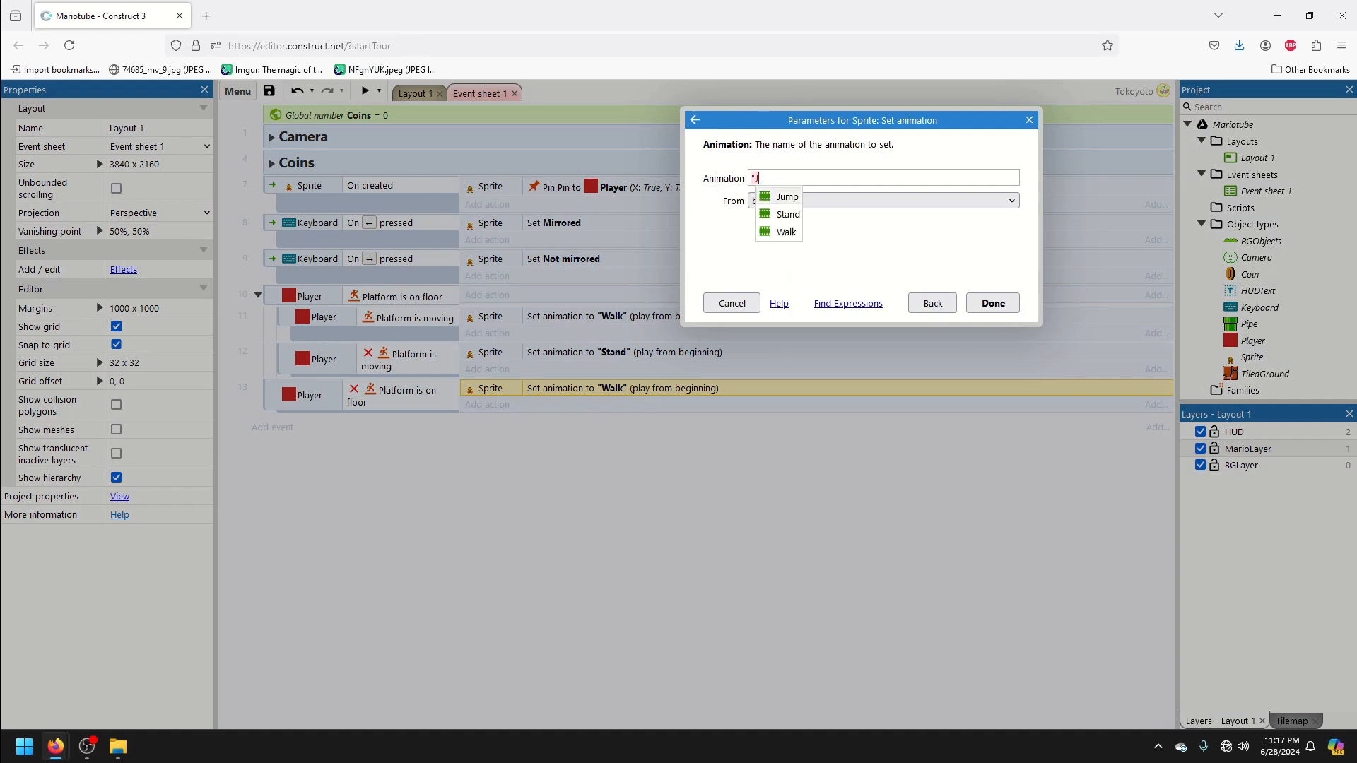
{"action": "type", "text": "Ju"}
{"action": "left_click", "coordinate": [789, 201]}
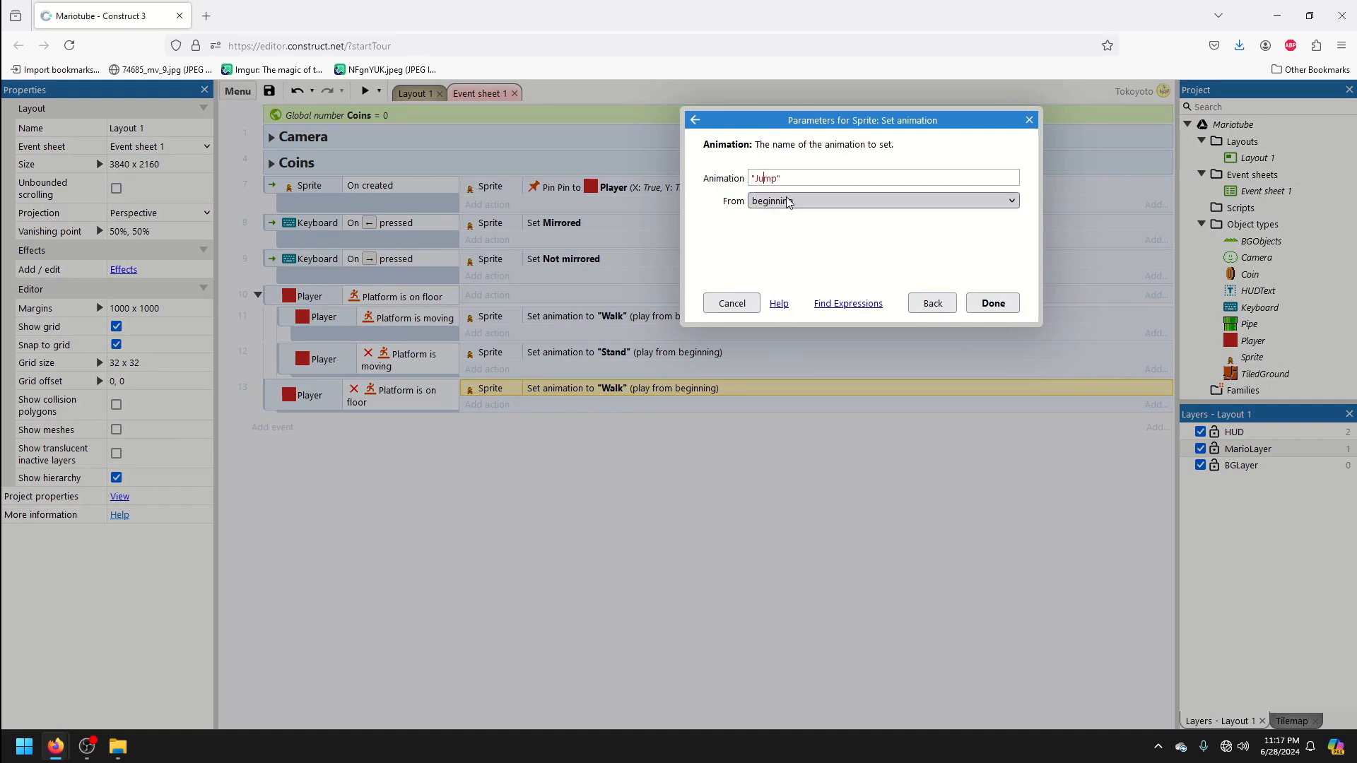
{"action": "left_click", "coordinate": [995, 301]}
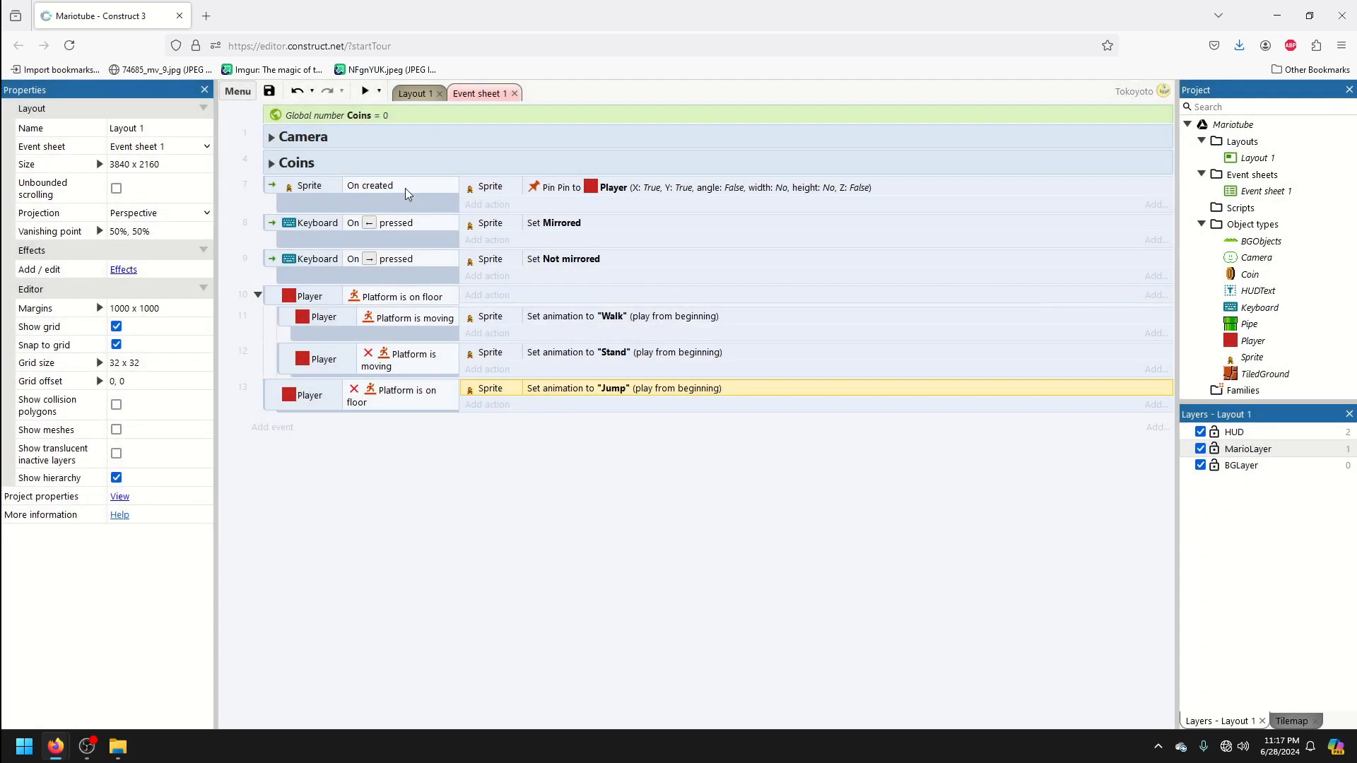
Preview the game from Layout 1, test Mario's walk, stand and jump animations in both directions, and close the preview.
{"action": "left_click", "coordinate": [412, 93]}
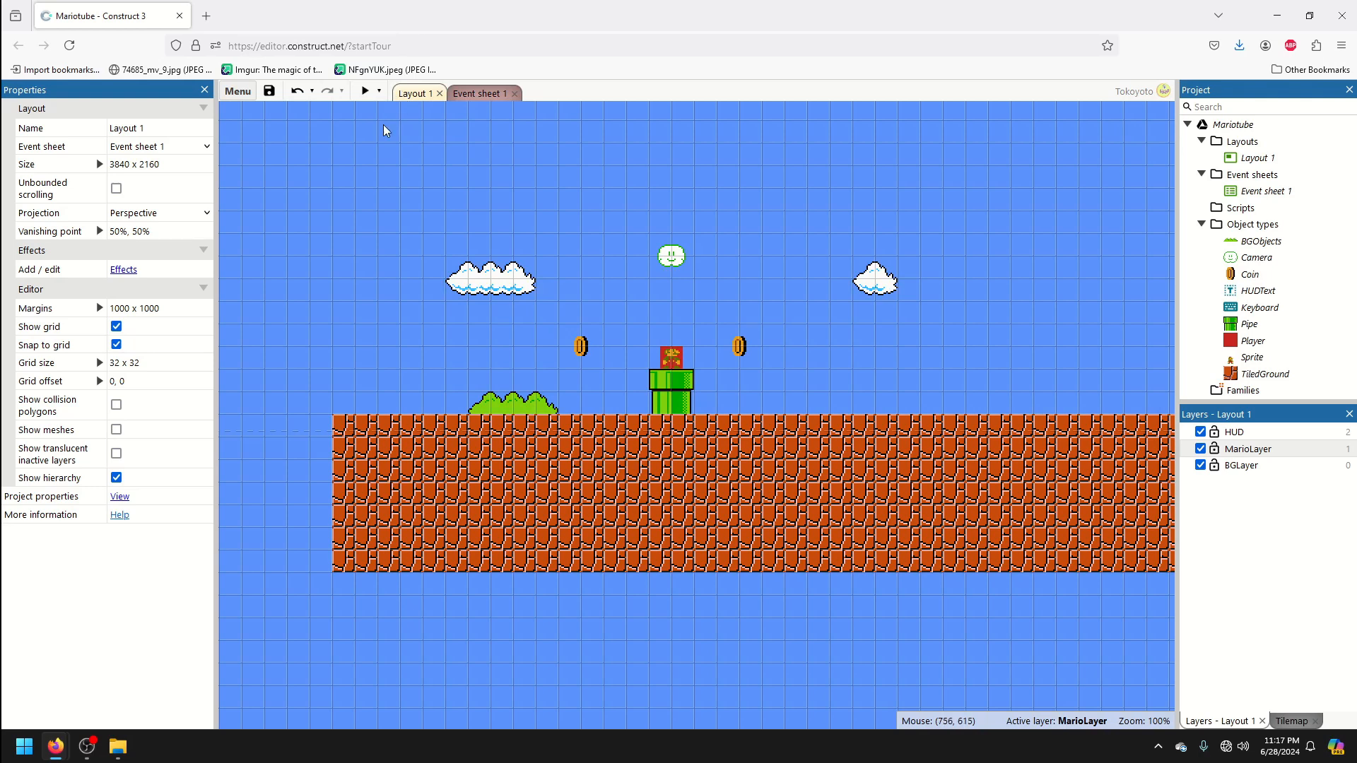
{"action": "left_click", "coordinate": [365, 94]}
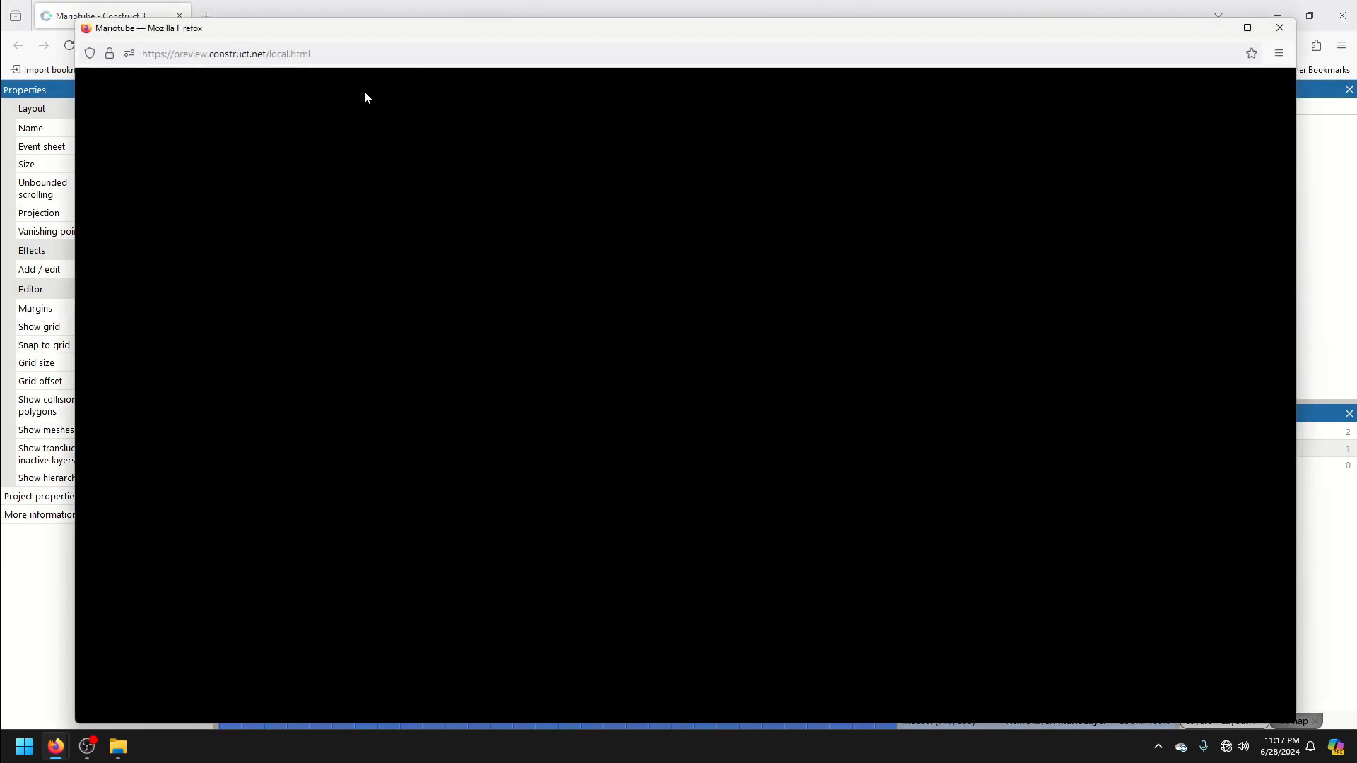
{"action": "key", "text": "Right"}
{"action": "key", "text": "Up"}
{"action": "key", "text": "Right"}
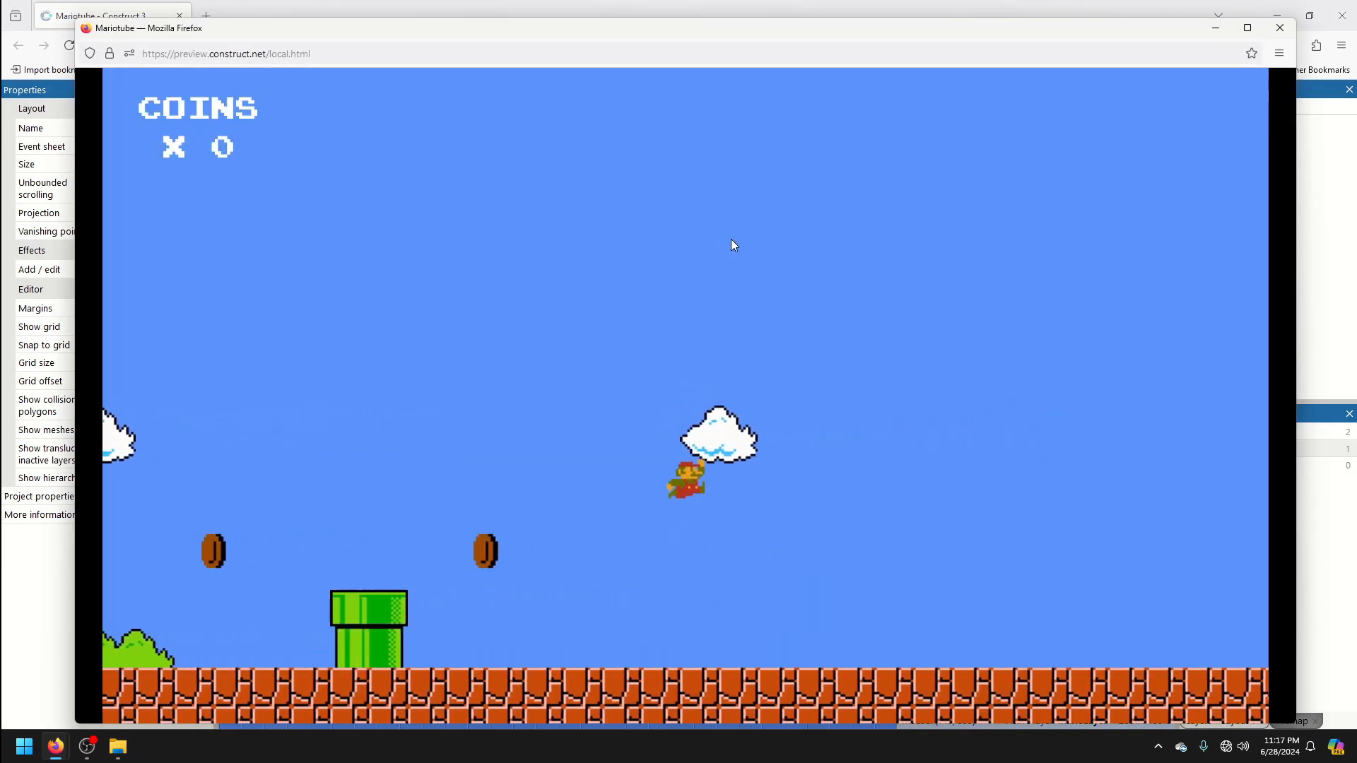
{"action": "key", "text": "Left"}
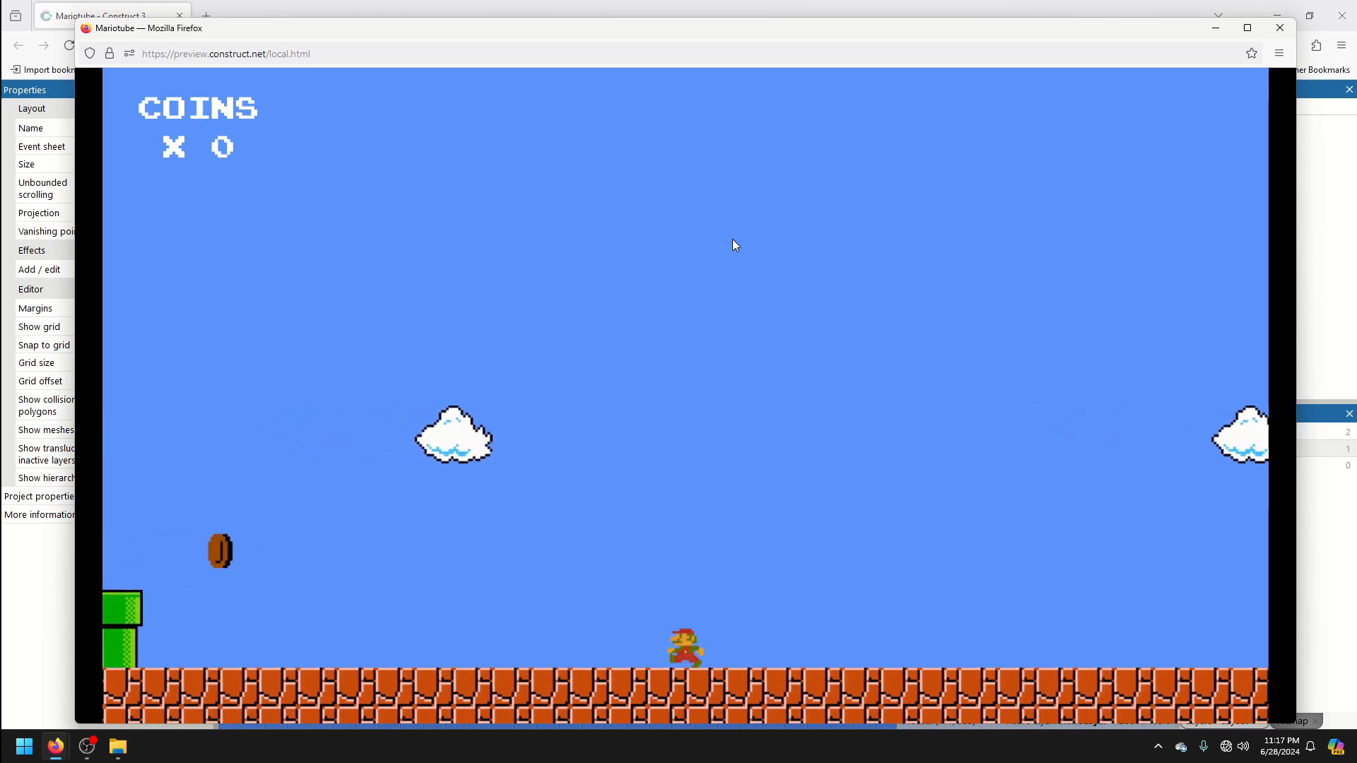
{"action": "key", "text": "Right"}
{"action": "key", "text": "Up"}
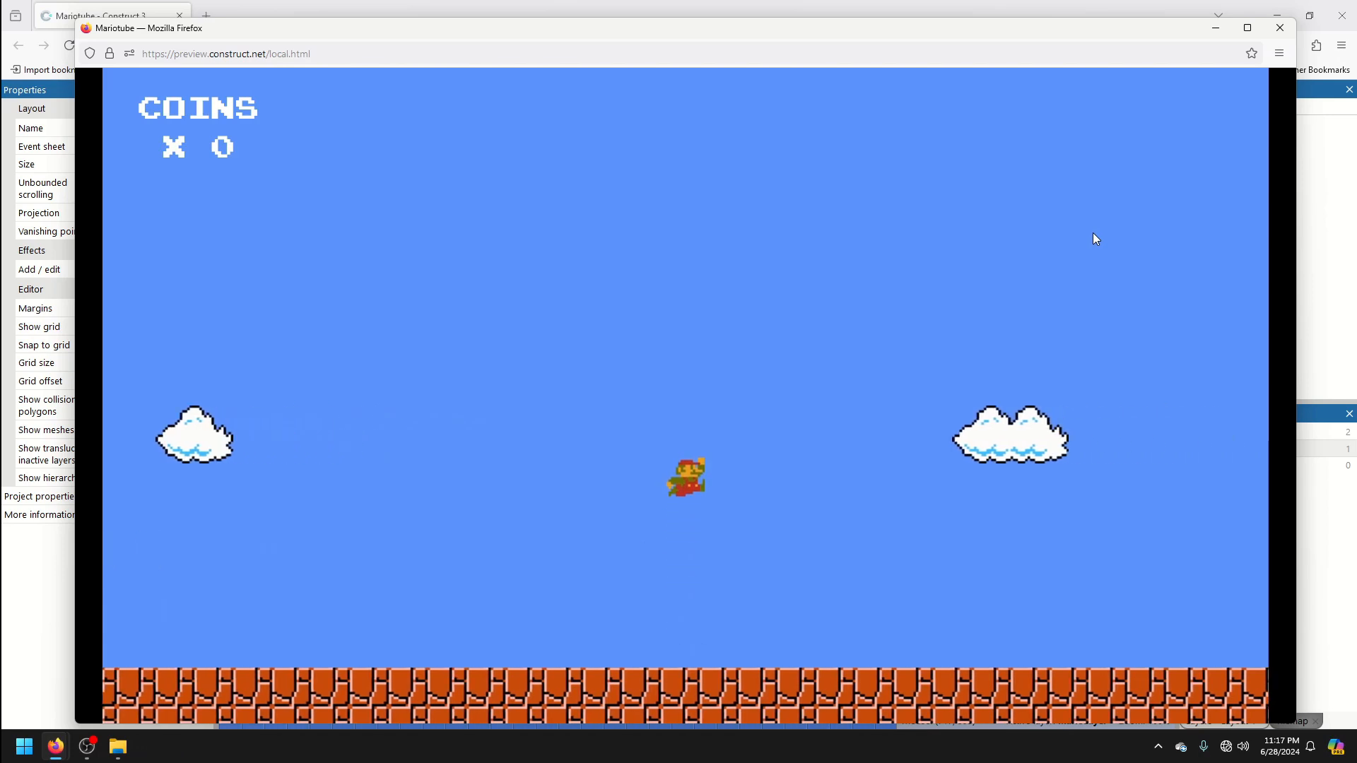
{"action": "key", "text": "Left"}
{"action": "left_click", "coordinate": [1280, 28]}
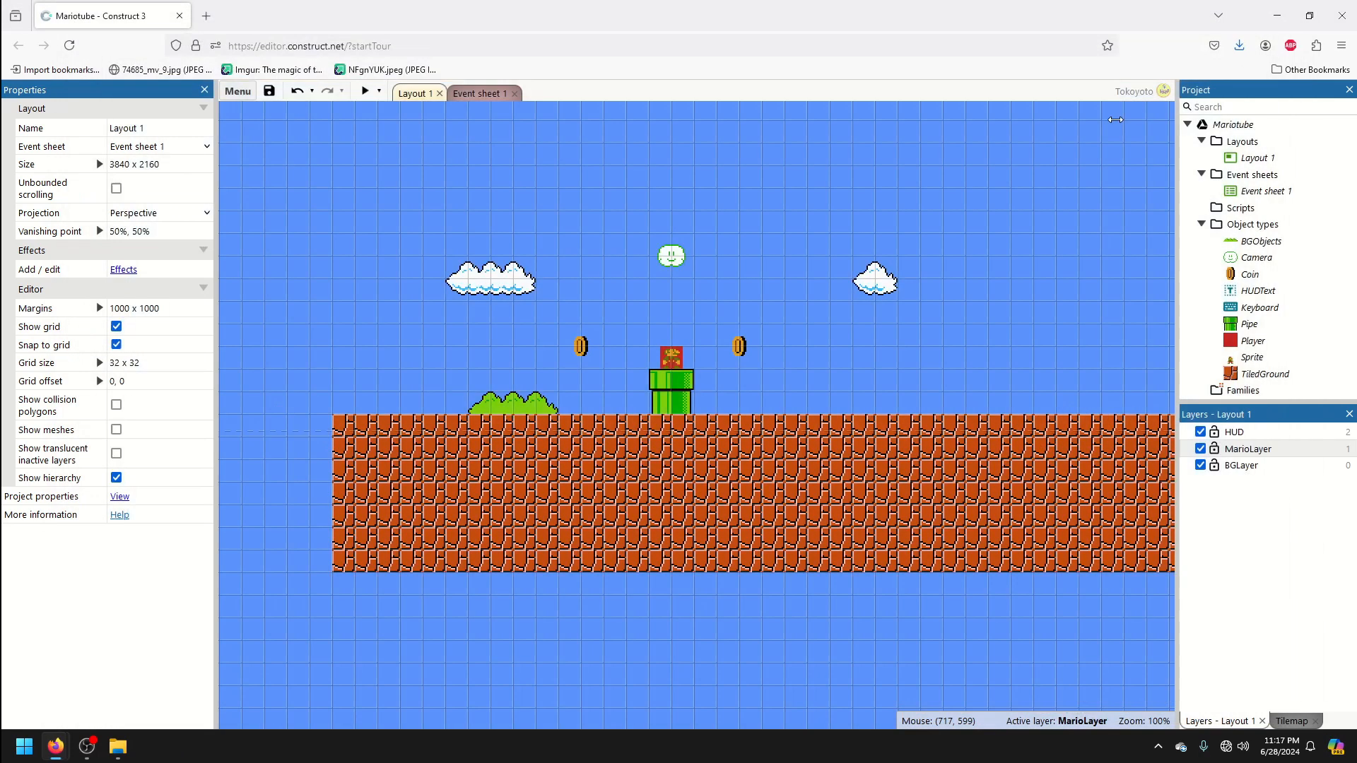
Set the origin of frame 1 in the Mario sprite's Walk animation to Bottom.
{"action": "double_click", "coordinate": [672, 362]}
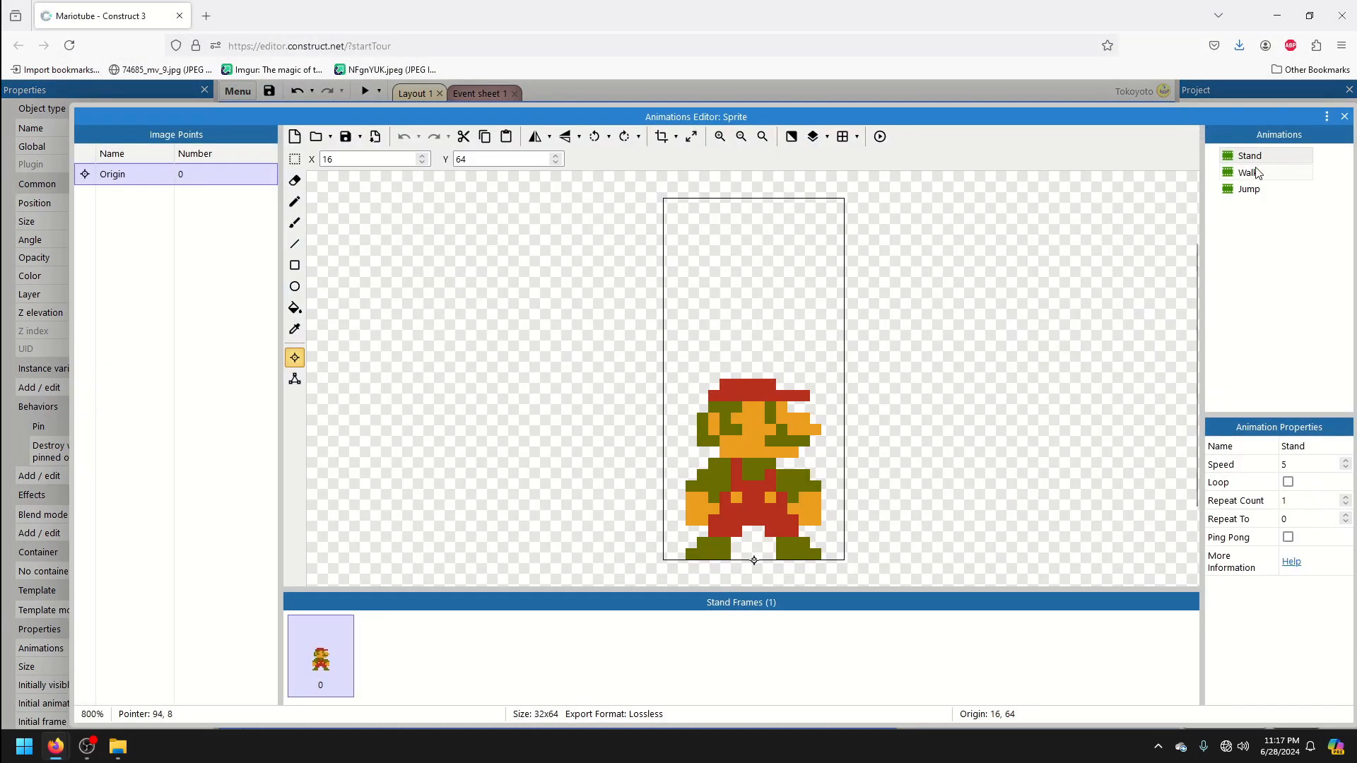
{"action": "left_click", "coordinate": [1255, 173]}
{"action": "left_click", "coordinate": [400, 644]}
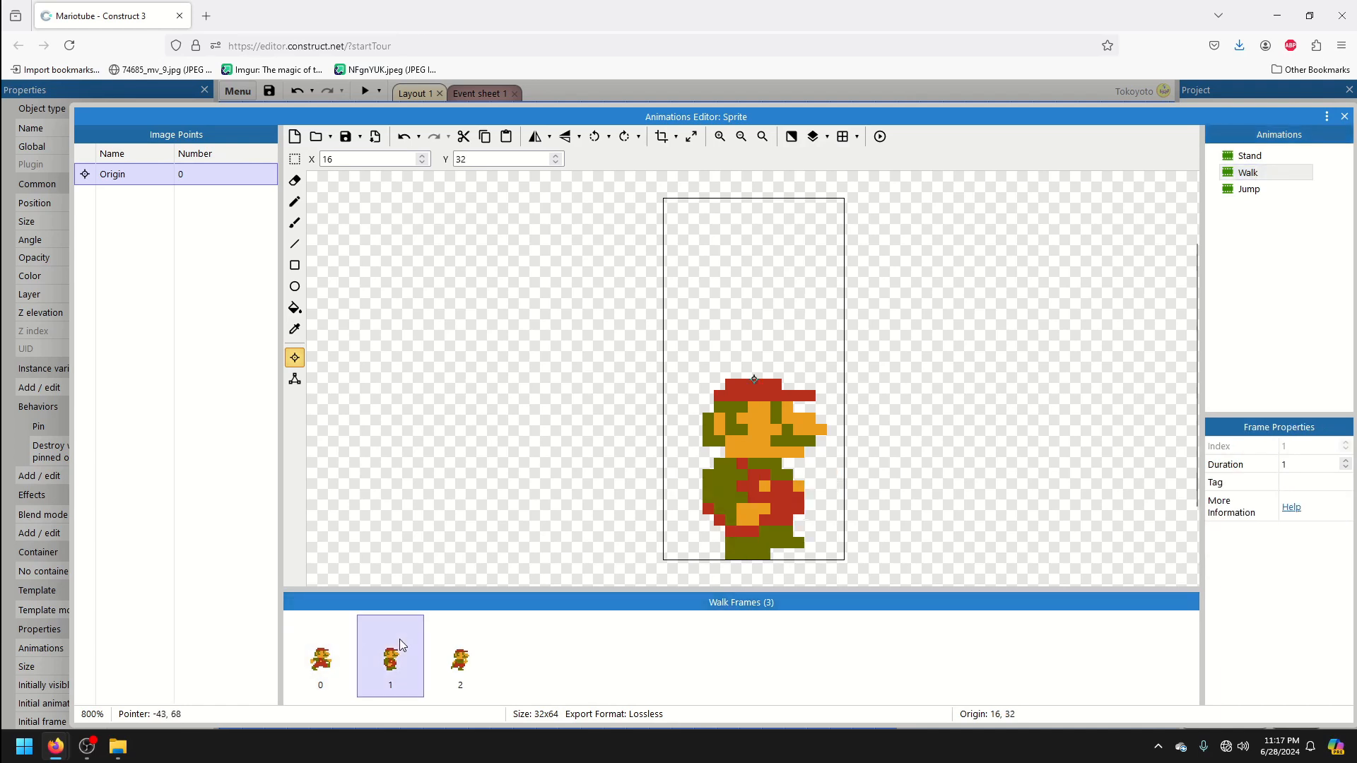
{"action": "right_click", "coordinate": [219, 185]}
{"action": "mouse_move", "coordinate": [381, 282]}
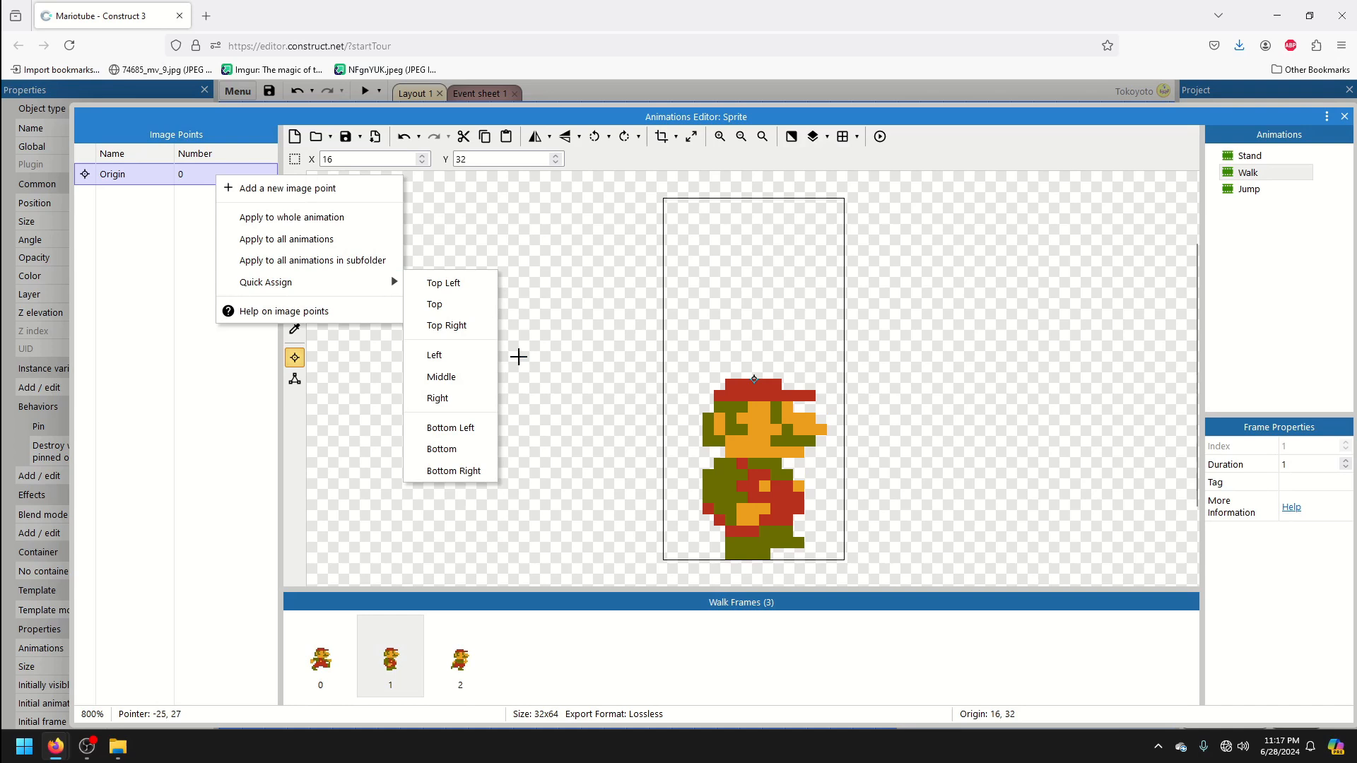
{"action": "left_click", "coordinate": [464, 448]}
Set the origin of Walk frame 2 to Bottom, close the Animations Editor and save the project.
{"action": "left_click", "coordinate": [460, 655]}
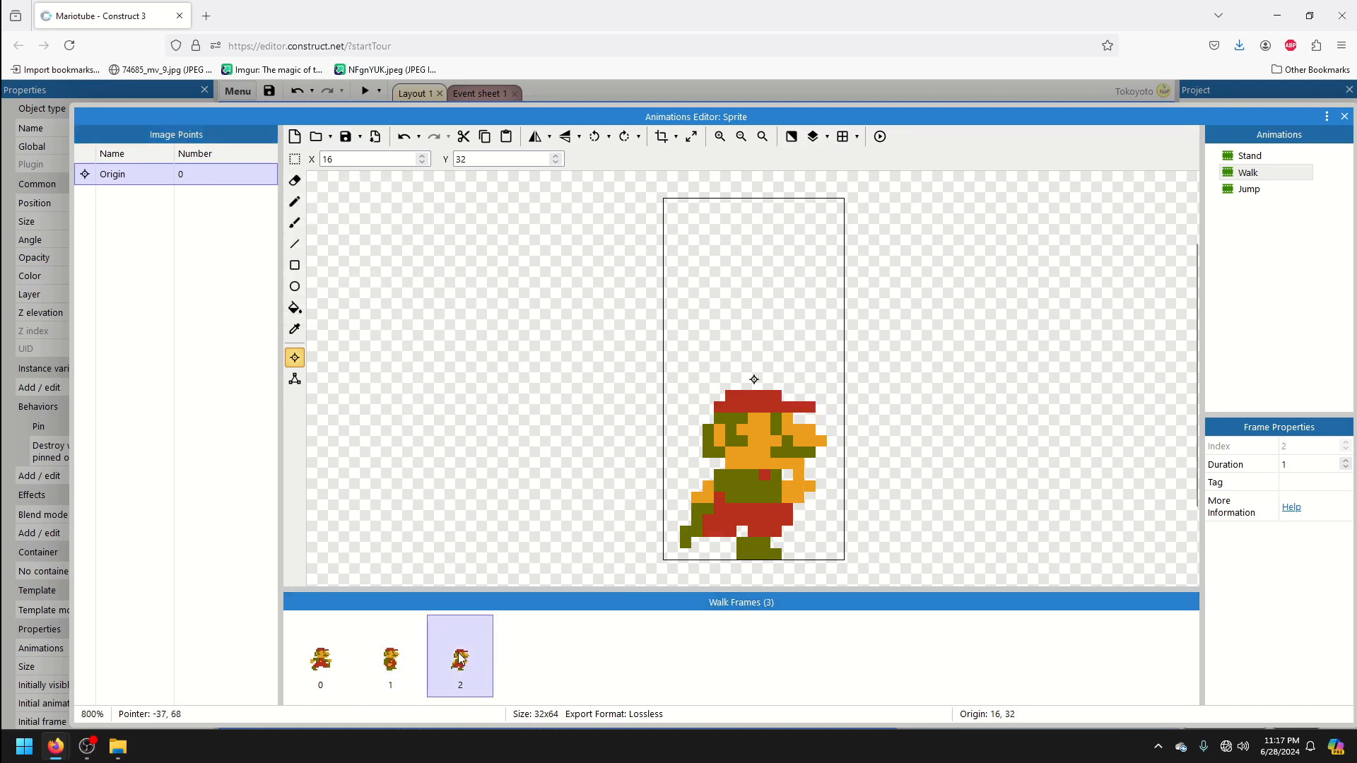
{"action": "right_click", "coordinate": [212, 183]}
{"action": "mouse_move", "coordinate": [364, 286]}
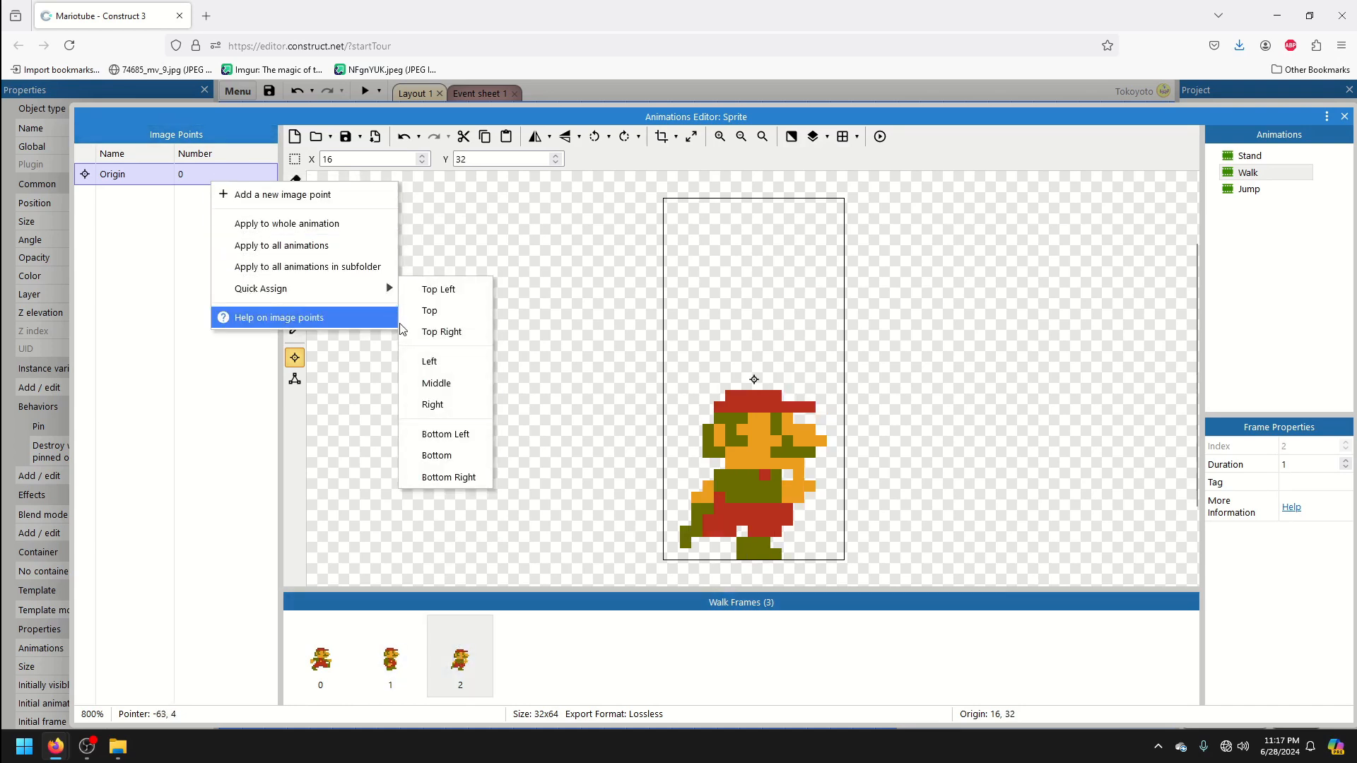
{"action": "left_click", "coordinate": [433, 456]}
{"action": "left_click", "coordinate": [309, 663]}
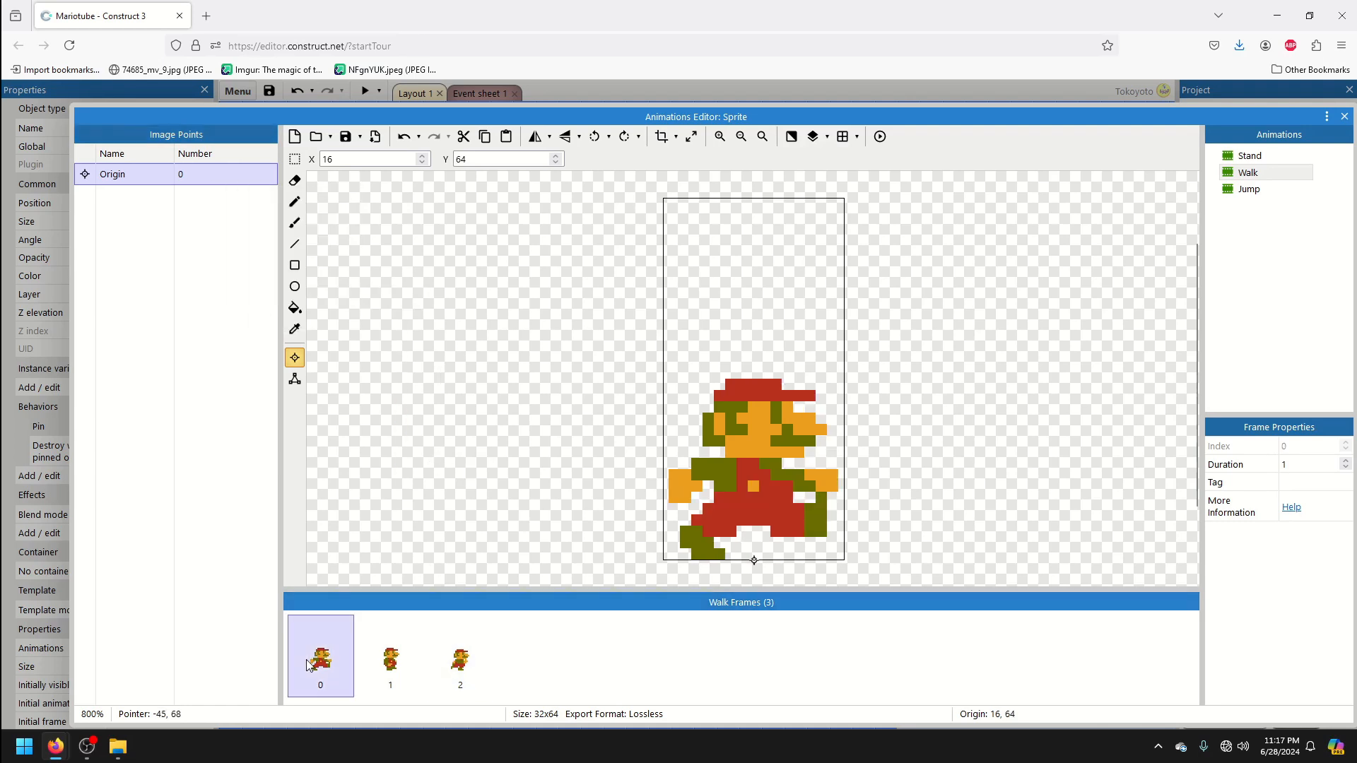
{"action": "left_click", "coordinate": [1344, 117]}
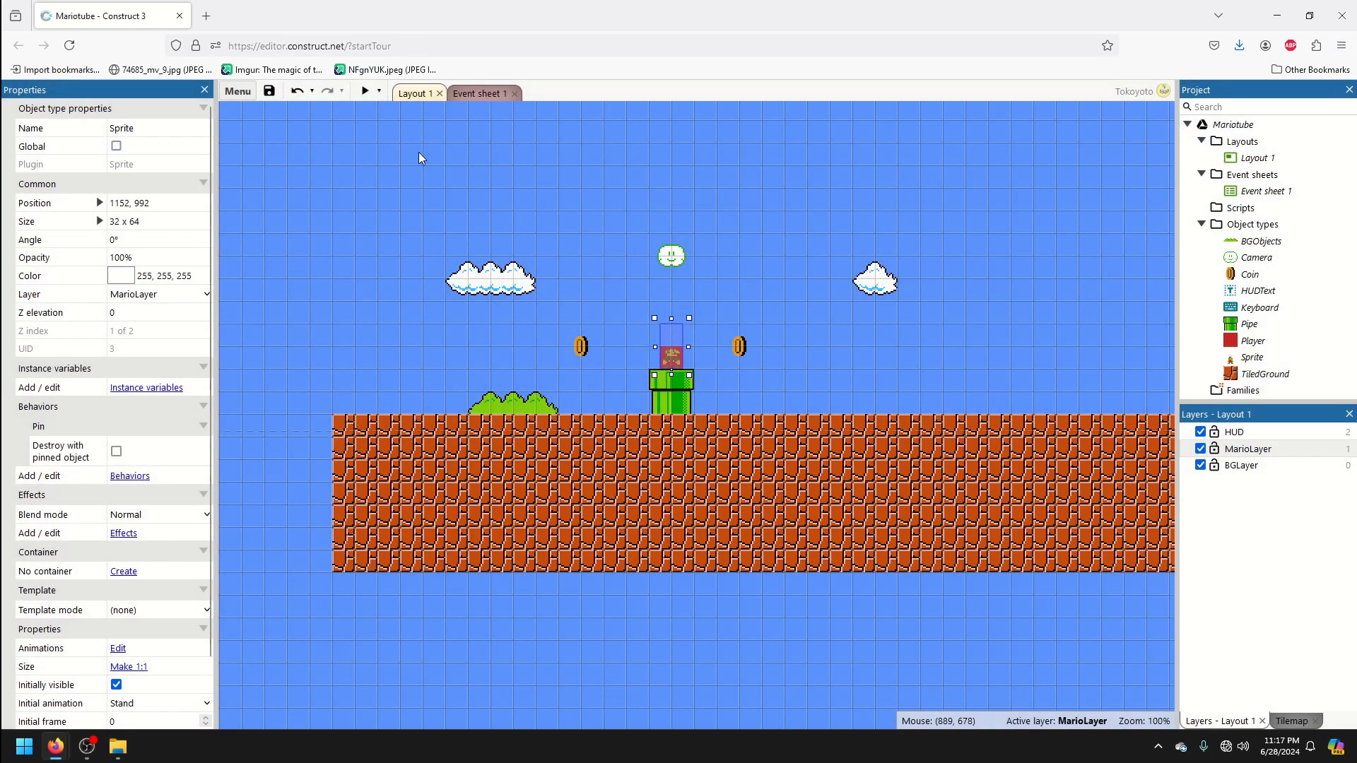
{"action": "left_click", "coordinate": [272, 90]}
Preview the layout, test Mario walking and jumping in both directions and collecting the coins, and close the preview.
{"action": "left_click", "coordinate": [365, 91]}
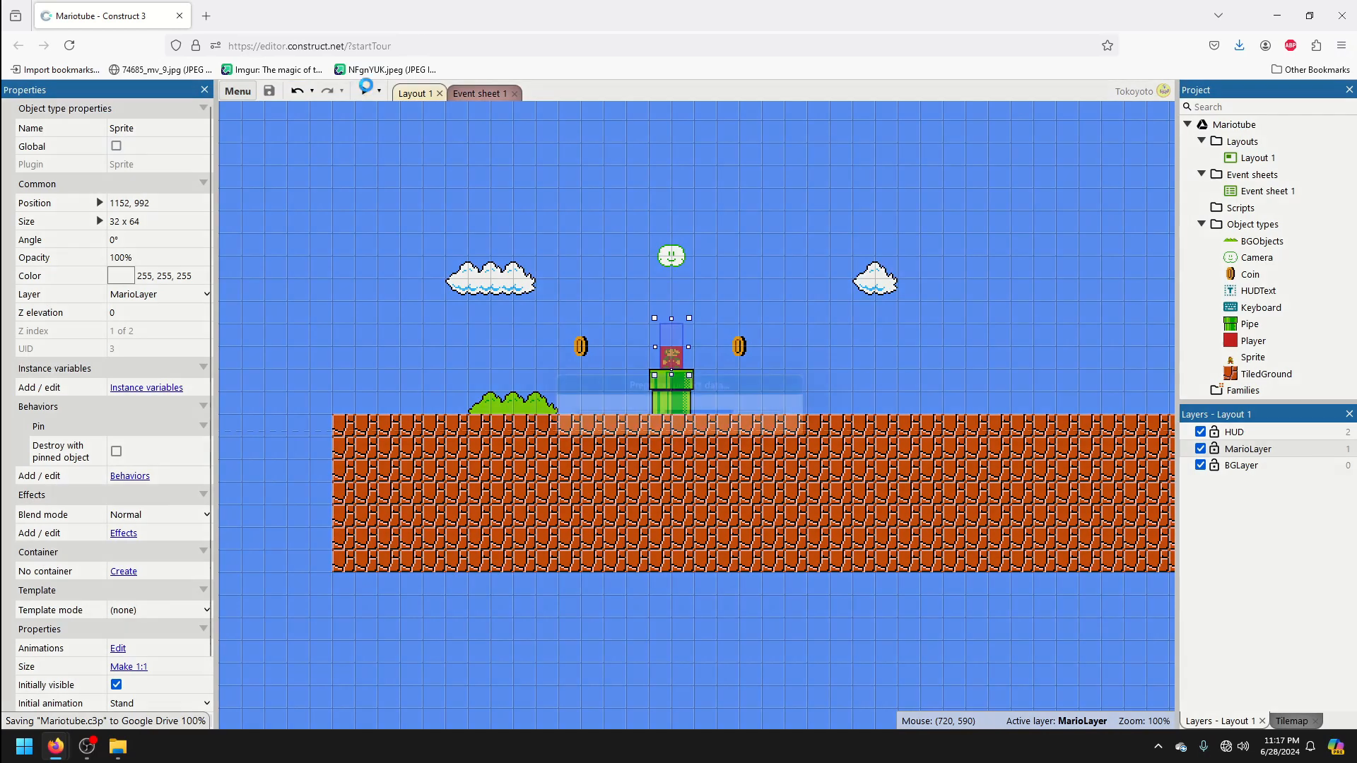
{"action": "key", "text": "Right"}
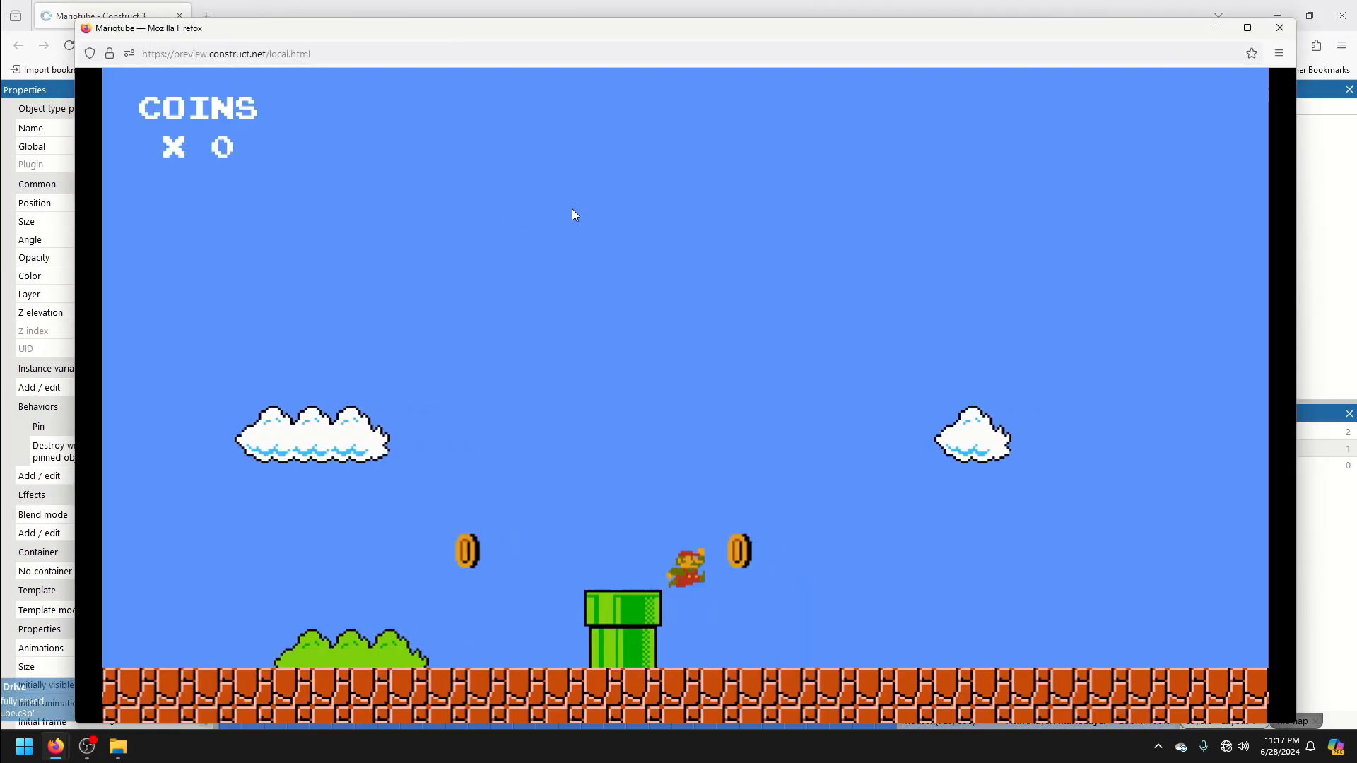
{"action": "key", "text": "Left"}
{"action": "key", "text": "Up"}
{"action": "key", "text": "Right"}
{"action": "key", "text": "Up"}
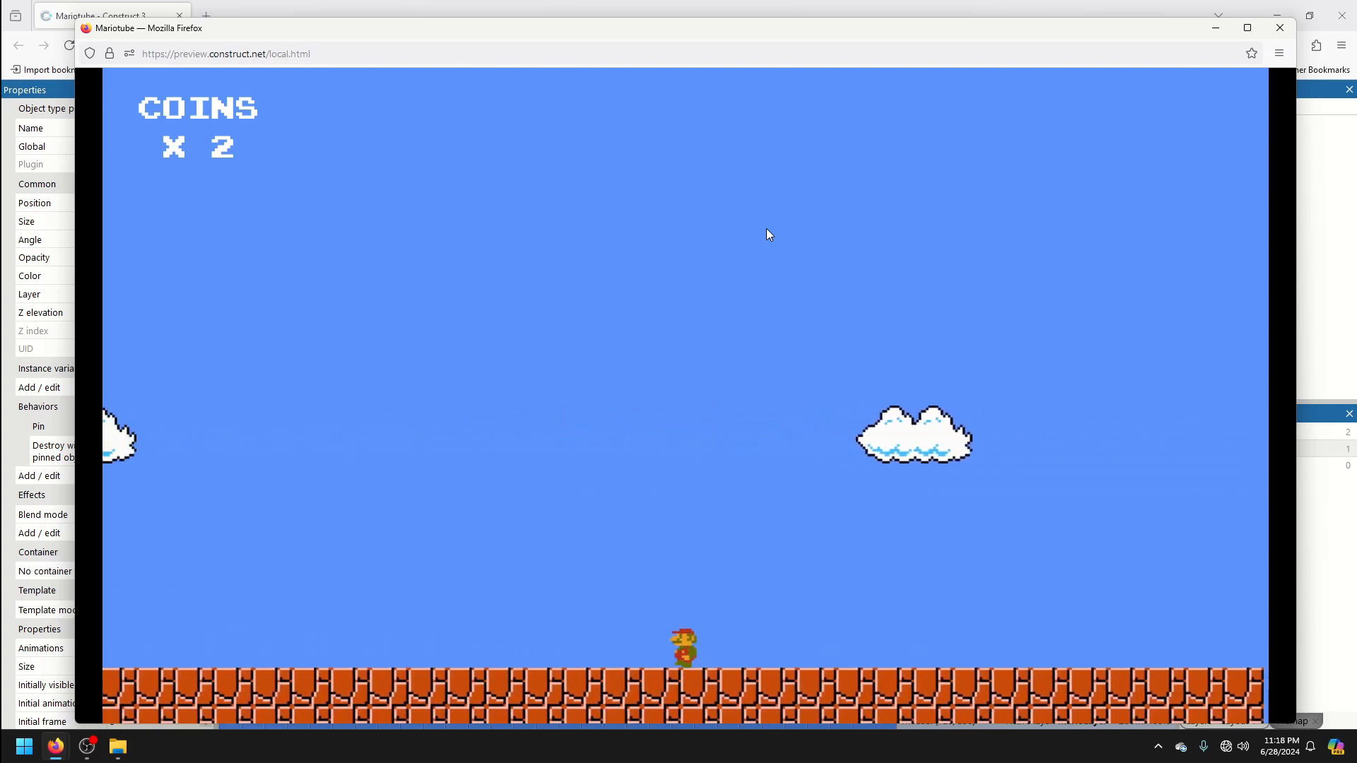
{"action": "key", "text": "Up"}
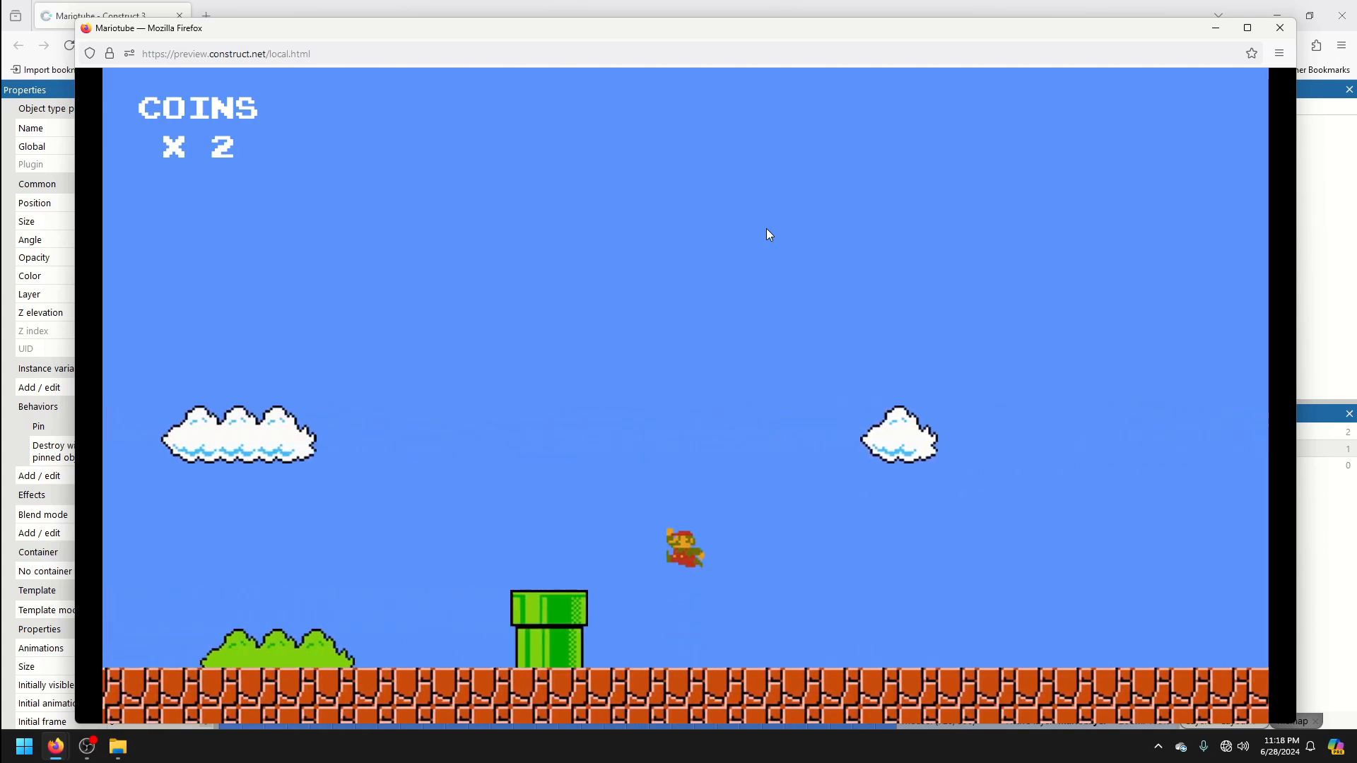
{"action": "key", "text": "Right"}
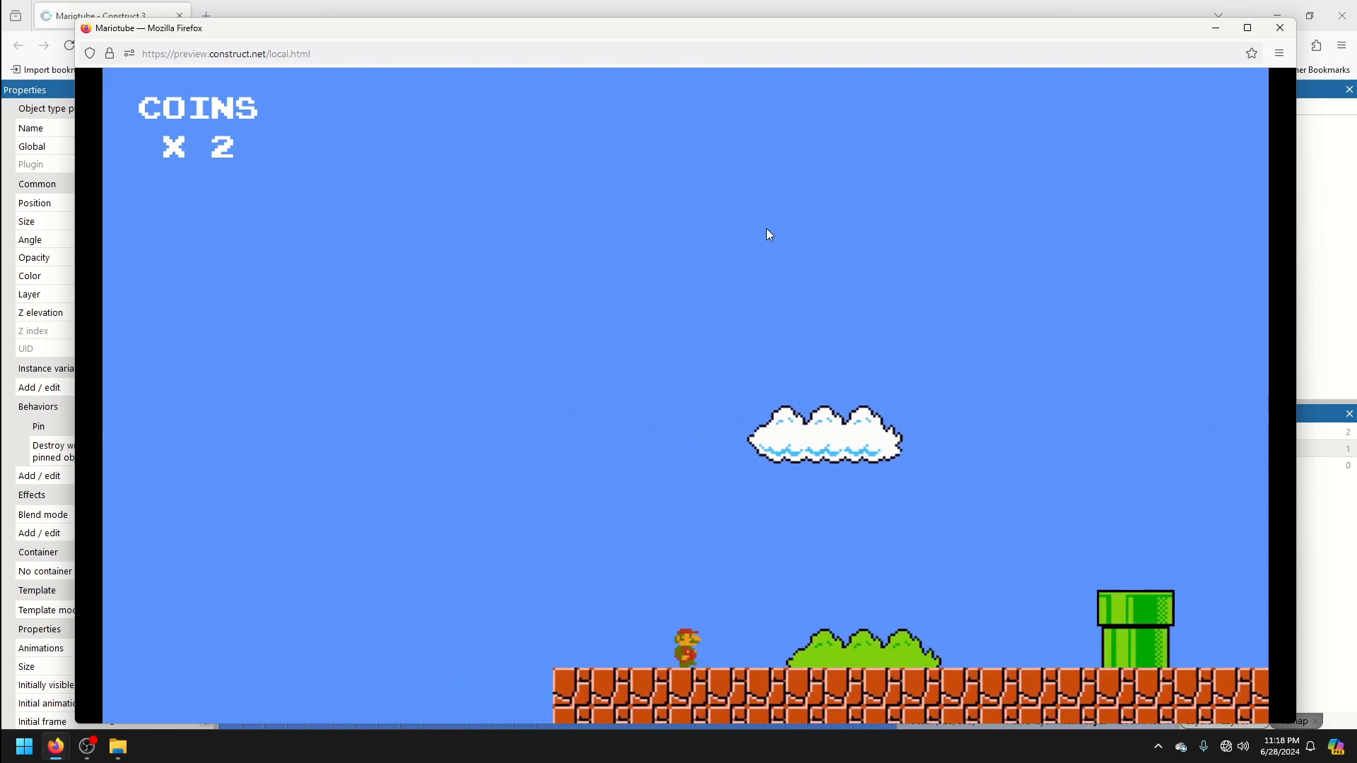
{"action": "key", "text": "Up"}
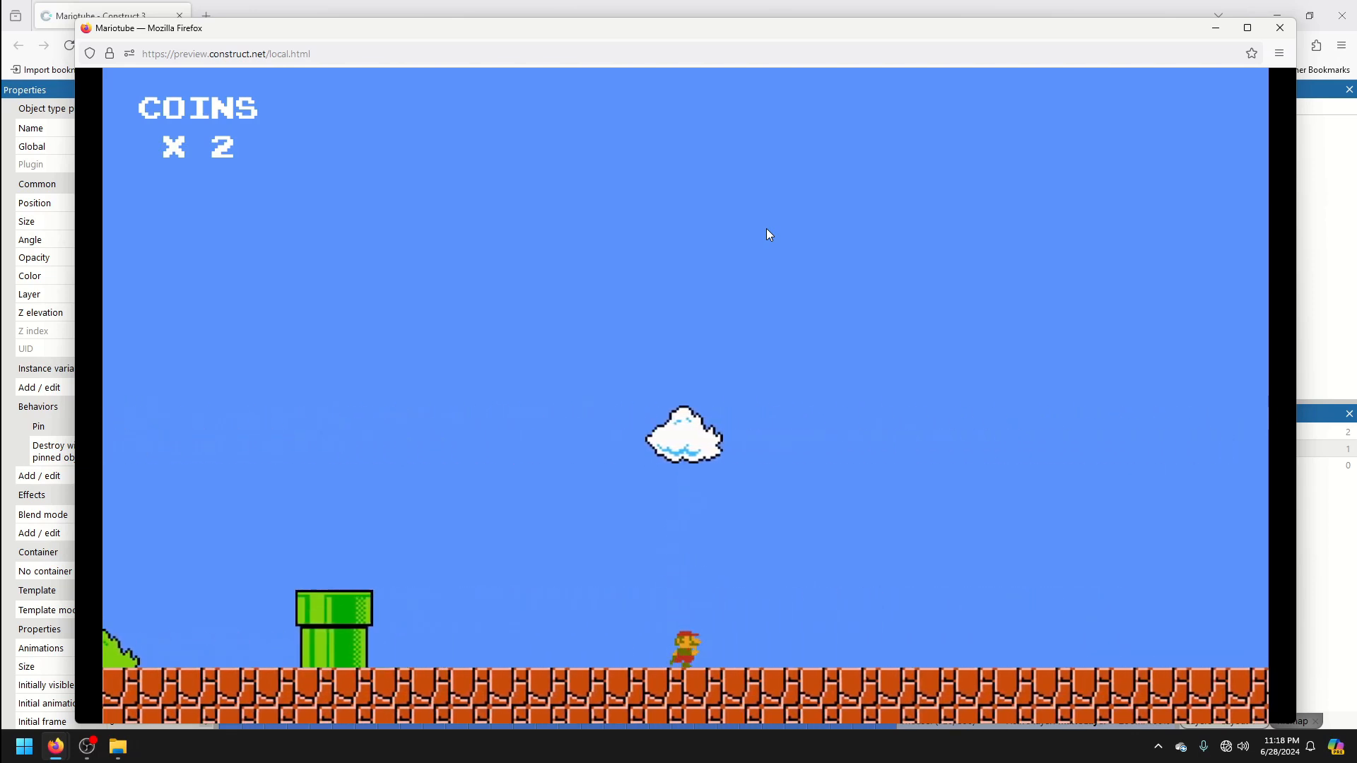
{"action": "key", "text": "Right"}
{"action": "key", "text": "Right"}
{"action": "key", "text": "Up"}
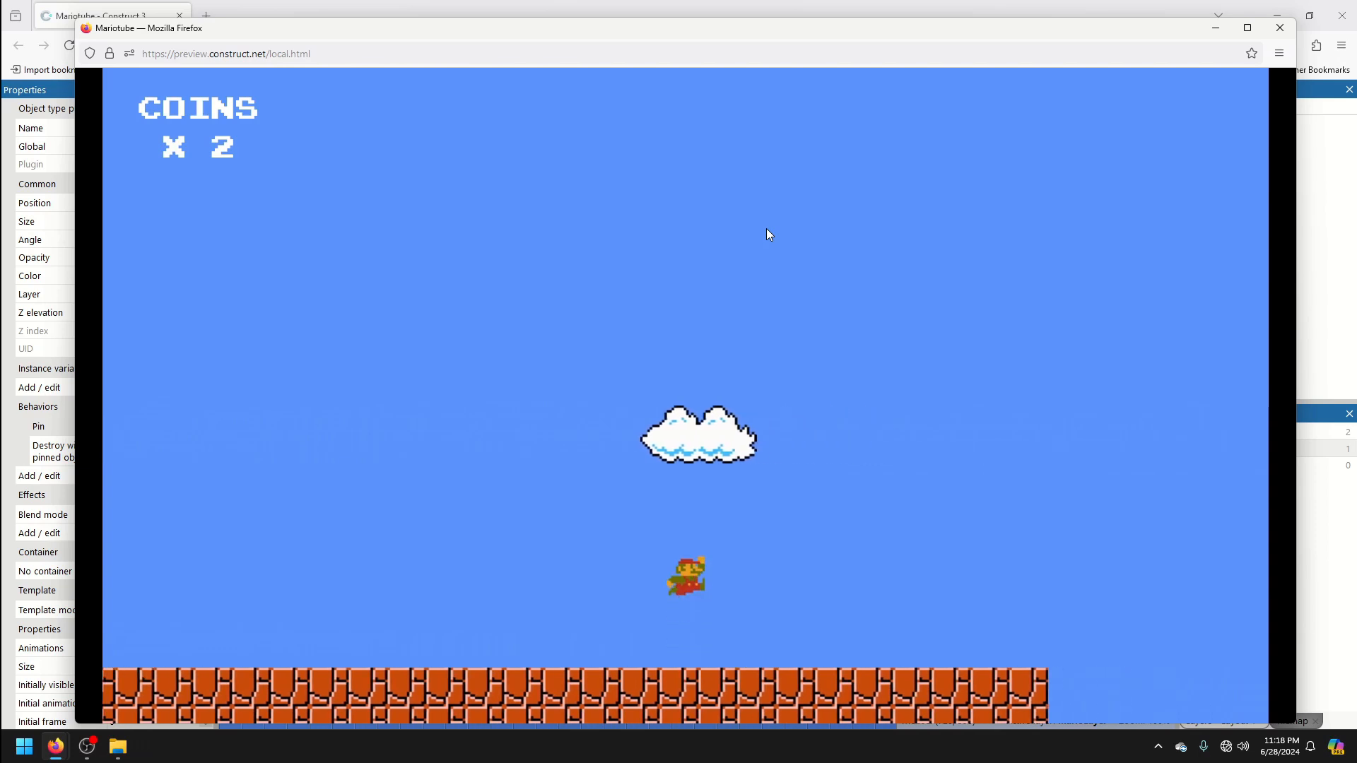
{"action": "key", "text": "Left"}
{"action": "key", "text": "Left"}
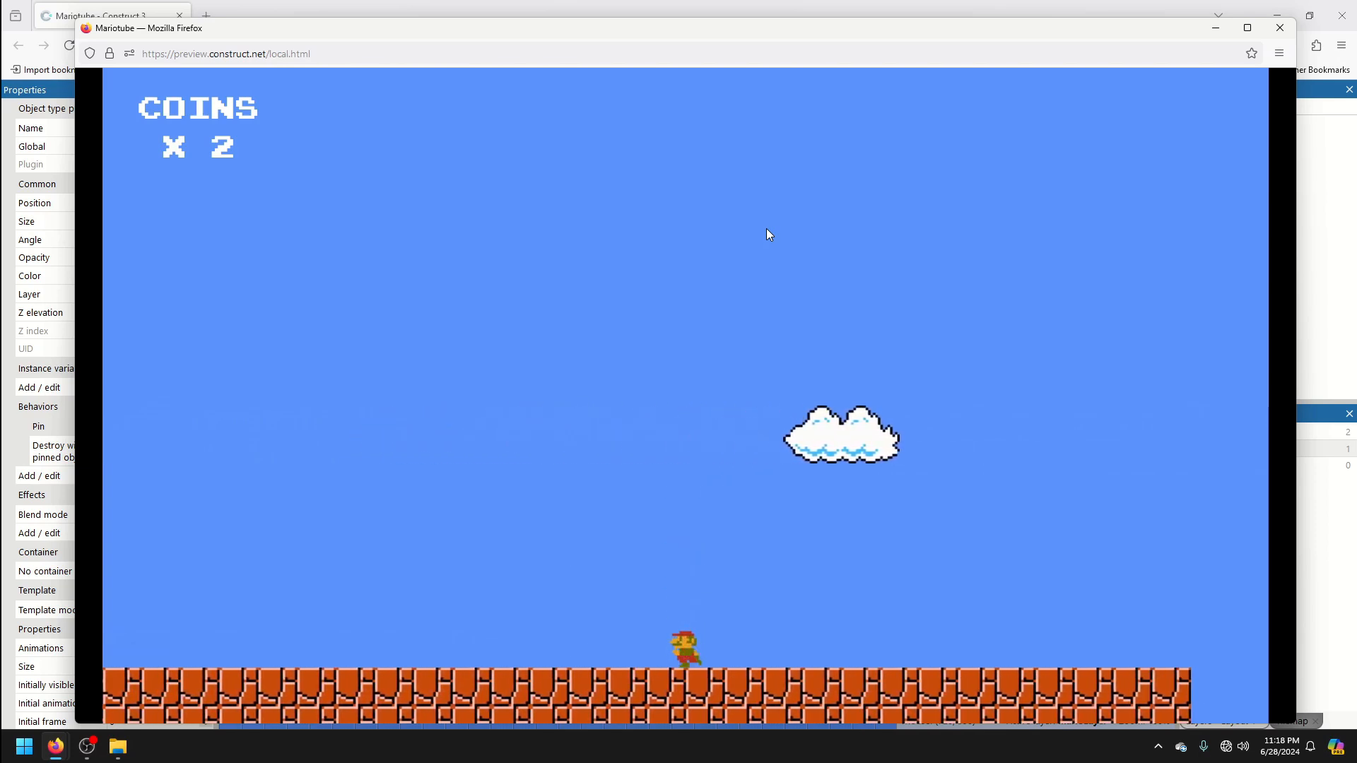
{"action": "key", "text": "Left"}
{"action": "key", "text": "Up"}
{"action": "key", "text": "Left"}
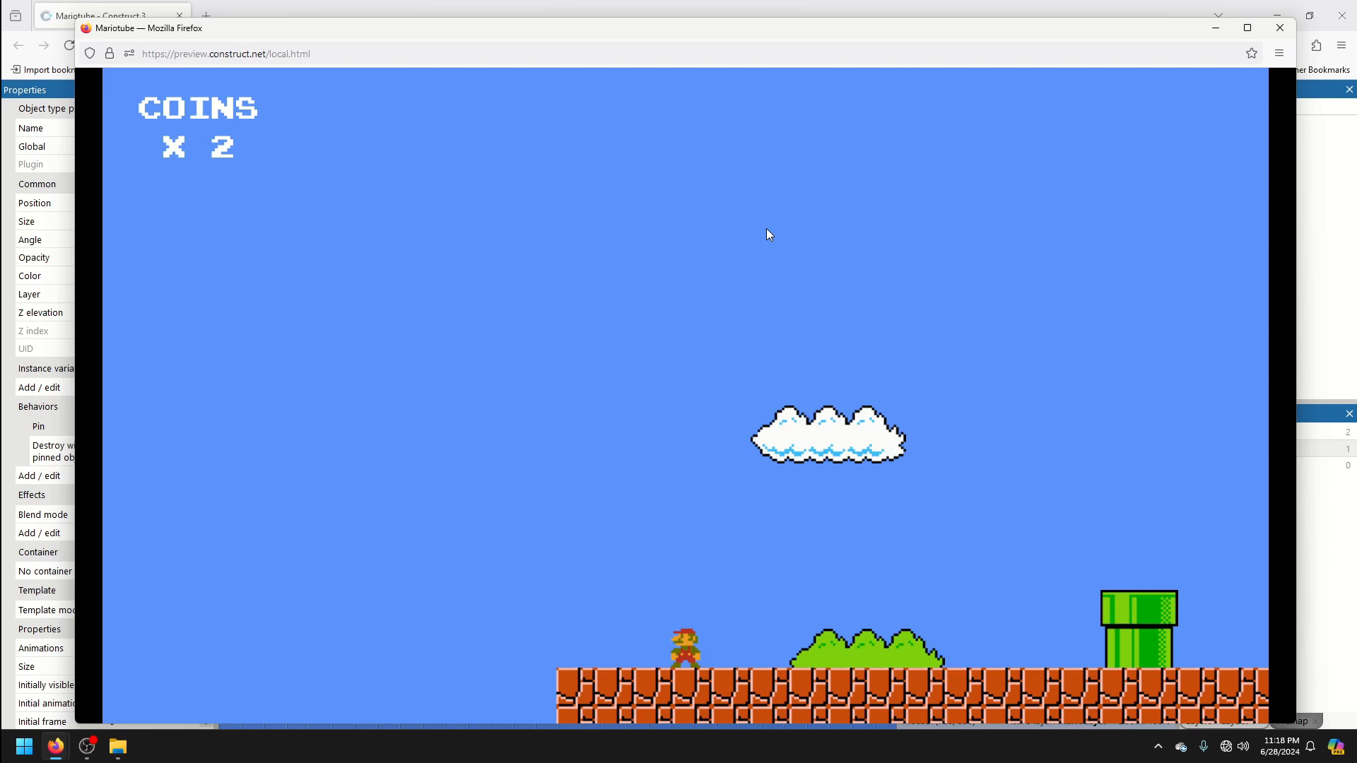
{"action": "key", "text": "Right"}
{"action": "key", "text": "Up"}
{"action": "key", "text": "Right"}
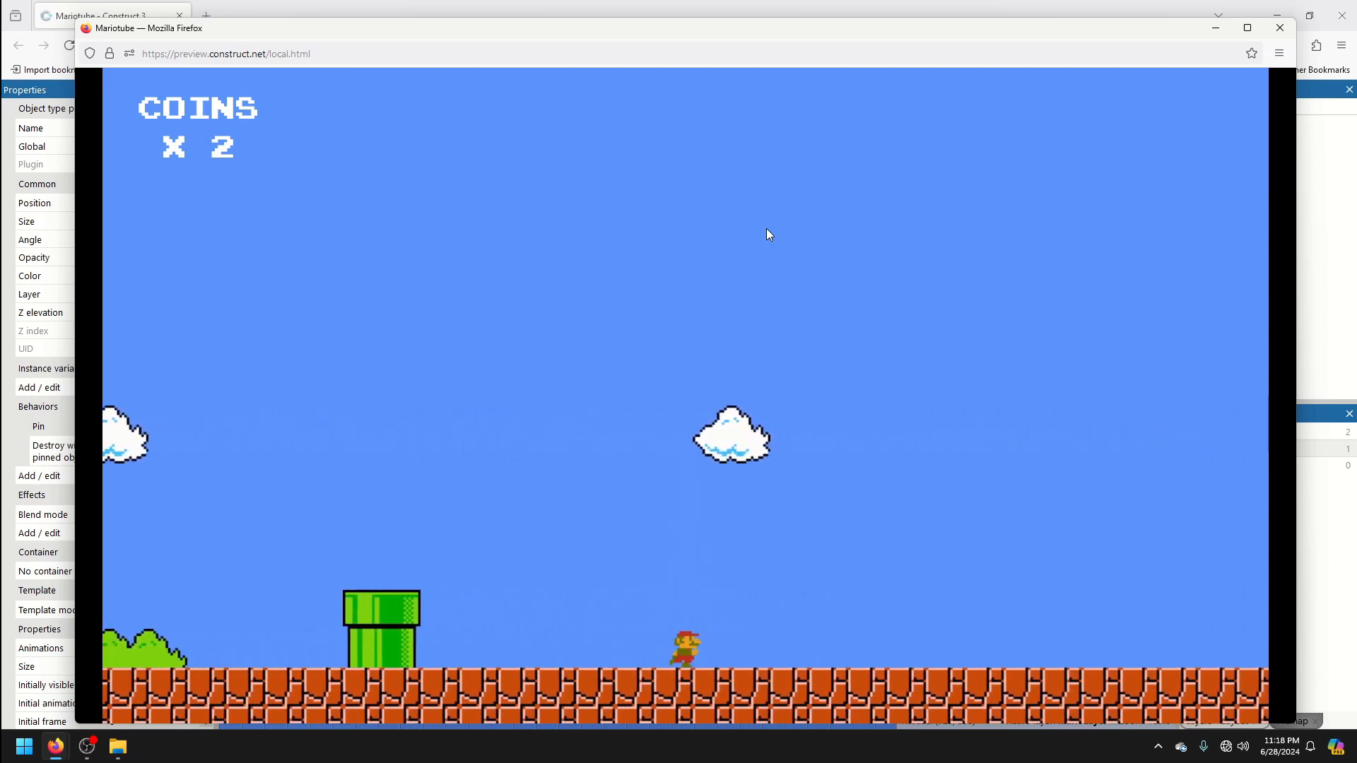
{"action": "key", "text": "Right"}
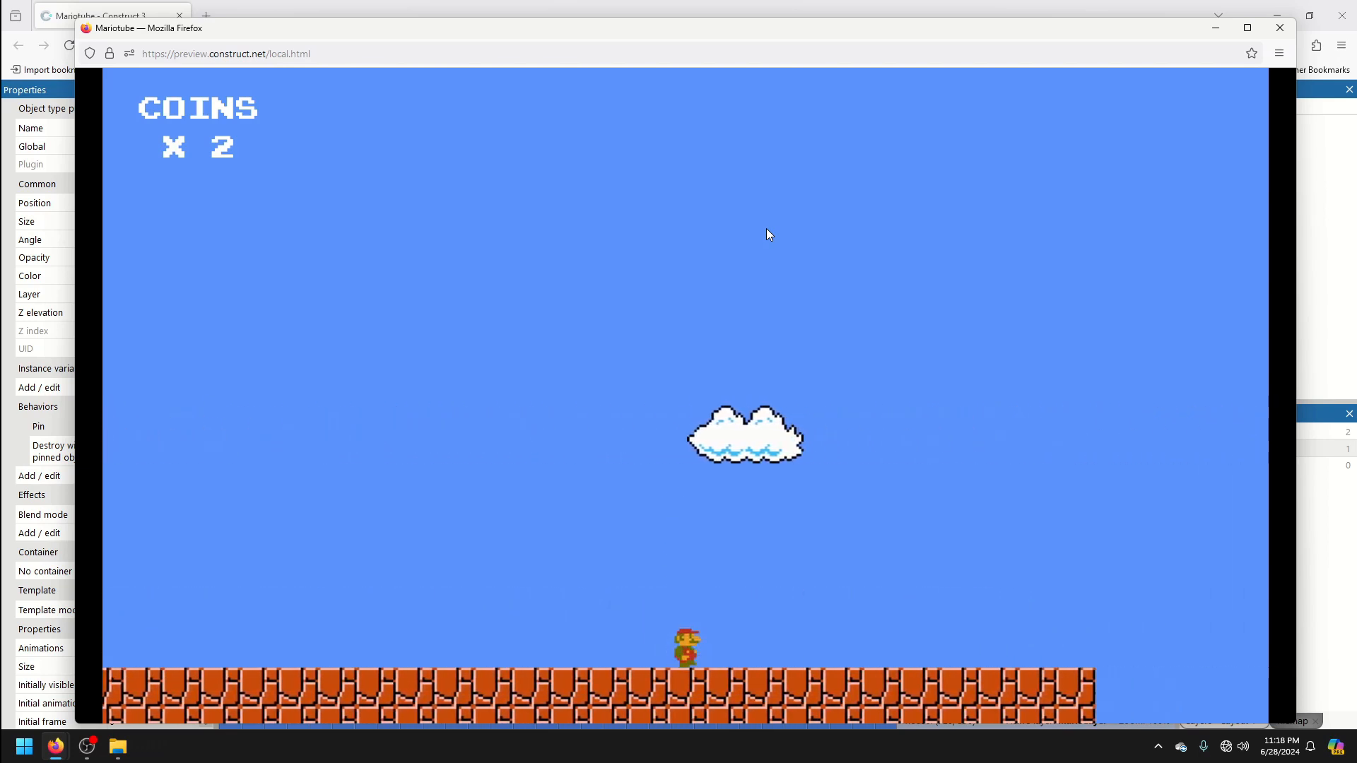
{"action": "key", "text": "Left"}
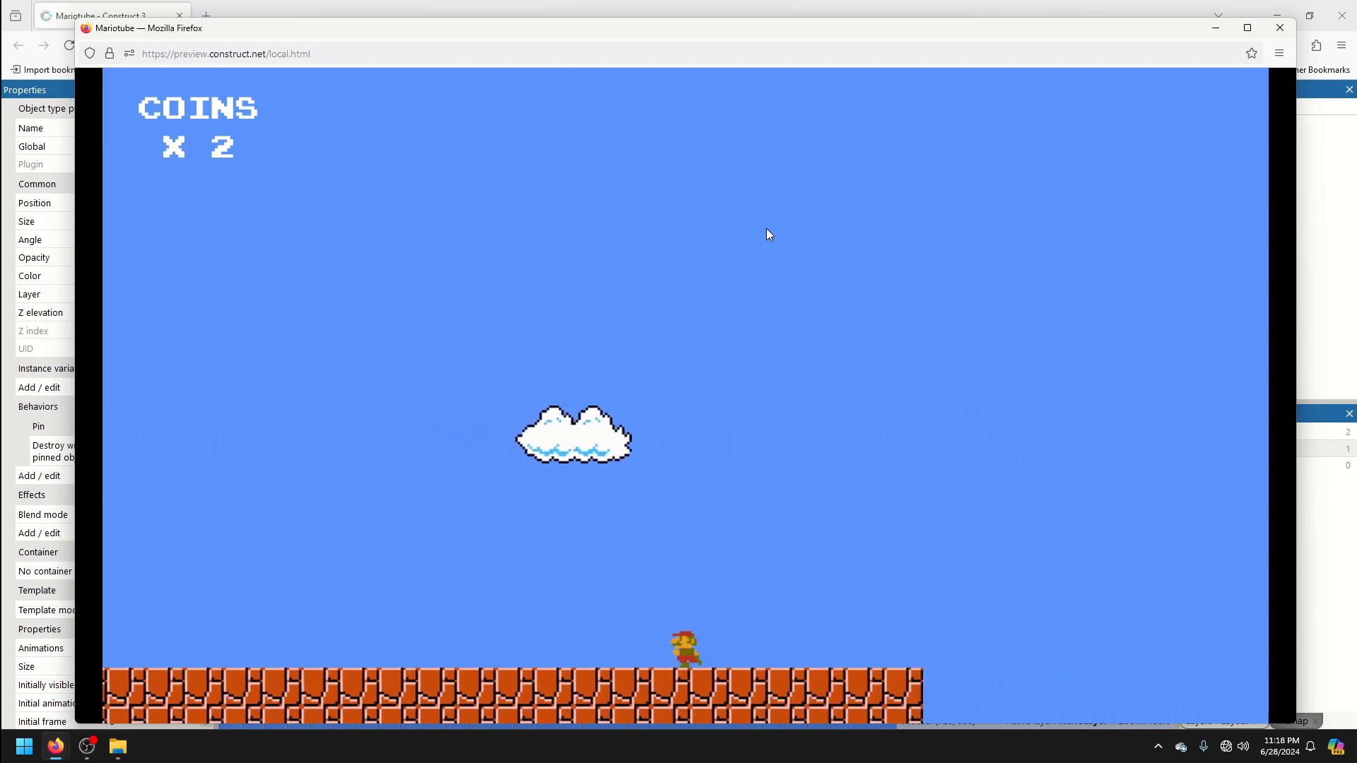
{"action": "key", "text": "Up"}
{"action": "key", "text": "Left"}
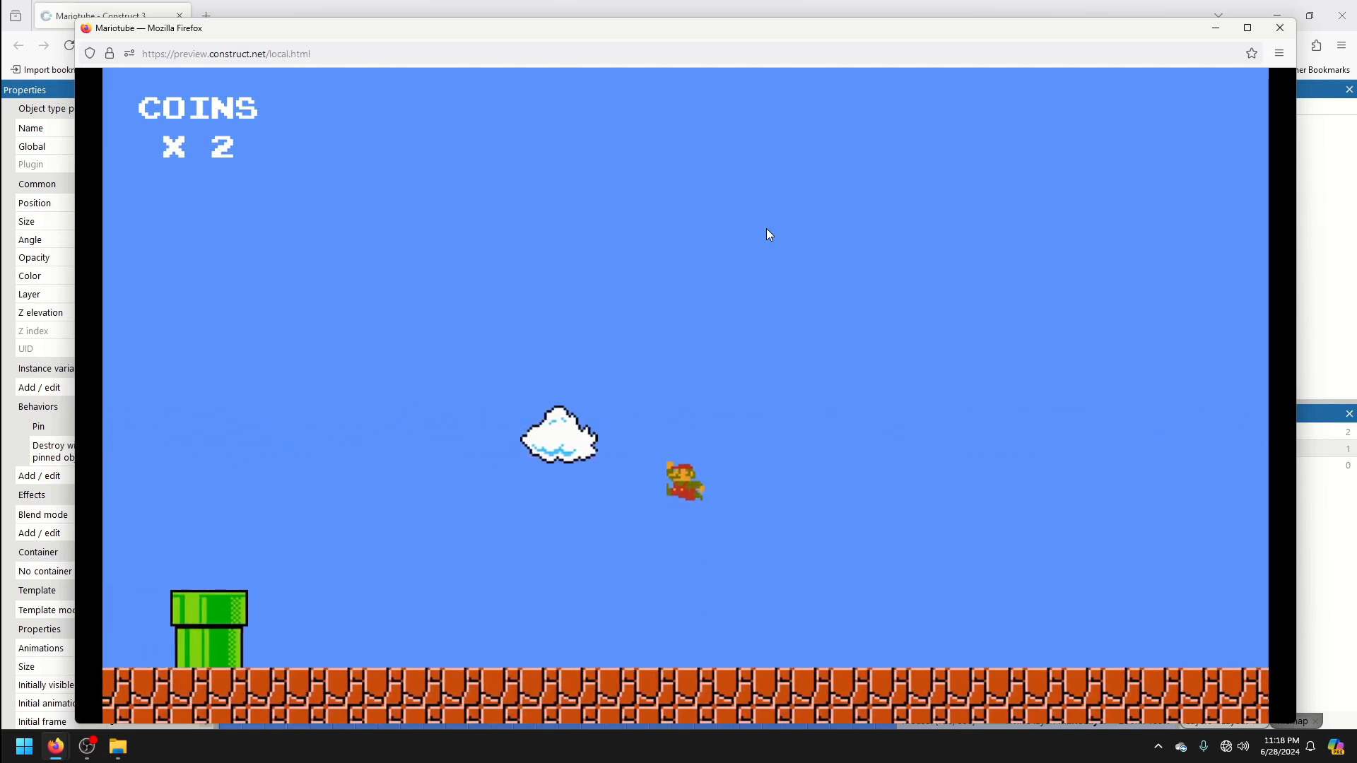
{"action": "key", "text": "Up"}
{"action": "key", "text": "Right"}
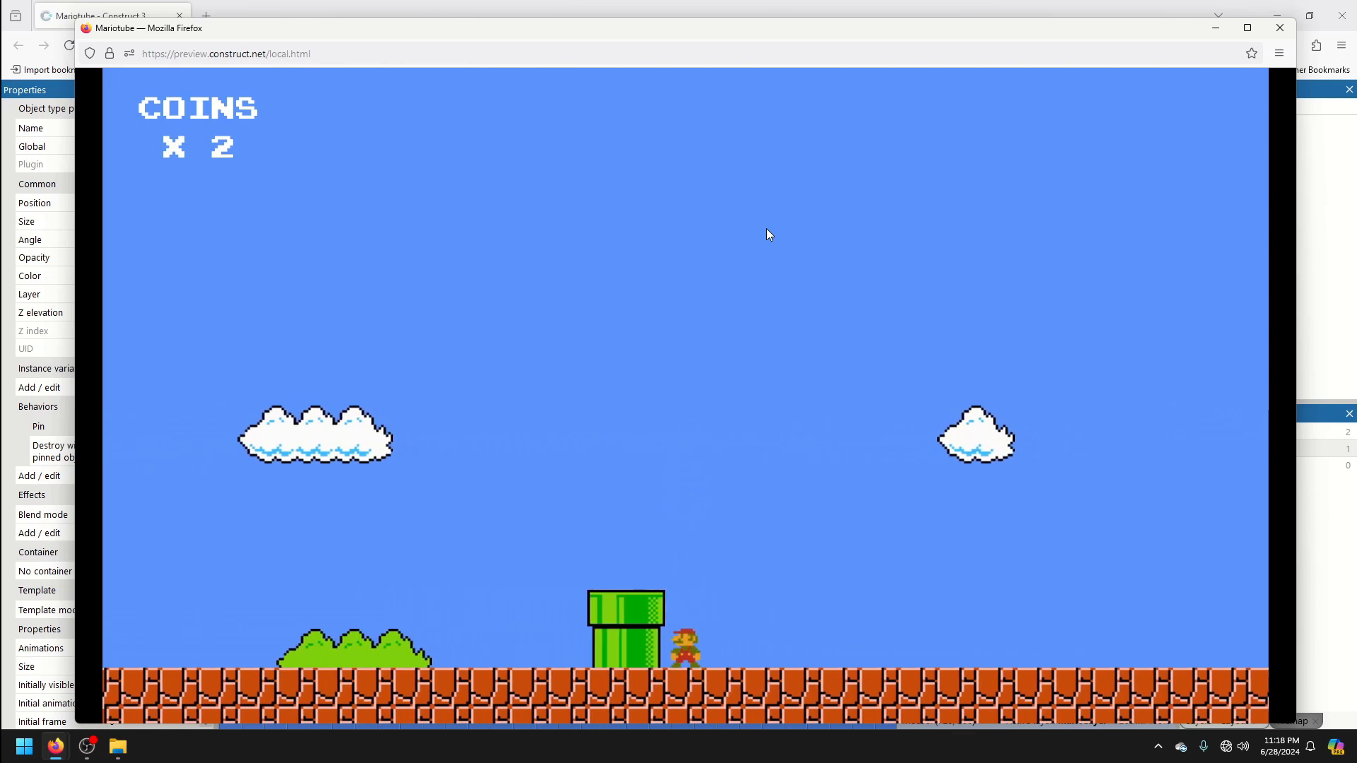
{"action": "key", "text": "Left"}
{"action": "key", "text": "Up"}
{"action": "key", "text": "Right"}
{"action": "key", "text": "Left"}
{"action": "key", "text": "Right"}
{"action": "key", "text": "Left"}
{"action": "key", "text": "Right"}
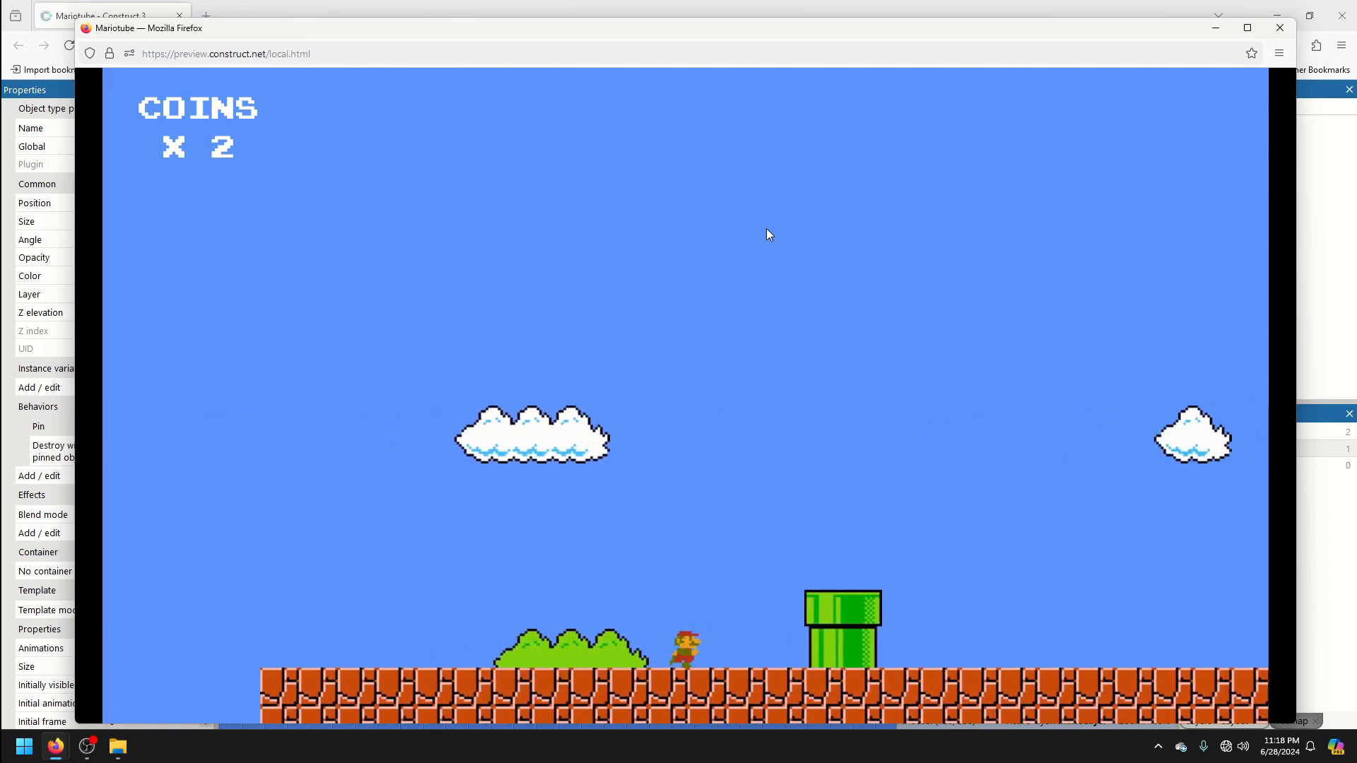
{"action": "key", "text": "Left"}
{"action": "key", "text": "Up"}
{"action": "key", "text": "Right"}
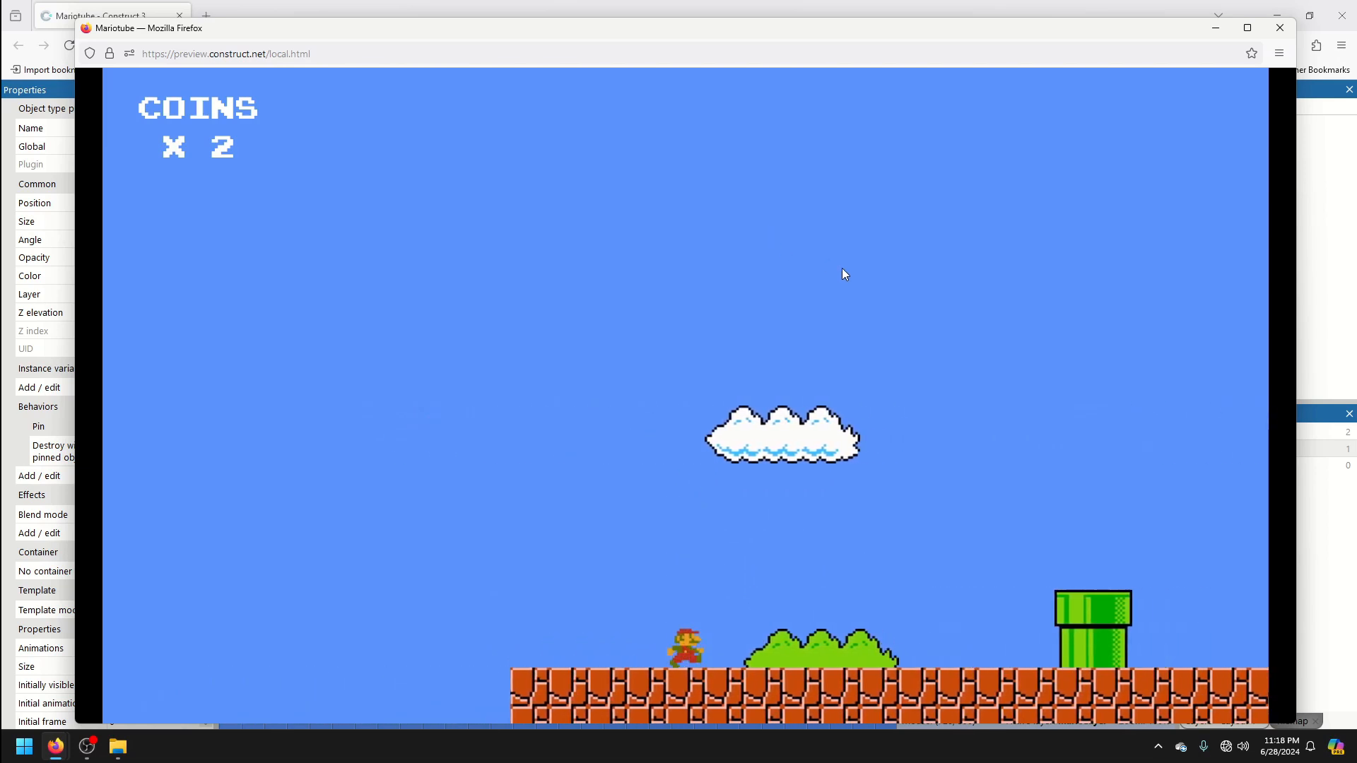
{"action": "key", "text": "Up"}
{"action": "key", "text": "Right"}
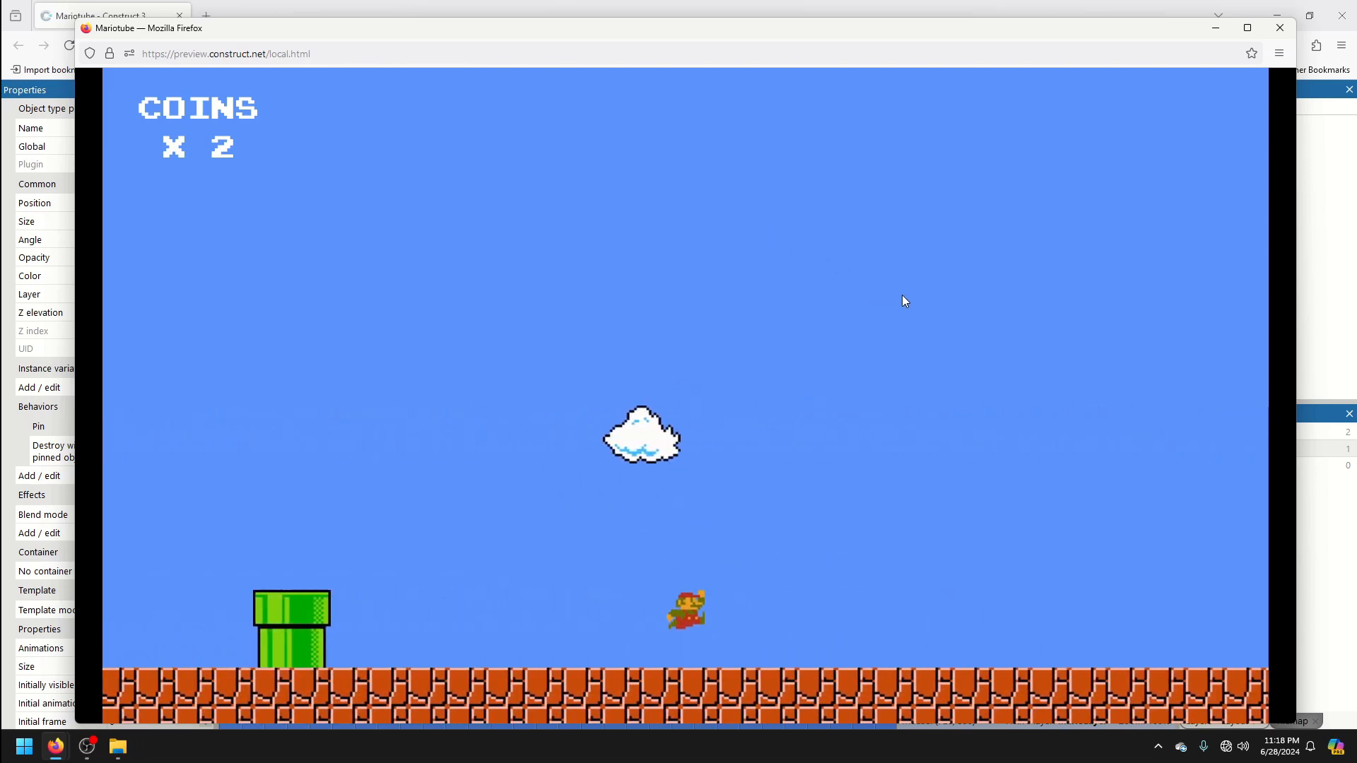
{"action": "left_click", "coordinate": [1279, 28]}
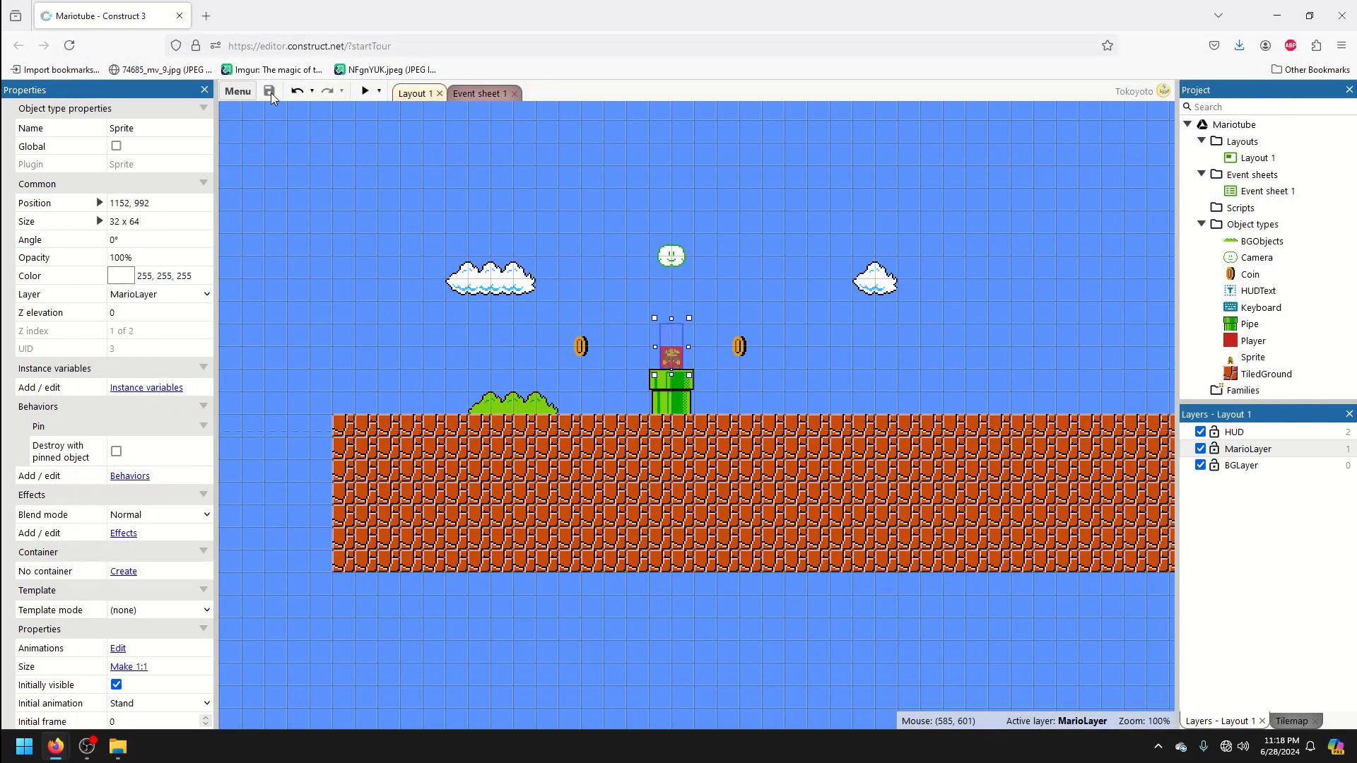
{"action": "left_click", "coordinate": [340, 232]}
{"action": "scroll", "coordinate": [379, 290], "scroll_direction": "up", "scroll_amount": 4}
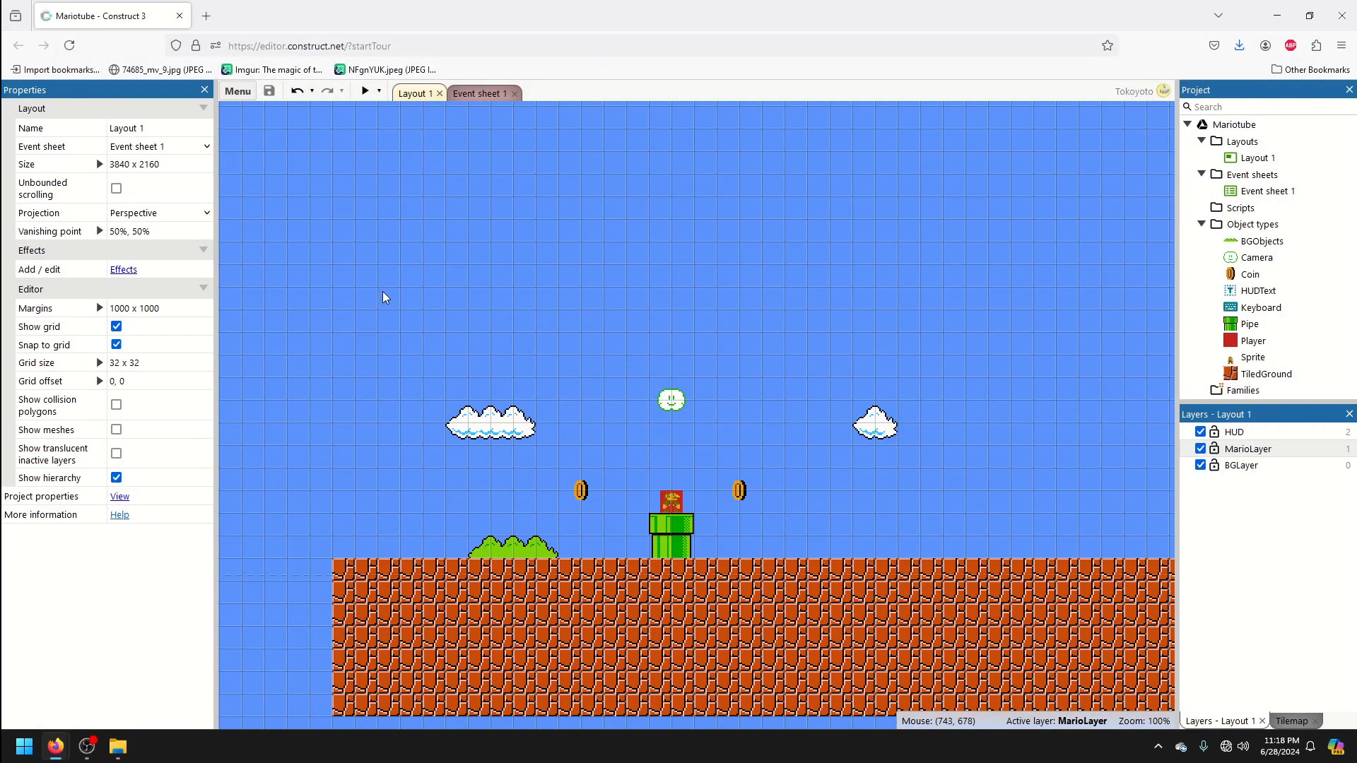
{"action": "scroll", "coordinate": [382, 294], "scroll_direction": "down", "scroll_amount": 2}
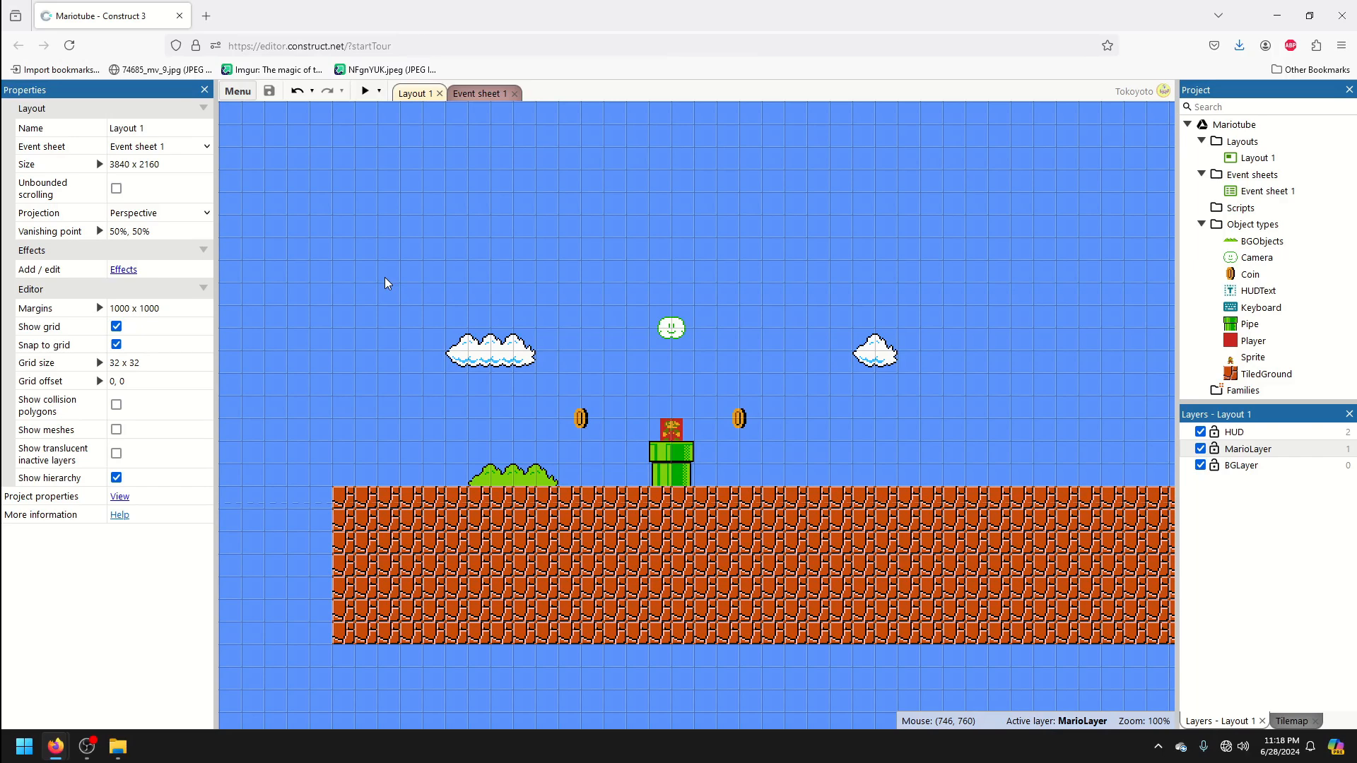
{"action": "scroll", "coordinate": [408, 279], "scroll_direction": "up", "scroll_amount": 4}
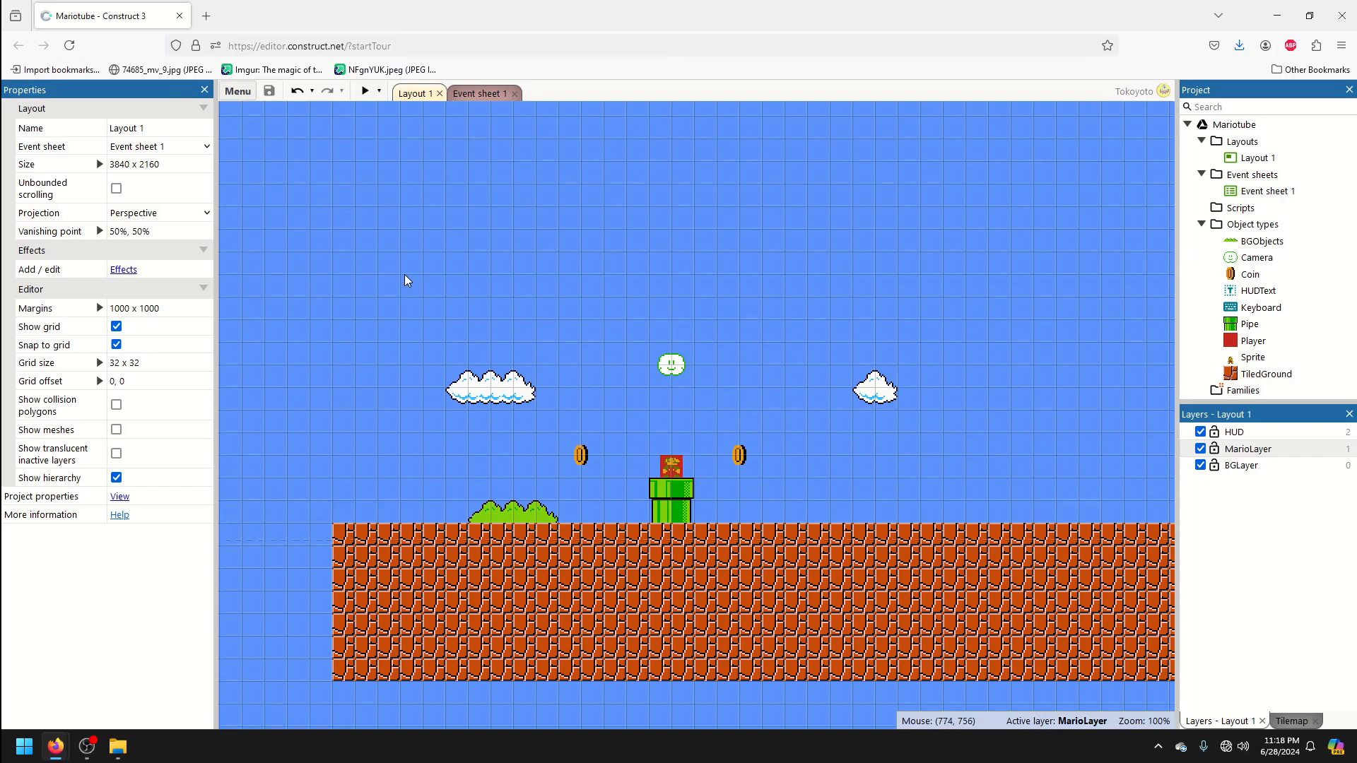
{"action": "scroll", "coordinate": [520, 293], "scroll_direction": "down", "scroll_amount": 2}
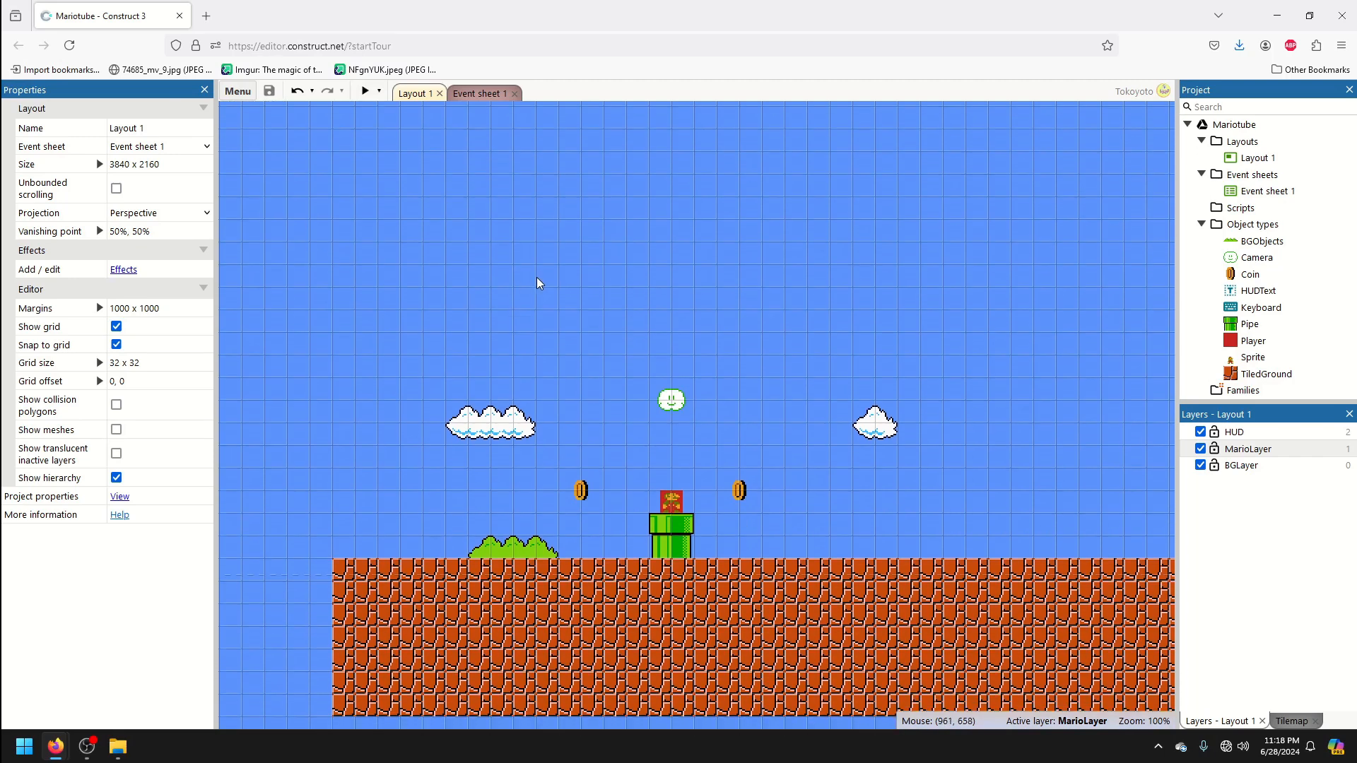